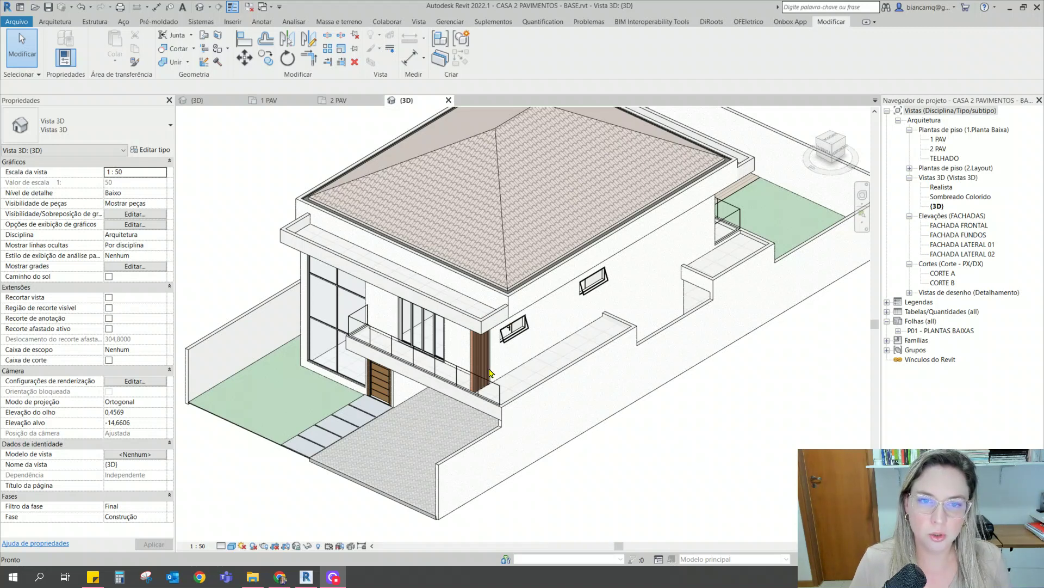
Examine the low Genérica_Externa_15cm walls edging the front balcony, side slab and rear balcony of the finished house model
{"action": "scroll", "coordinate": [490, 373], "scroll_direction": "up", "scroll_amount": 2}
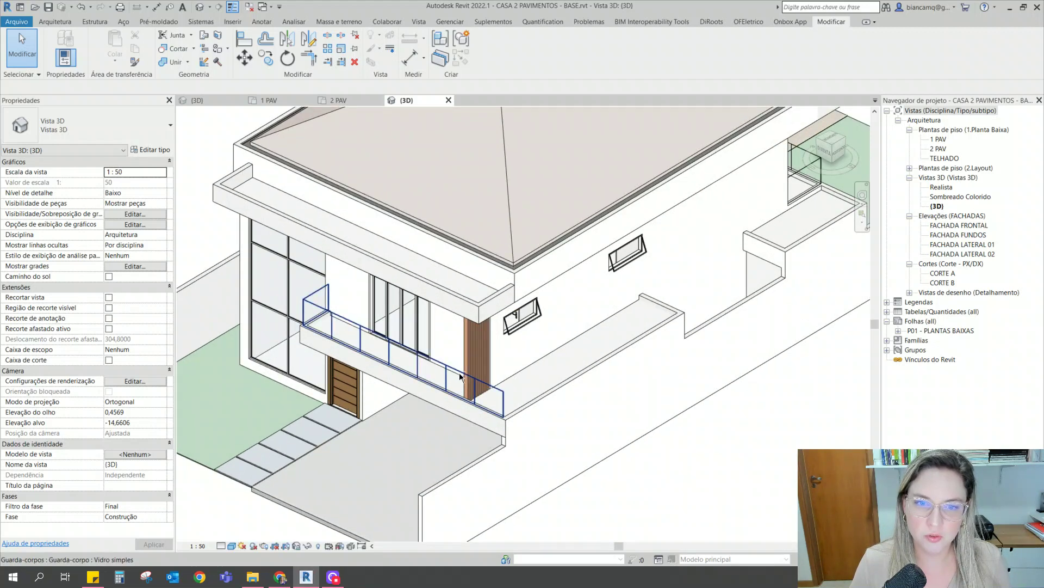
{"action": "left_click", "coordinate": [318, 351]}
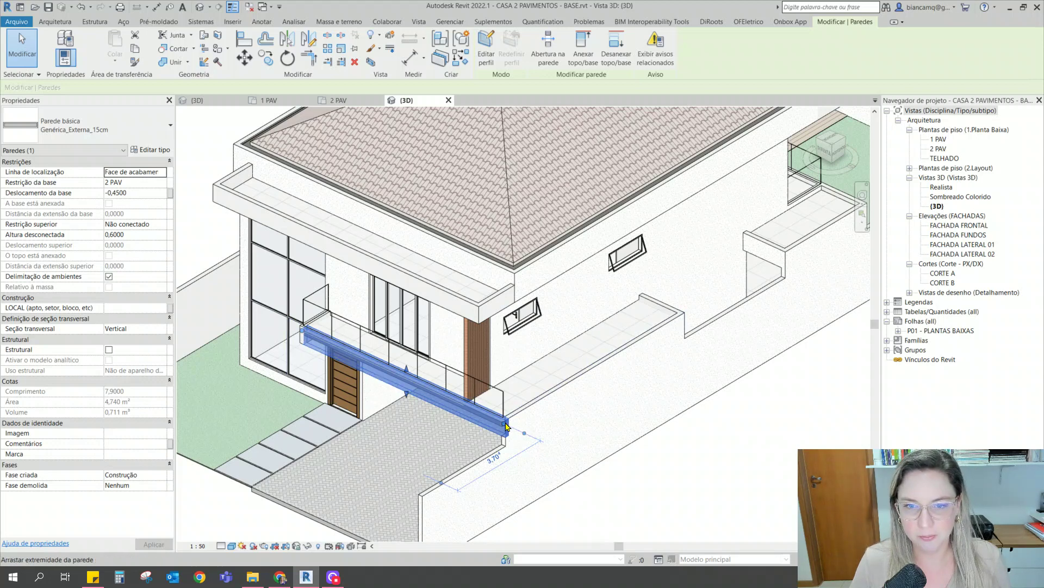
{"action": "left_click", "coordinate": [526, 419]}
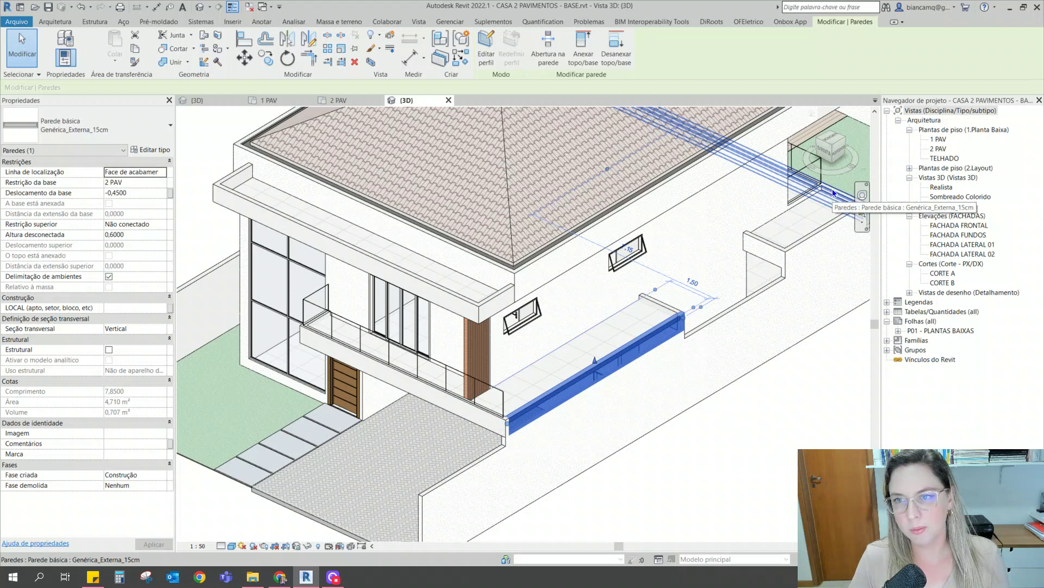
{"action": "left_click", "coordinate": [817, 184]}
{"action": "scroll", "coordinate": [805, 179], "scroll_direction": "up", "scroll_amount": 6}
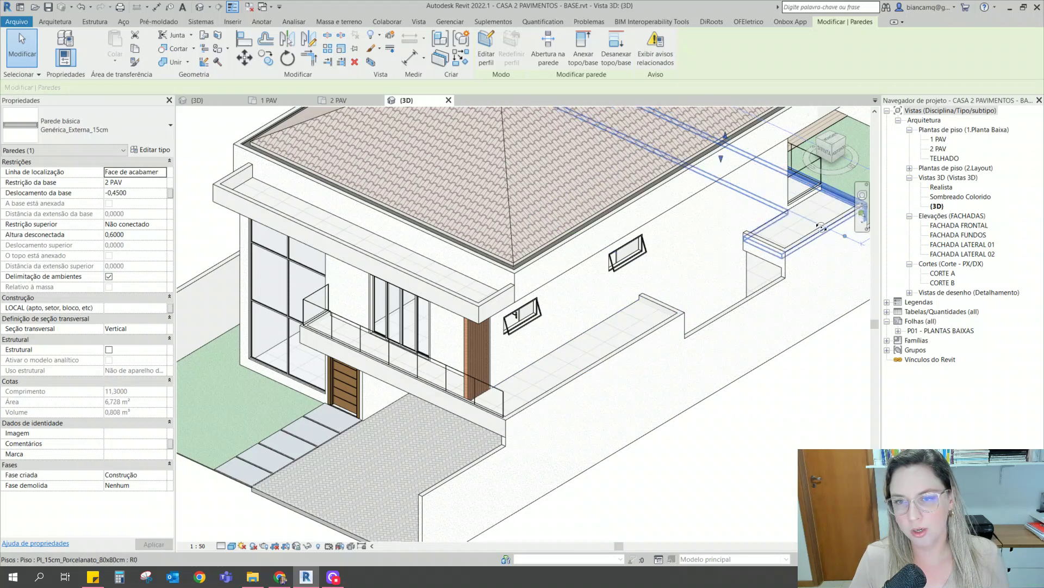
{"action": "middle_click_drag", "start_coordinate": [722, 154], "coordinate": [630, 247], "text": "shift"}
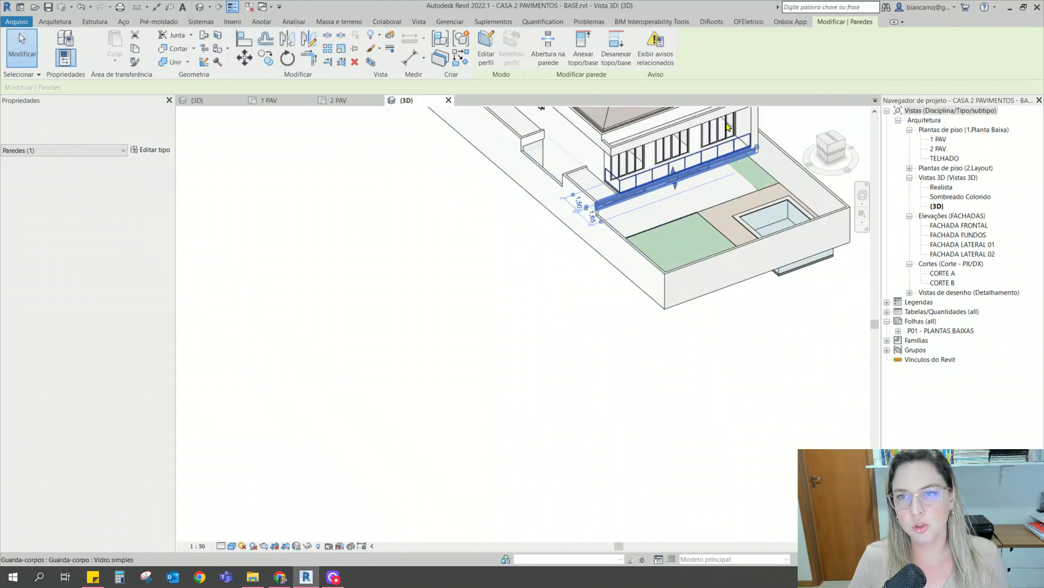
{"action": "scroll", "coordinate": [799, 188], "scroll_direction": "up", "scroll_amount": 3}
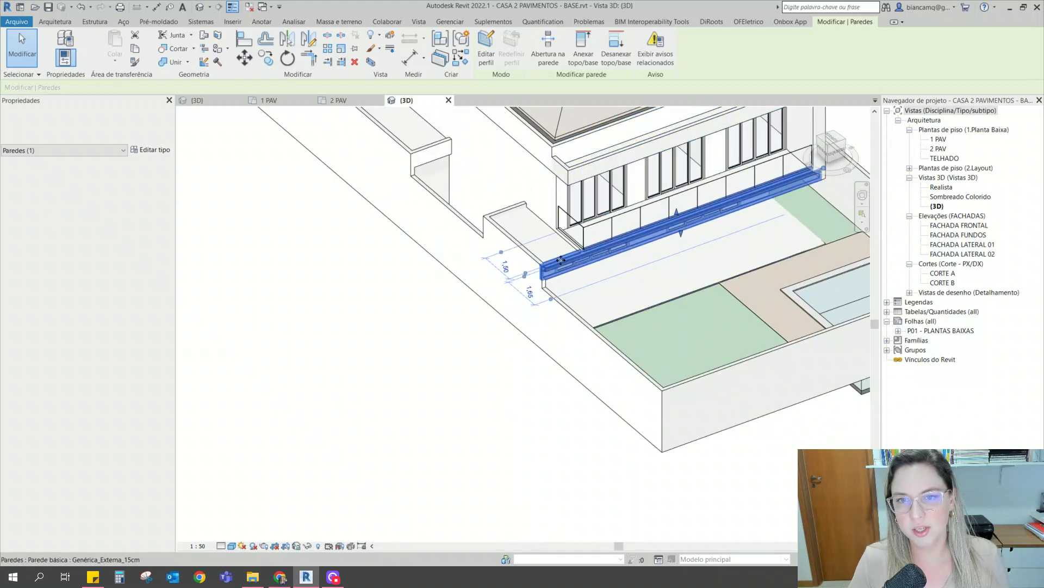
{"action": "scroll", "coordinate": [638, 224], "scroll_direction": "down", "scroll_amount": 2}
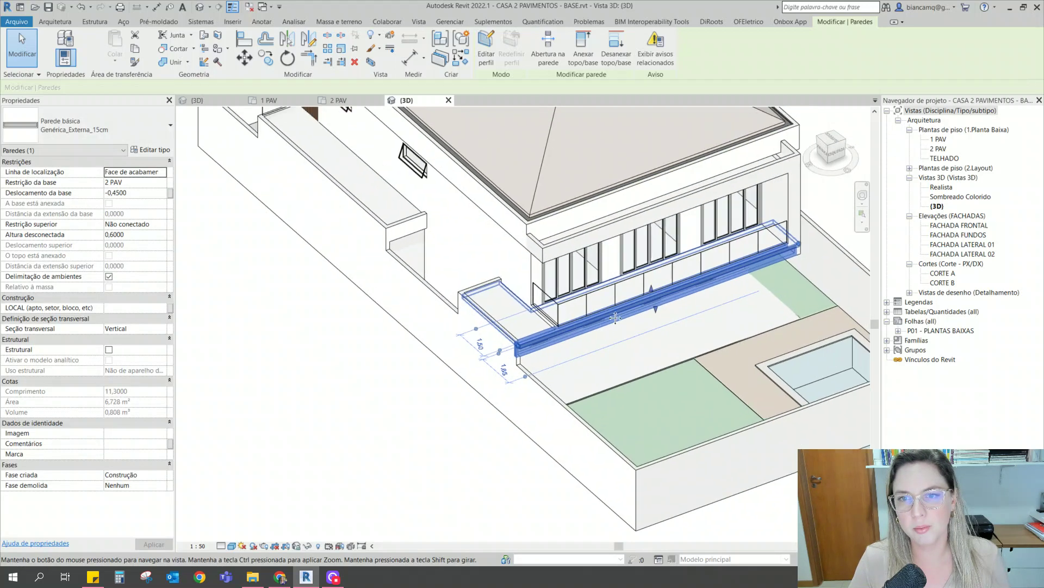
{"action": "scroll", "coordinate": [708, 201], "scroll_direction": "up", "scroll_amount": 2}
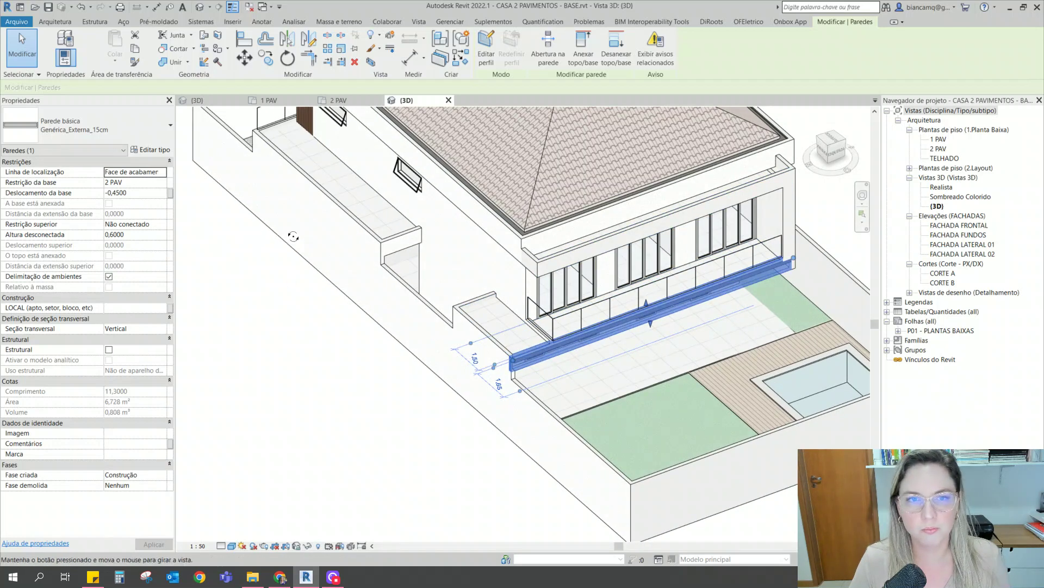
{"action": "middle_click_drag", "start_coordinate": [490, 261], "coordinate": [614, 389], "text": "shift"}
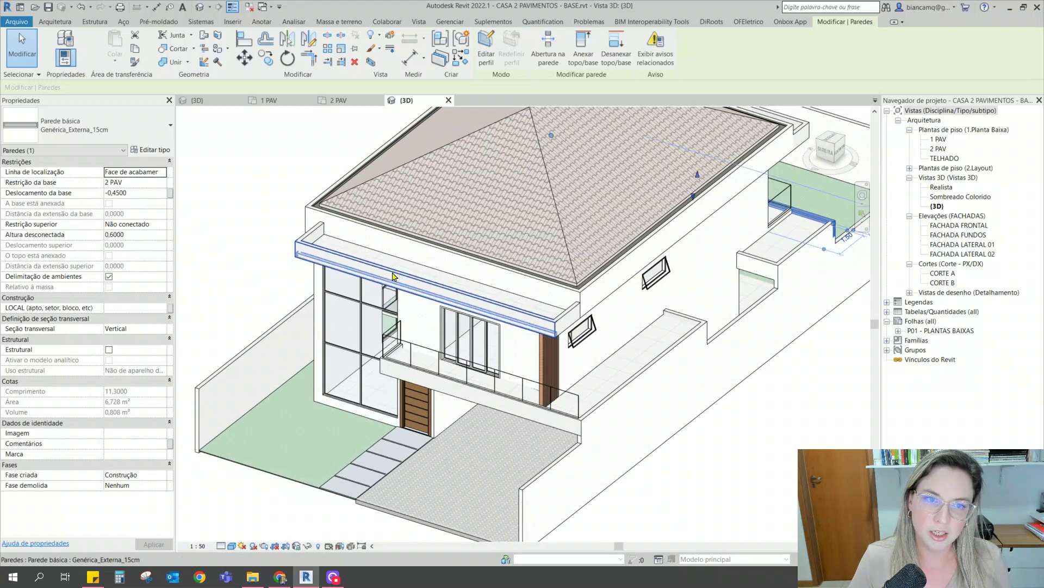
Inspect the individual low wall segments around the upper slab, including the short 0,15 m high one beside the rear balcony railing
{"action": "left_click", "coordinate": [569, 426]}
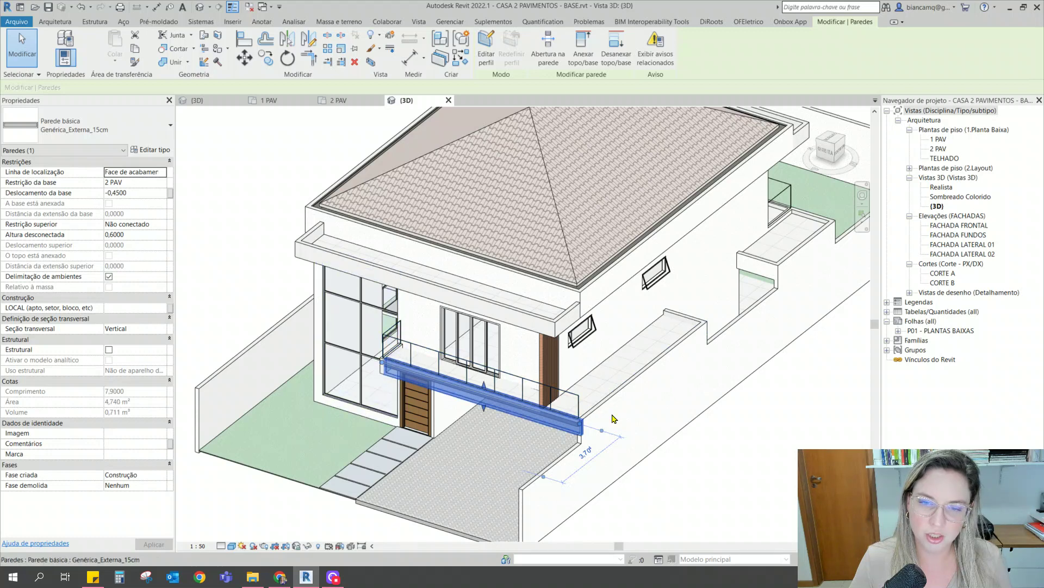
{"action": "left_click", "coordinate": [618, 401]}
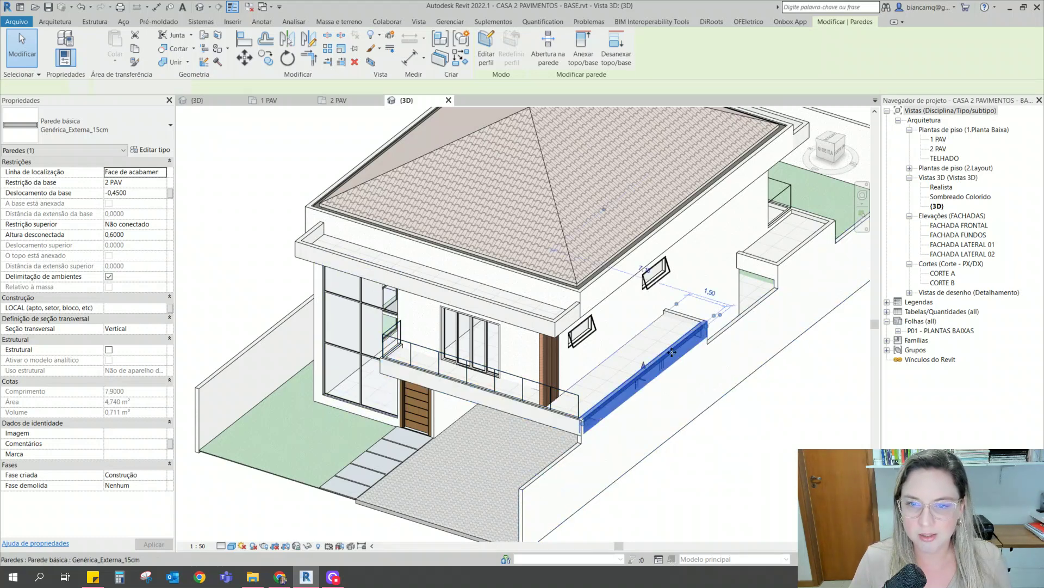
{"action": "key", "text": "Delete"}
{"action": "left_click", "coordinate": [685, 327]}
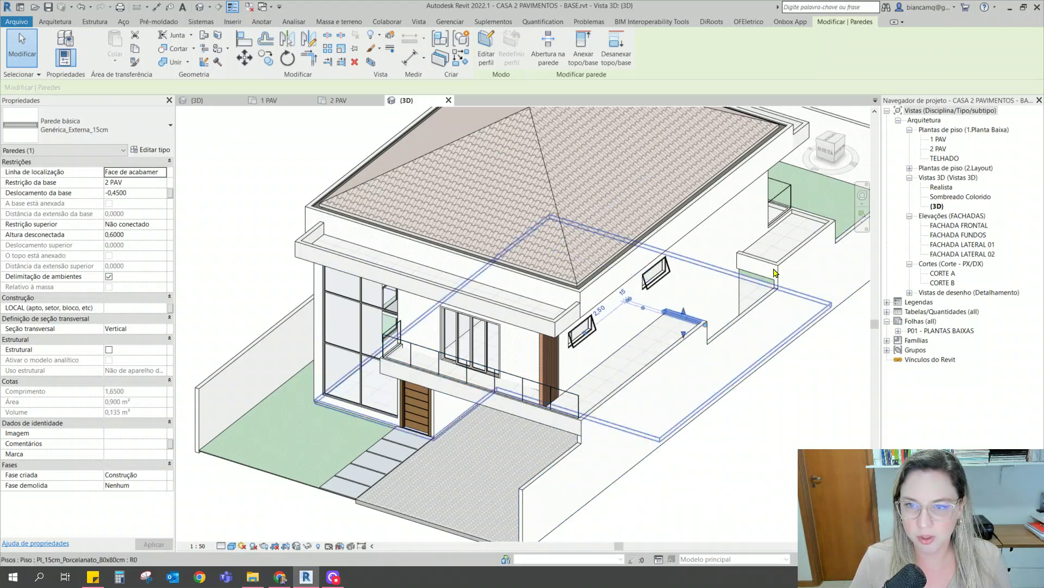
{"action": "left_click", "coordinate": [794, 245]}
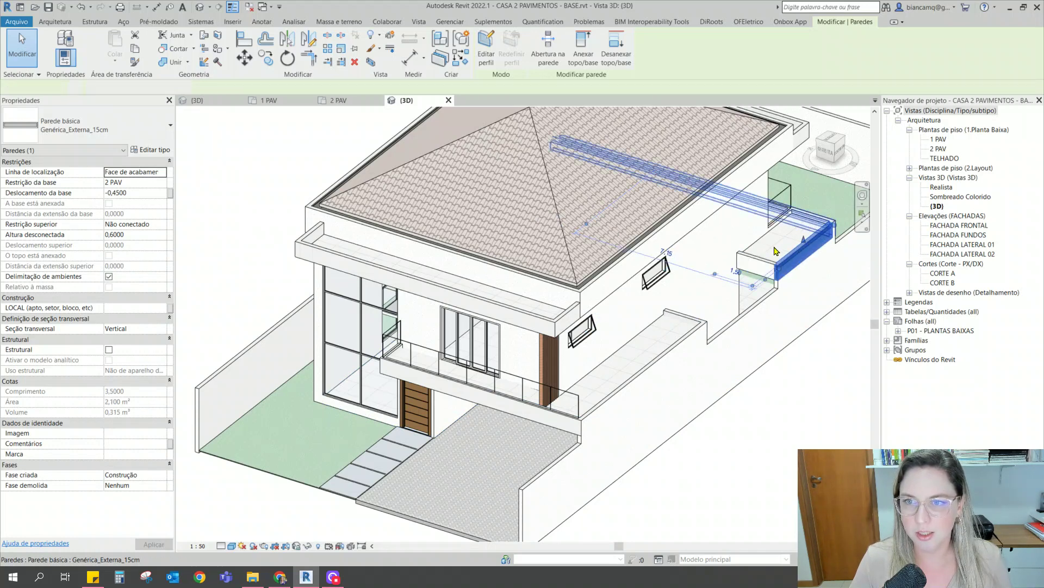
{"action": "left_click", "coordinate": [776, 251]}
{"action": "scroll", "coordinate": [776, 255], "scroll_direction": "up", "scroll_amount": 5}
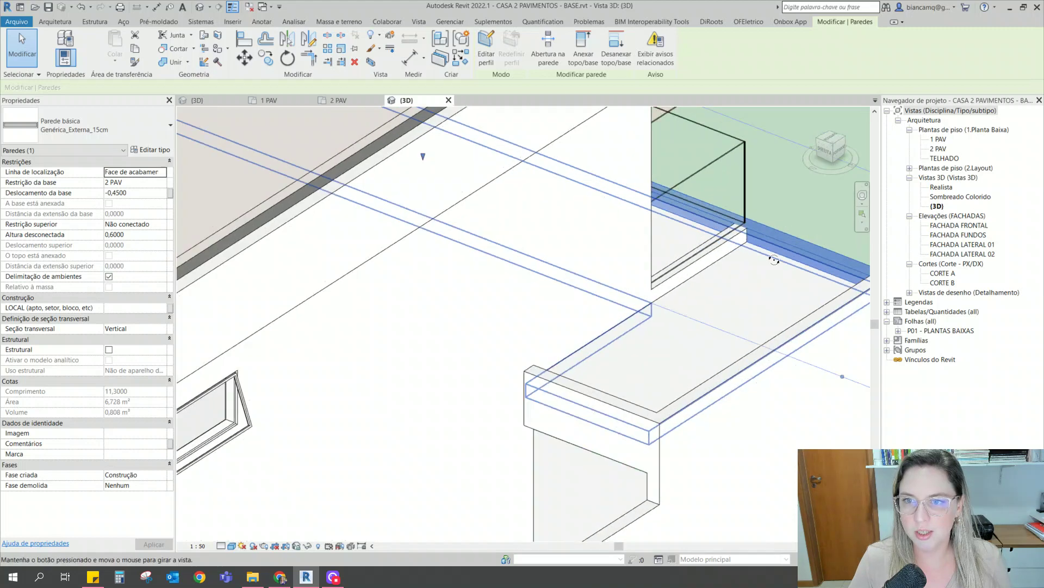
{"action": "middle_click_drag", "start_coordinate": [775, 260], "coordinate": [603, 308], "text": "shift"}
{"action": "left_click", "coordinate": [655, 288]}
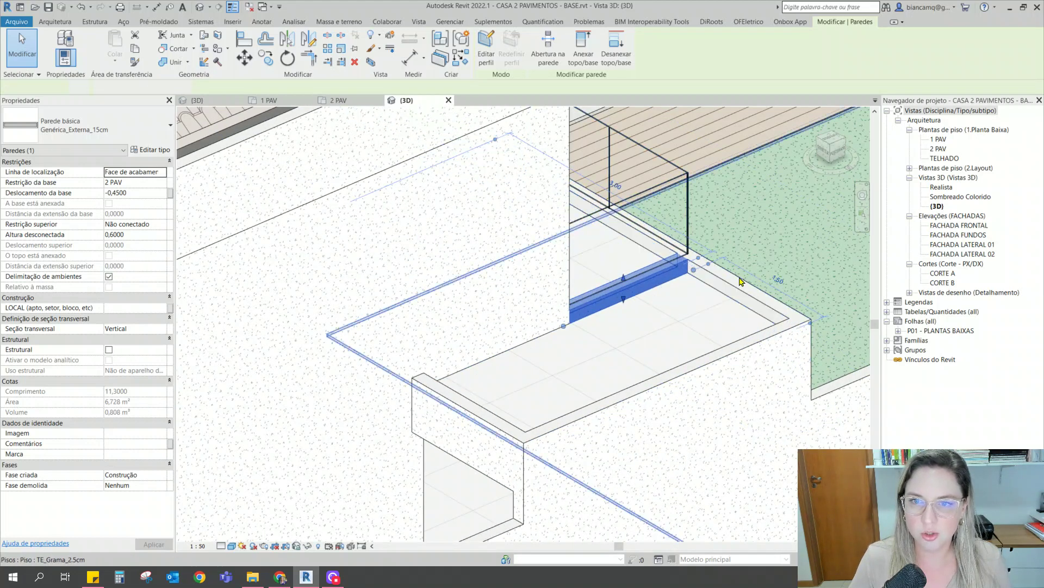
{"action": "scroll", "coordinate": [702, 329], "scroll_direction": "down", "scroll_amount": 4}
{"action": "scroll", "coordinate": [702, 329], "scroll_direction": "down", "scroll_amount": 5}
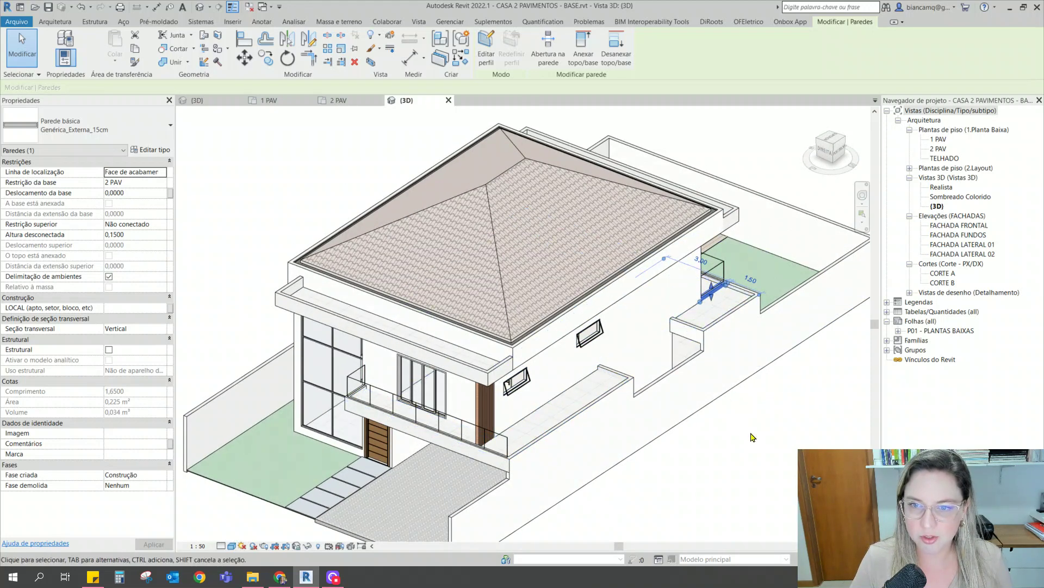
{"action": "left_click", "coordinate": [723, 467]}
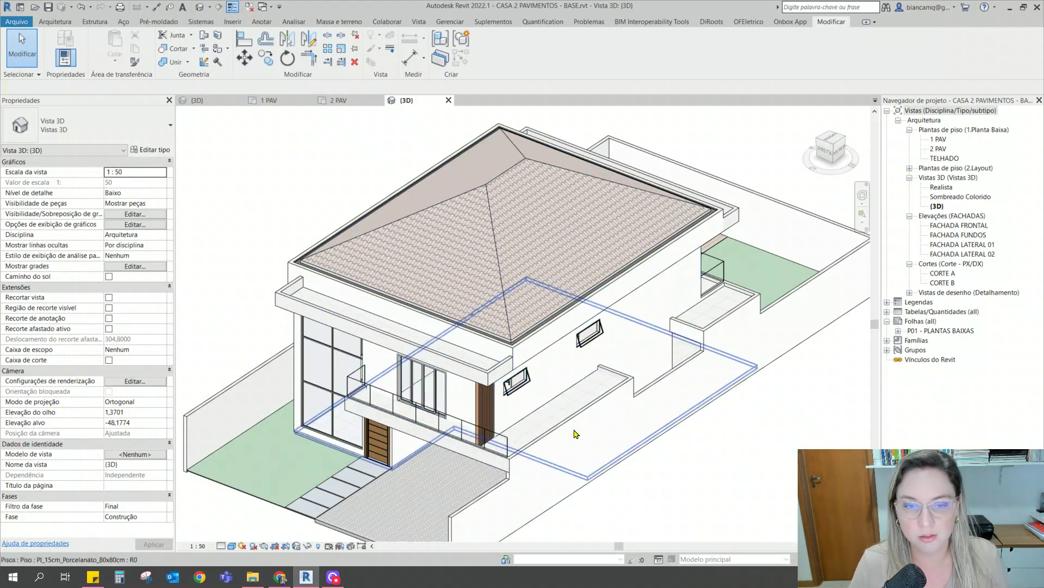
Inspect the slatted wood panel at the front balcony and close the base model's 3D view to switch to the AULA project
{"action": "scroll", "coordinate": [484, 408], "scroll_direction": "up", "scroll_amount": 4}
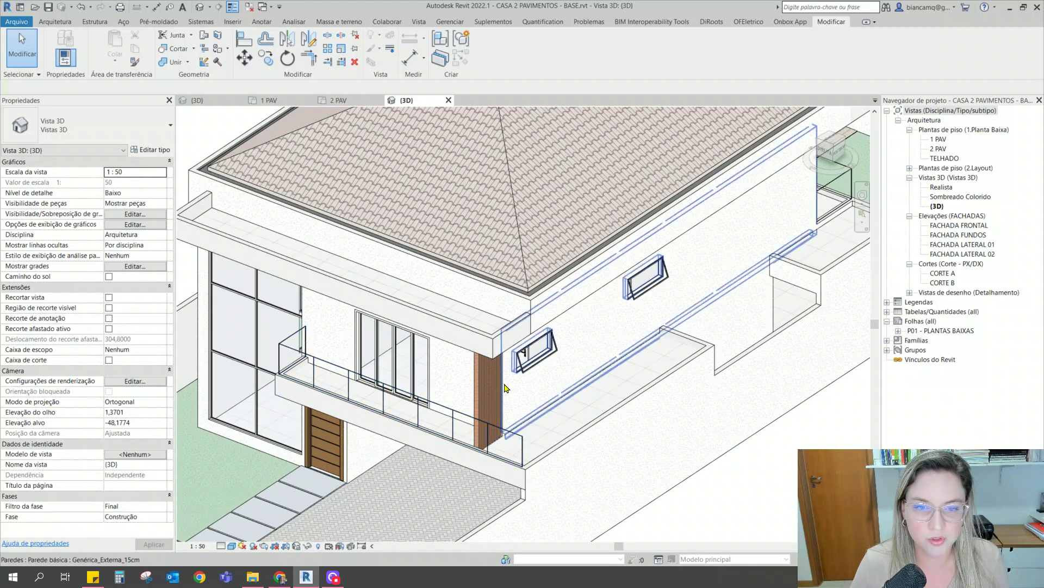
{"action": "left_click", "coordinate": [482, 403]}
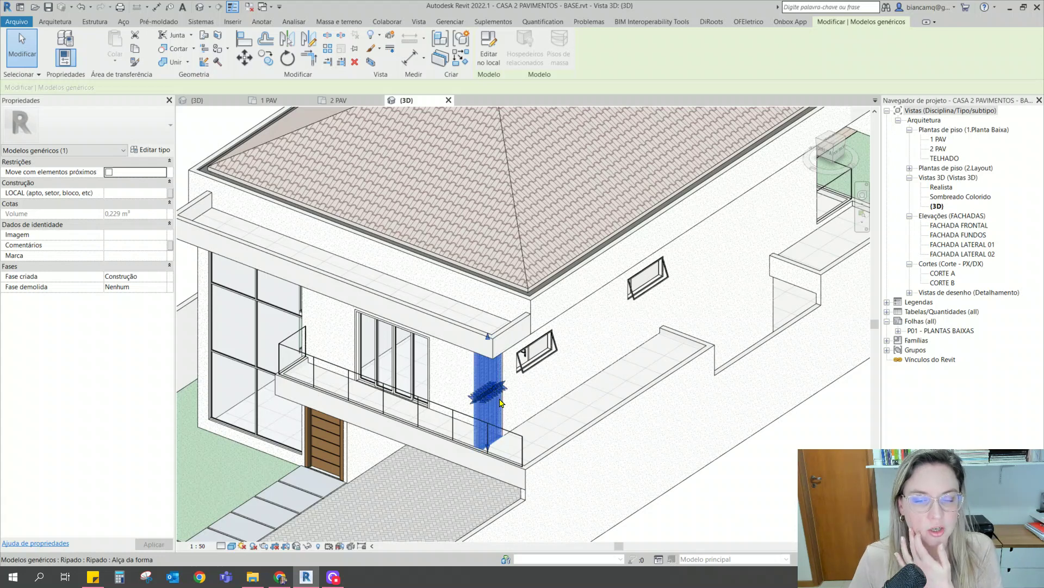
{"action": "scroll", "coordinate": [432, 402], "scroll_direction": "down", "scroll_amount": 5}
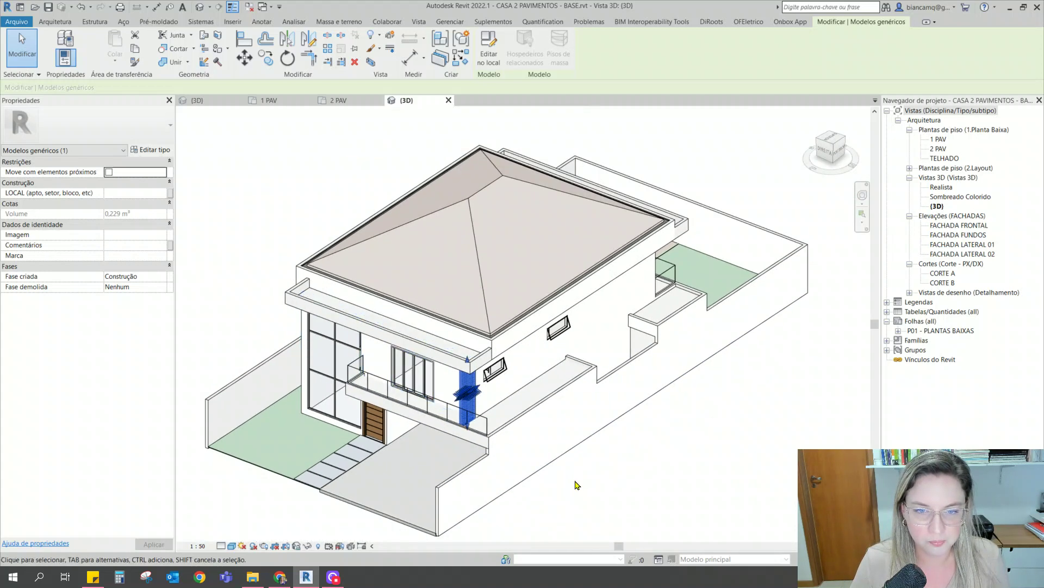
{"action": "left_click", "coordinate": [388, 139]}
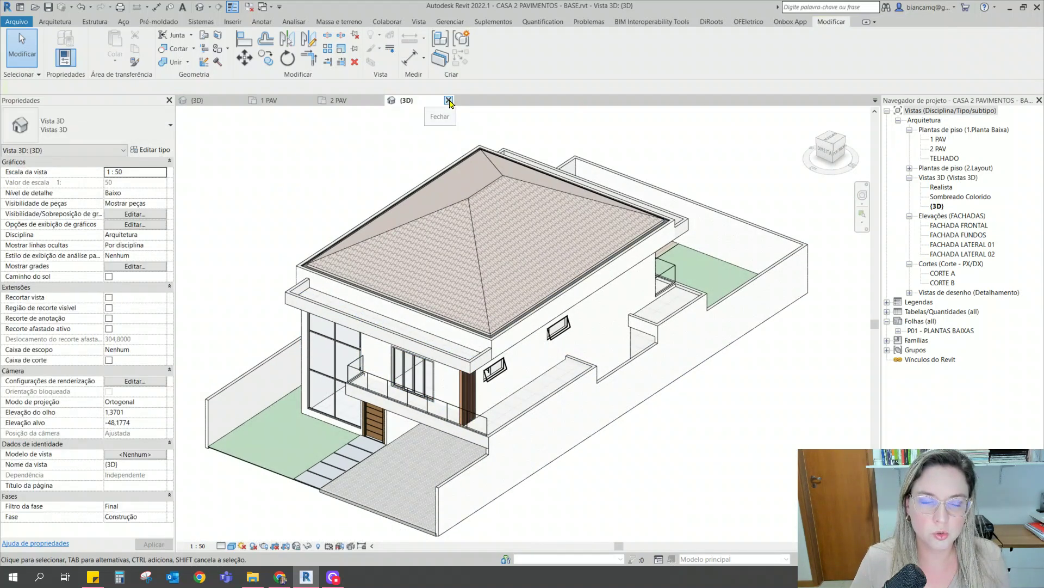
{"action": "left_click", "coordinate": [449, 102]}
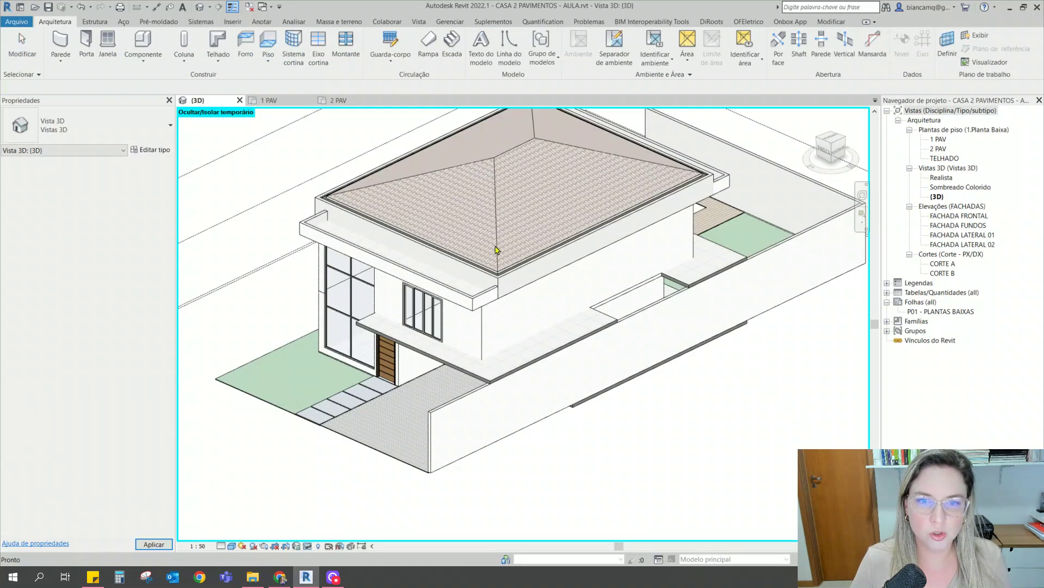
Reset the temporary hide/isolate in the AULA project's 3D view to restore the hidden boundary walls
{"action": "middle_click_drag", "start_coordinate": [417, 234], "coordinate": [375, 233], "text": "shift"}
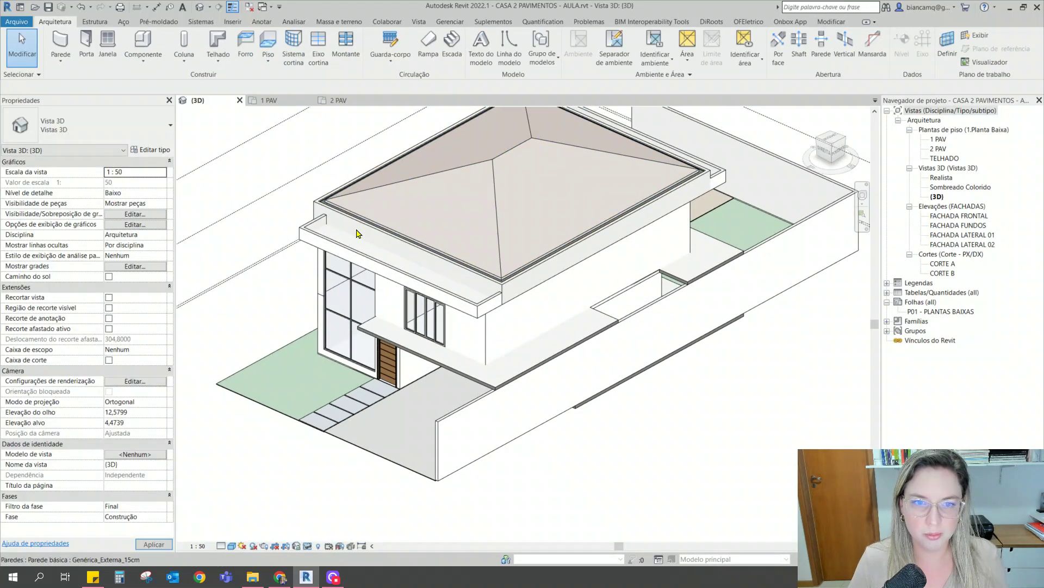
{"action": "scroll", "coordinate": [356, 234], "scroll_direction": "up", "scroll_amount": 1}
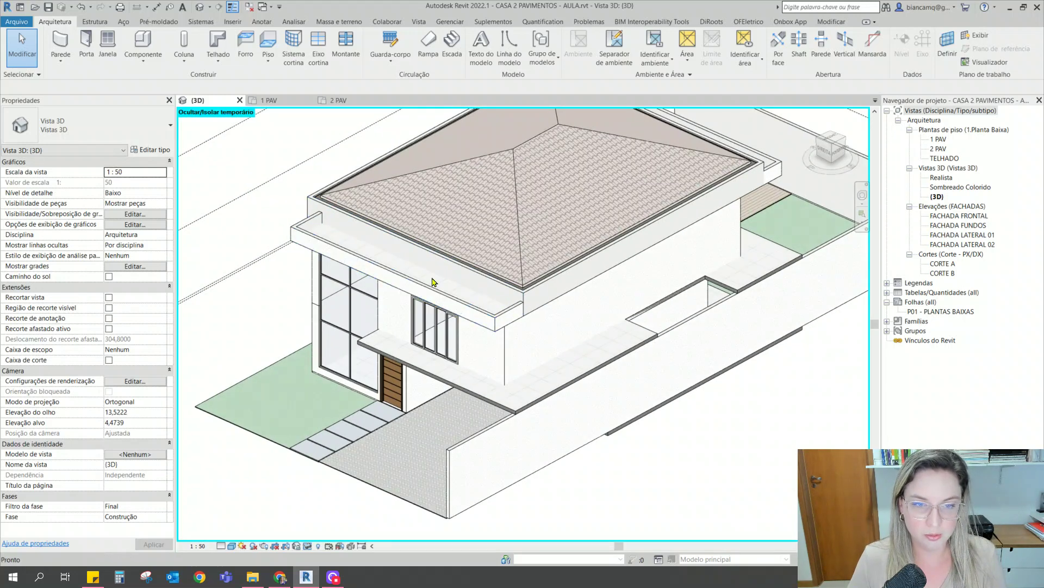
{"action": "key", "text": "h"}
{"action": "key", "text": "r"}
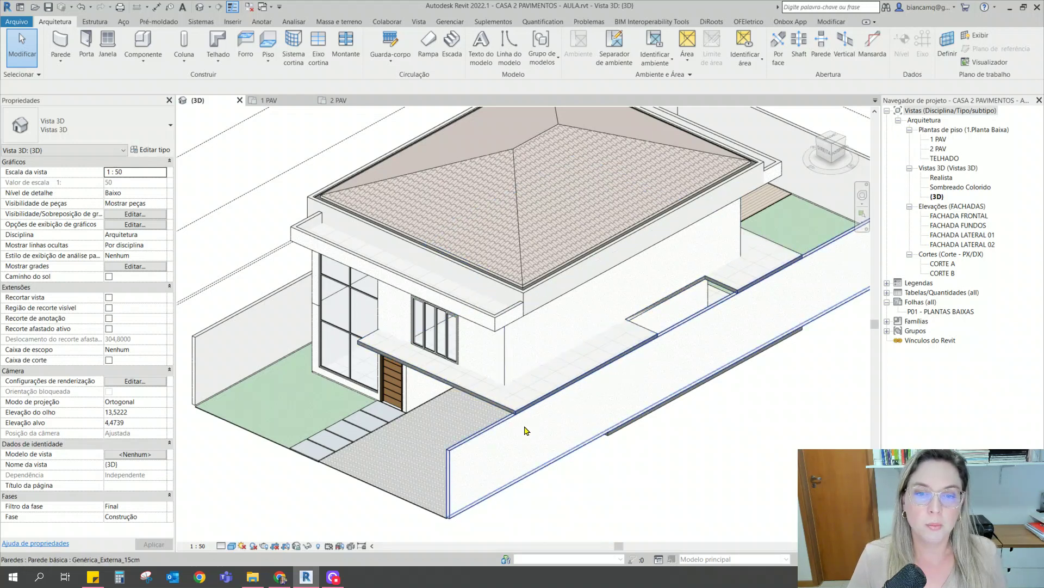
Examine the outline of the upper-floor porcelain slab over the front entrance, side passage and rear
{"action": "key", "text": "Tab"}
{"action": "key", "text": "Tab"}
{"action": "key", "text": "Tab"}
{"action": "key", "text": "Tab"}
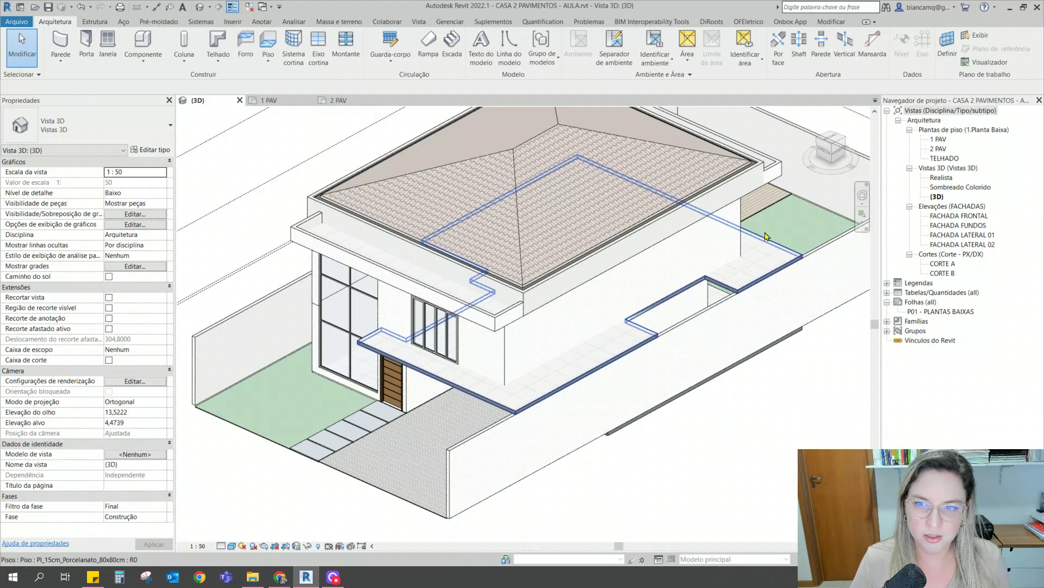
{"action": "scroll", "coordinate": [674, 327], "scroll_direction": "down", "scroll_amount": 1}
Set the top constraint of the two side and rear boundary walls to Não conectado and their unconnected height to 2,5 m
{"action": "left_click", "coordinate": [678, 336]}
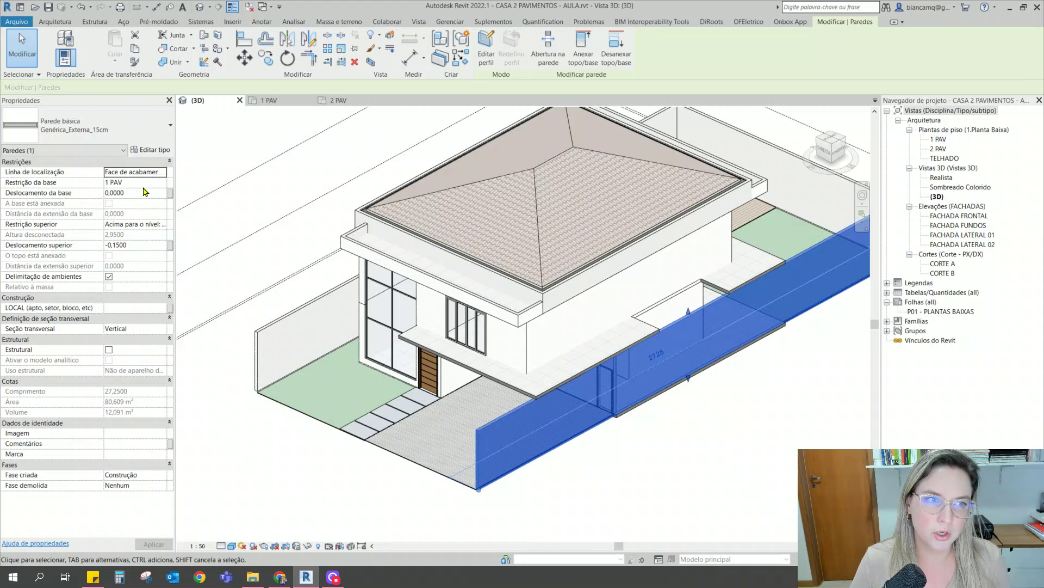
{"action": "left_click", "coordinate": [151, 227]}
{"action": "left_click", "coordinate": [162, 224]}
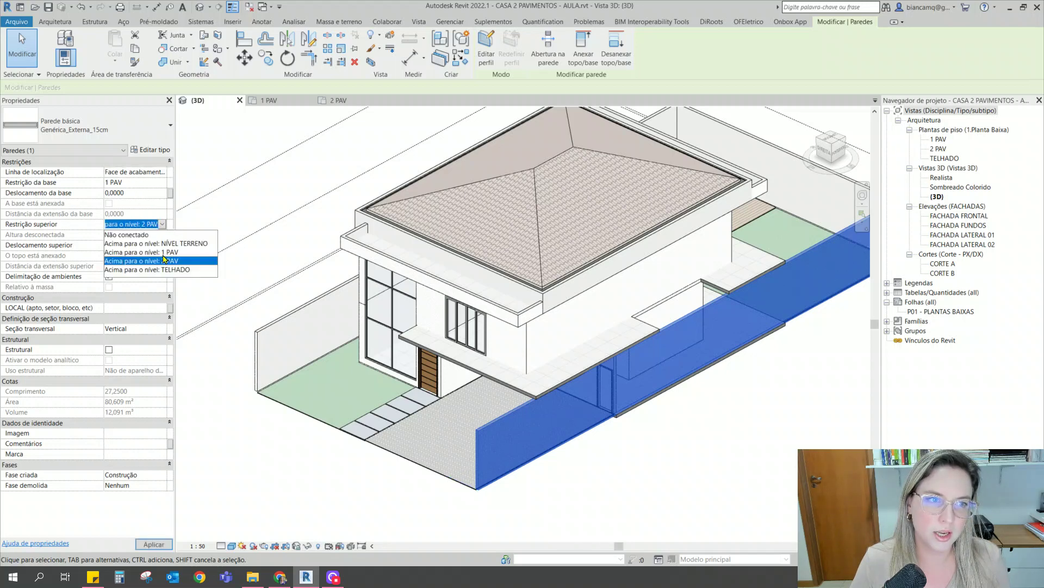
{"action": "left_click", "coordinate": [156, 223]}
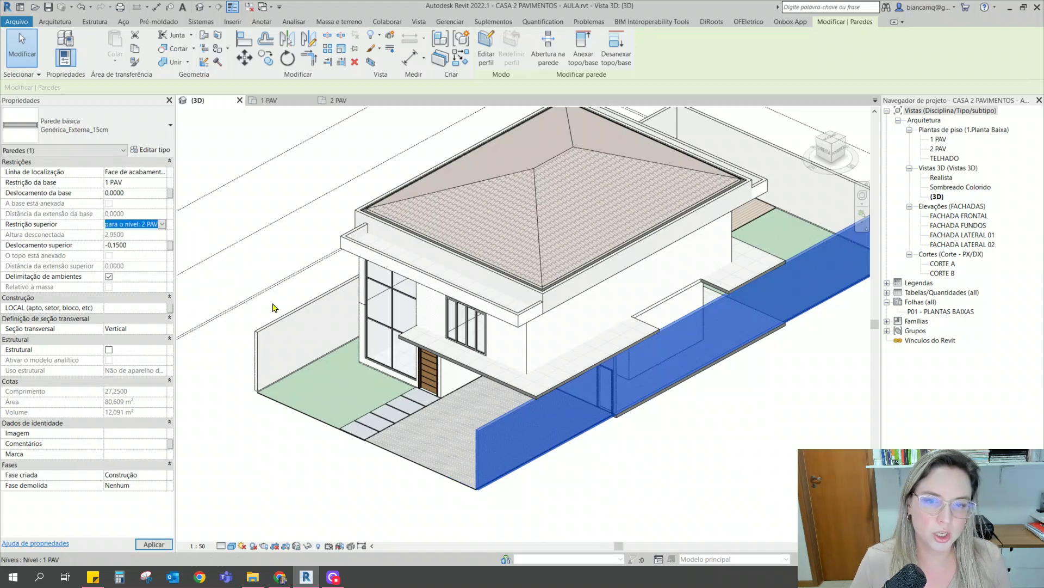
{"action": "left_click", "coordinate": [294, 320], "text": "ctrl"}
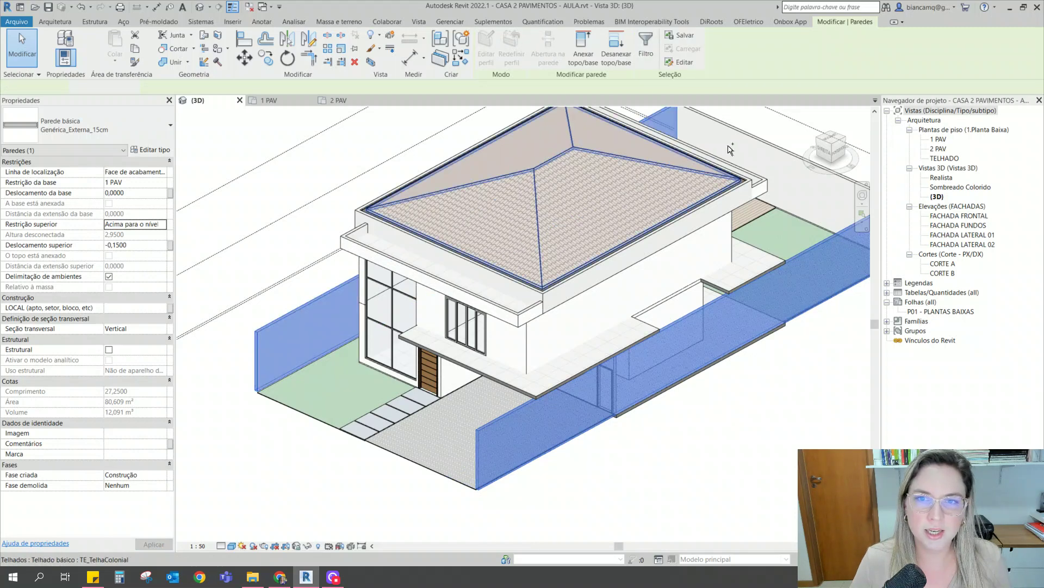
{"action": "left_click", "coordinate": [758, 143], "text": "ctrl"}
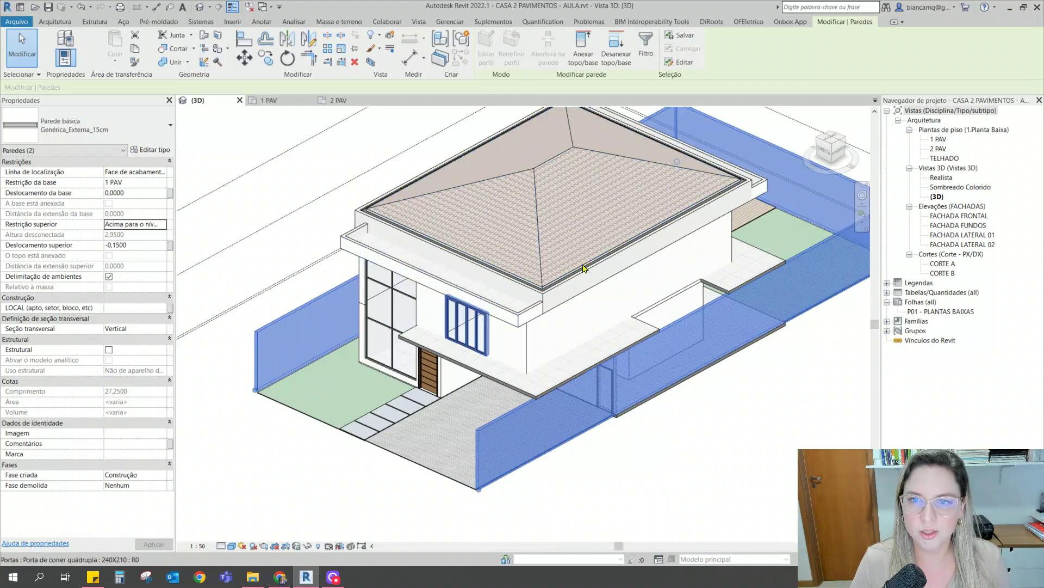
{"action": "scroll", "coordinate": [655, 166], "scroll_direction": "down", "scroll_amount": 2}
{"action": "scroll", "coordinate": [656, 169], "scroll_direction": "up", "scroll_amount": 2}
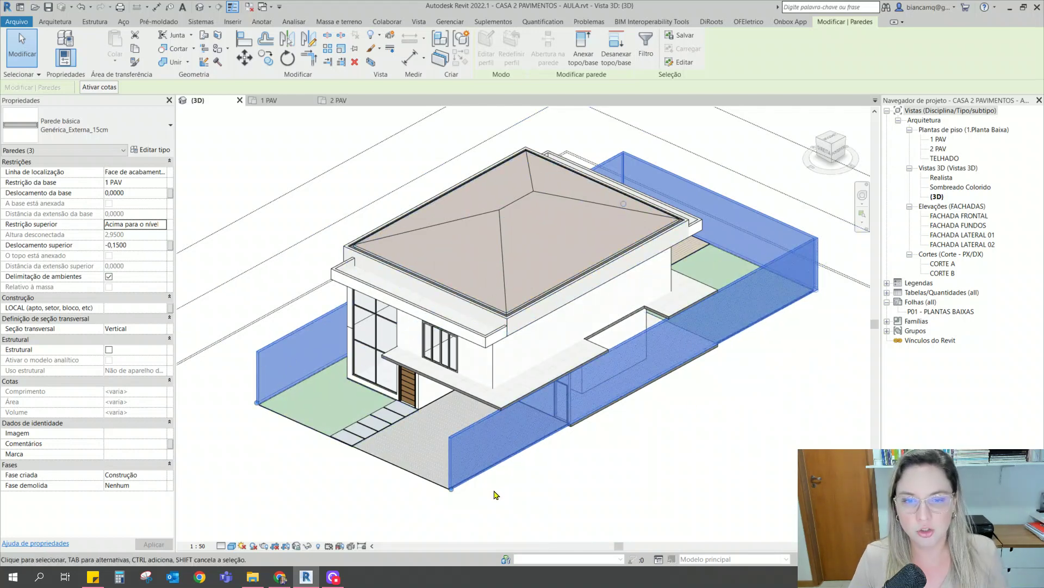
{"action": "left_click", "coordinate": [163, 226]}
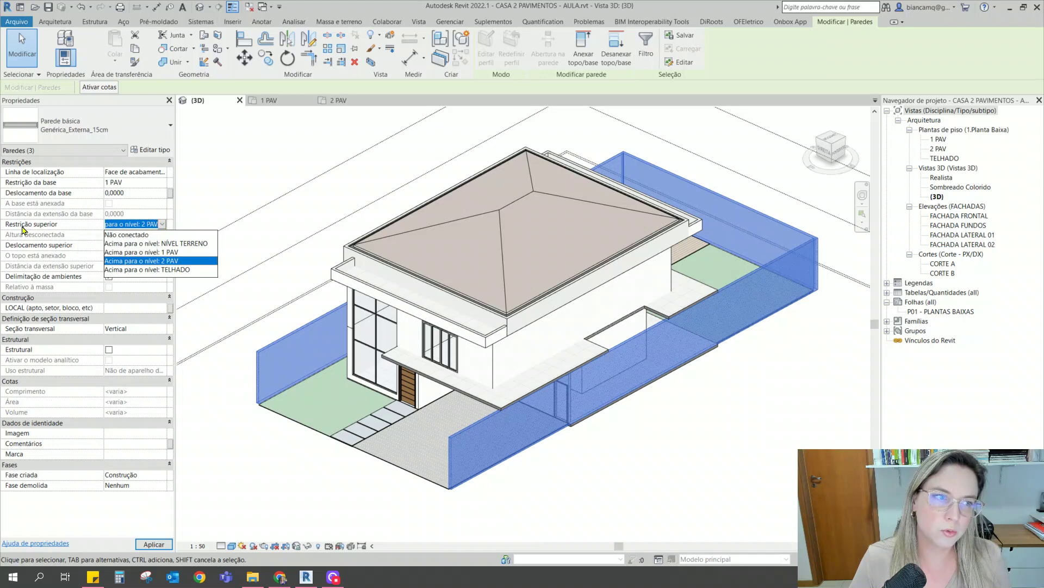
{"action": "left_click", "coordinate": [146, 235]}
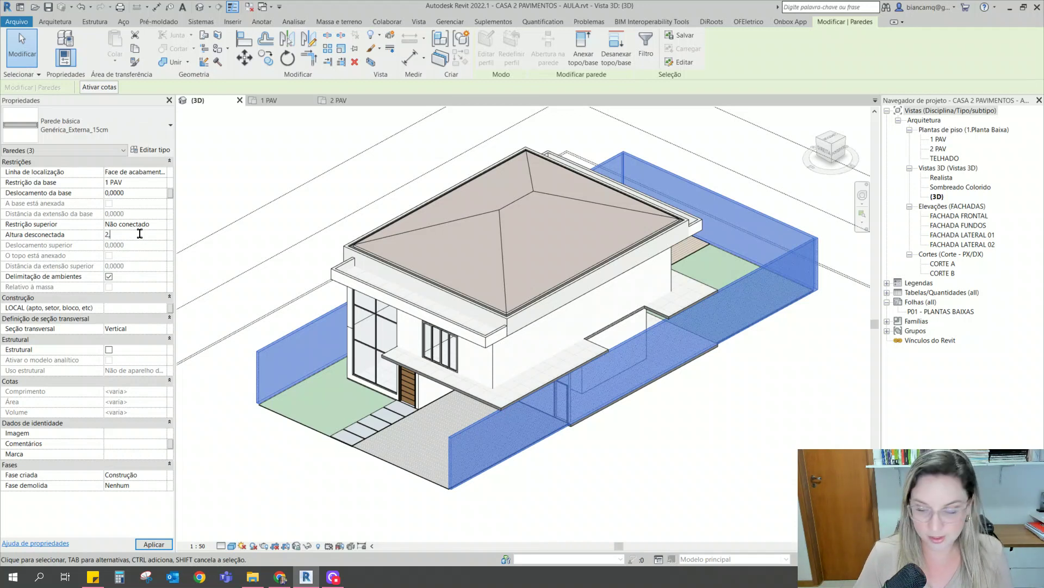
{"action": "key", "text": "Return"}
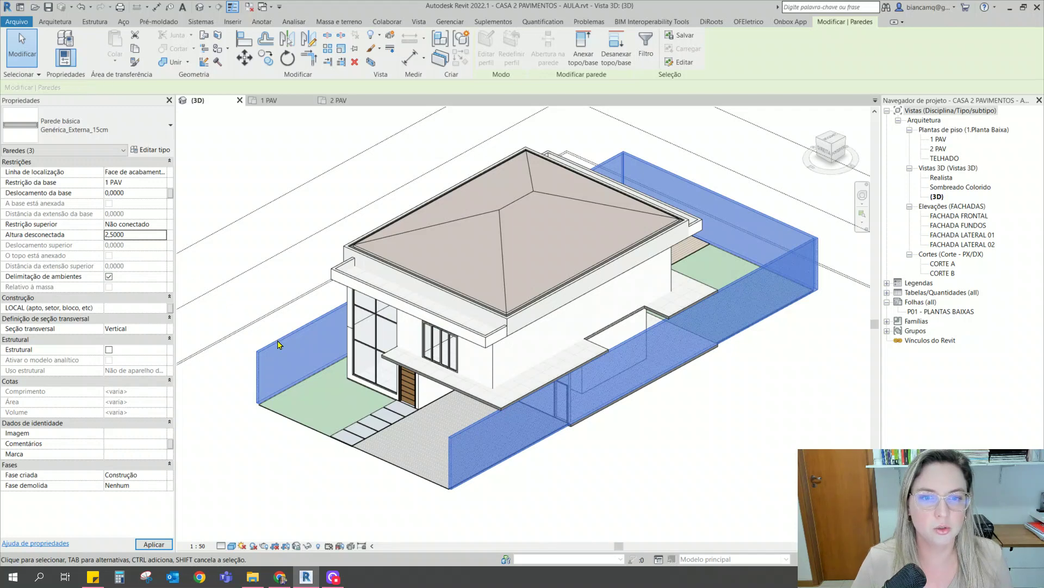
Open the 2 PAV floor plan and examine the slab edges along the front, side passage and rear of the house
{"action": "left_click", "coordinate": [664, 461]}
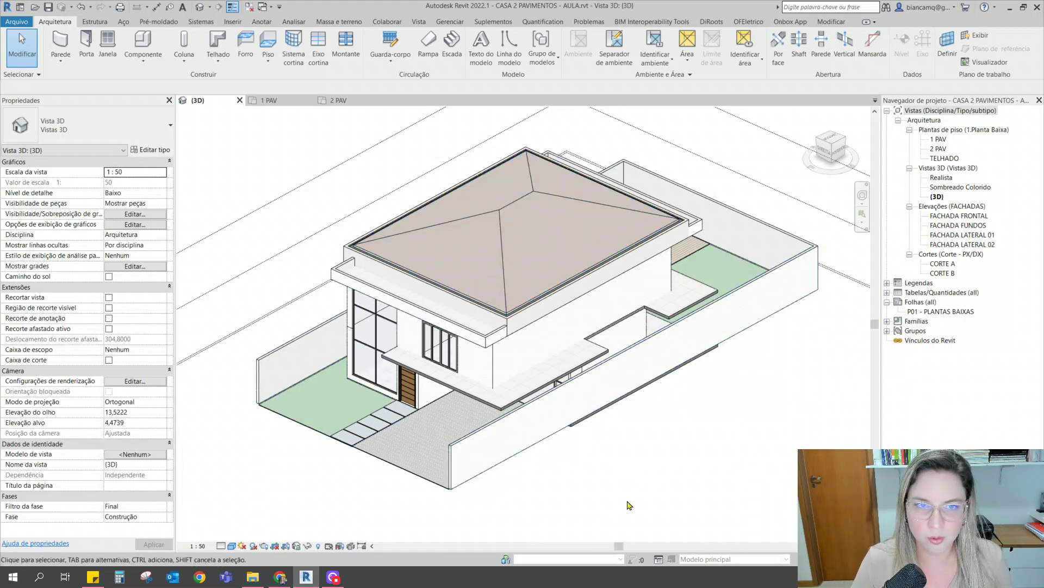
{"action": "left_click", "coordinate": [349, 102]}
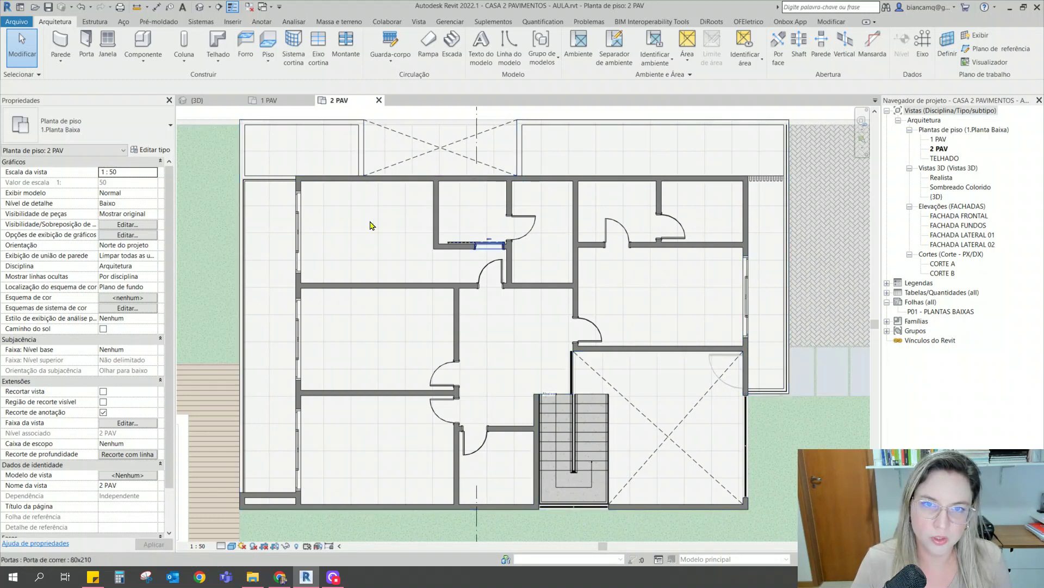
{"action": "scroll", "coordinate": [778, 136], "scroll_direction": "up", "scroll_amount": 6}
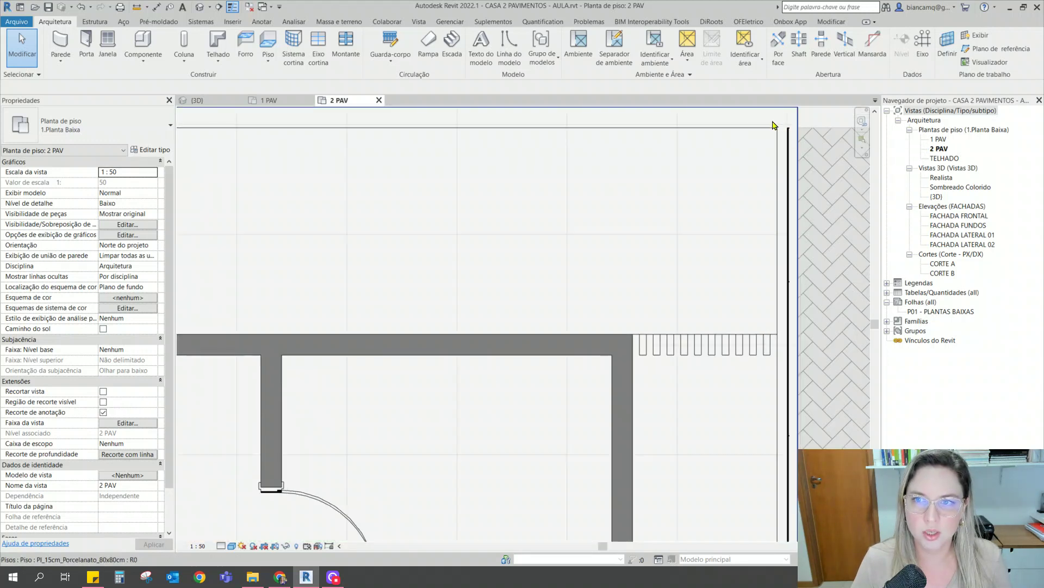
{"action": "scroll", "coordinate": [798, 379], "scroll_direction": "down", "scroll_amount": 3}
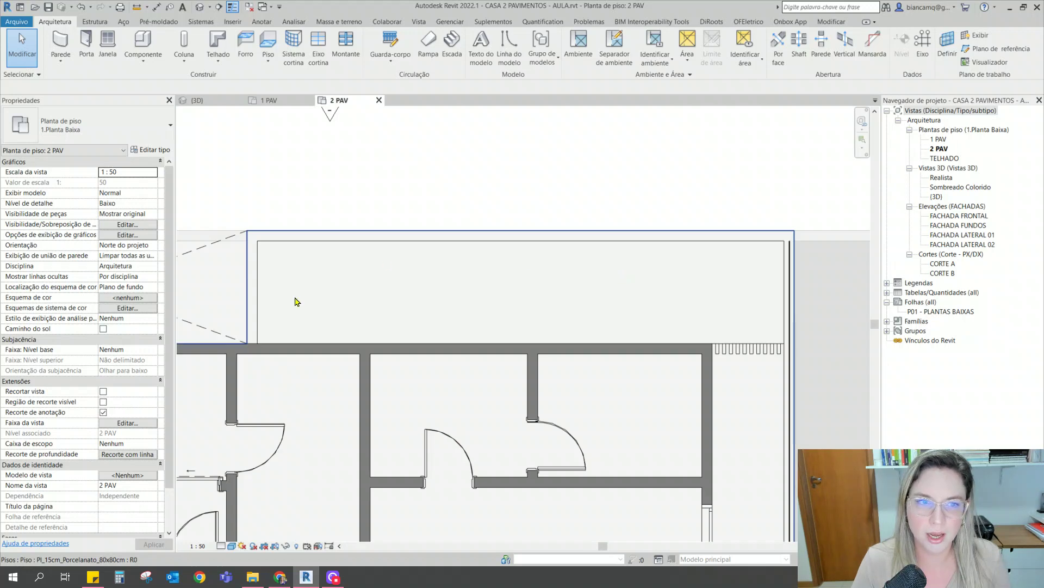
{"action": "scroll", "coordinate": [751, 296], "scroll_direction": "down", "scroll_amount": 3}
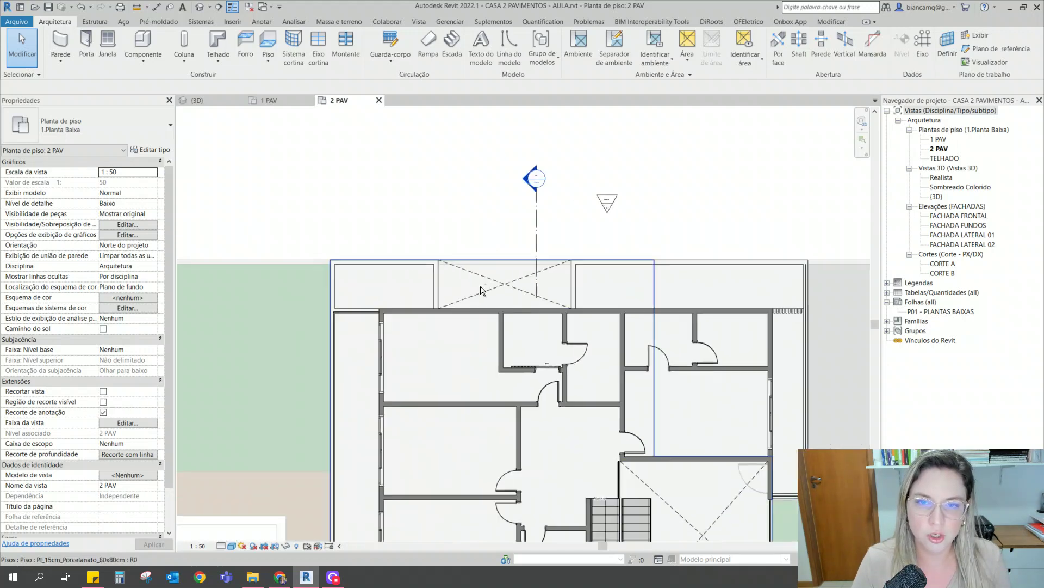
{"action": "scroll", "coordinate": [611, 198], "scroll_direction": "up", "scroll_amount": 2}
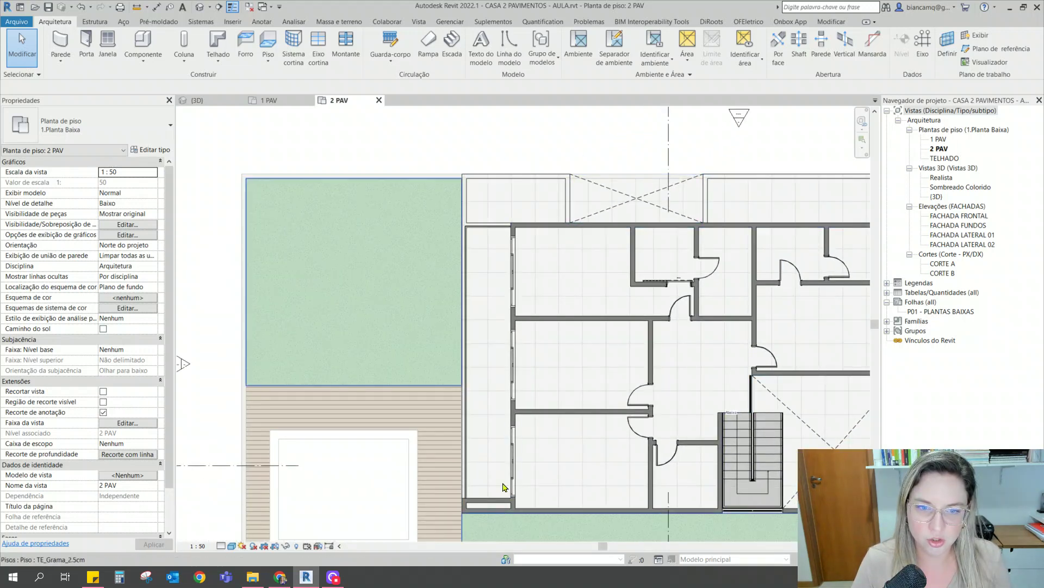
{"action": "middle_click_drag", "start_coordinate": [505, 488], "coordinate": [463, 363]}
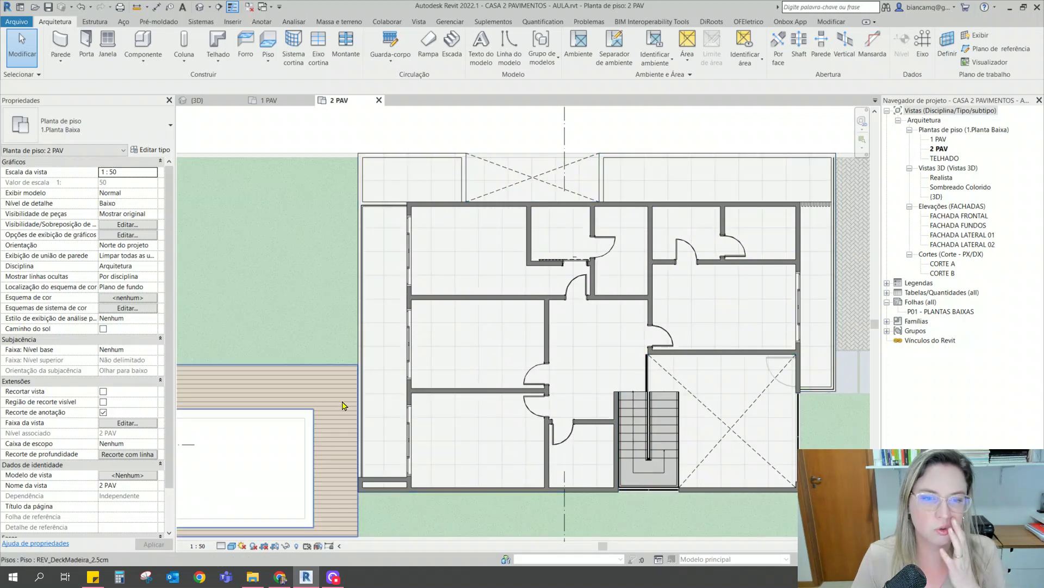
Start a new wall on 2 PAV using the basic wall type Genérica_Externa_15cm
{"action": "left_click", "coordinate": [60, 39]}
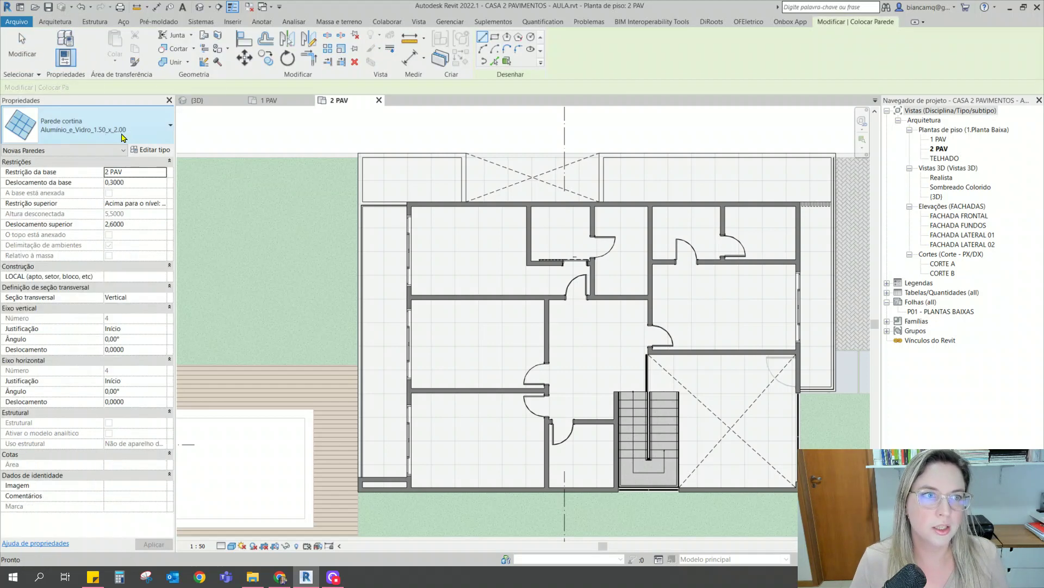
{"action": "left_click", "coordinate": [87, 125]}
{"action": "scroll", "coordinate": [136, 255], "scroll_direction": "down", "scroll_amount": 10}
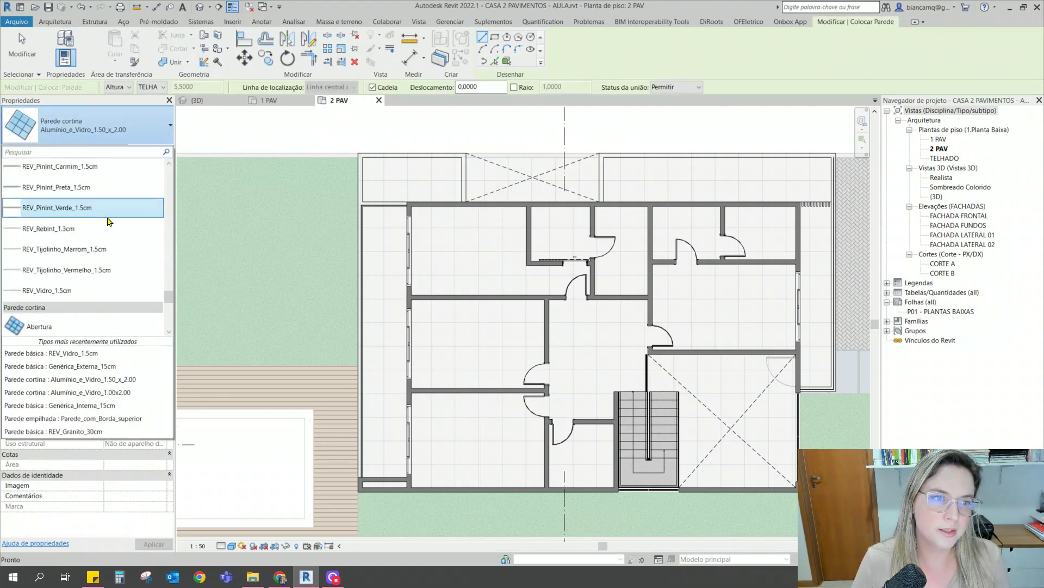
{"action": "left_click_drag", "start_coordinate": [167, 277], "coordinate": [176, 166]}
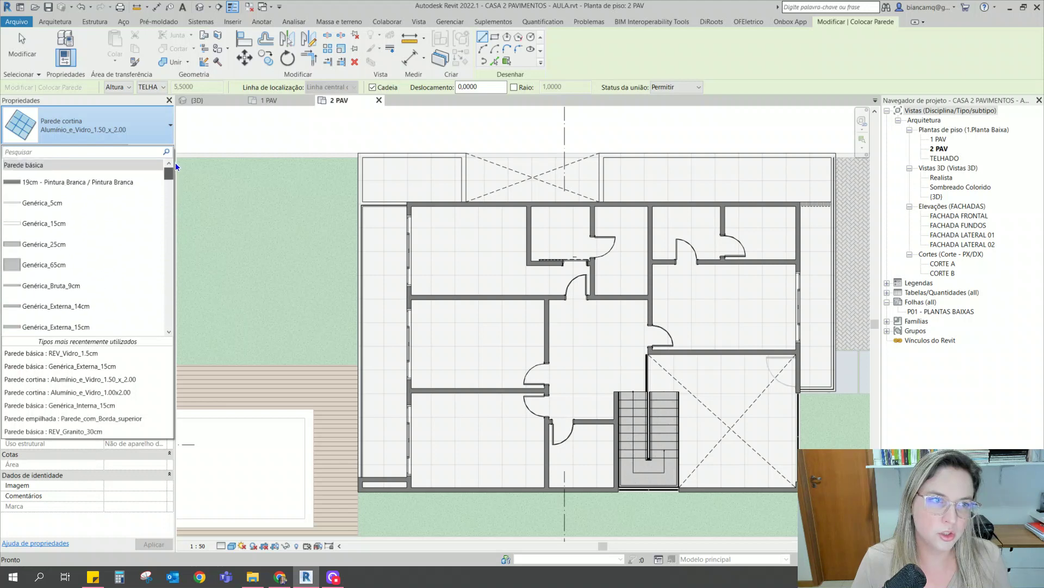
{"action": "scroll", "coordinate": [71, 228], "scroll_direction": "down", "scroll_amount": 1}
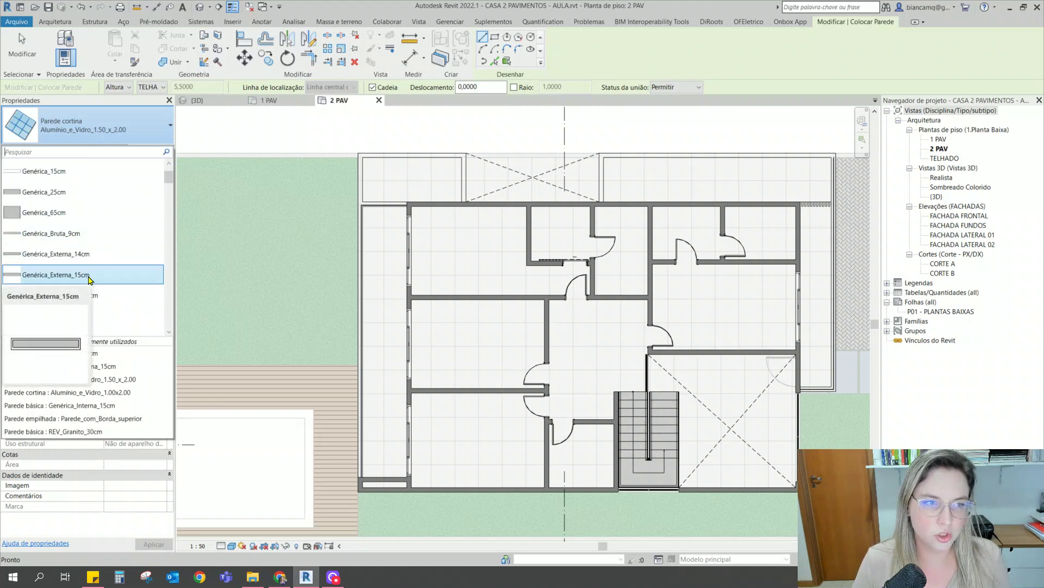
{"action": "left_click", "coordinate": [71, 274]}
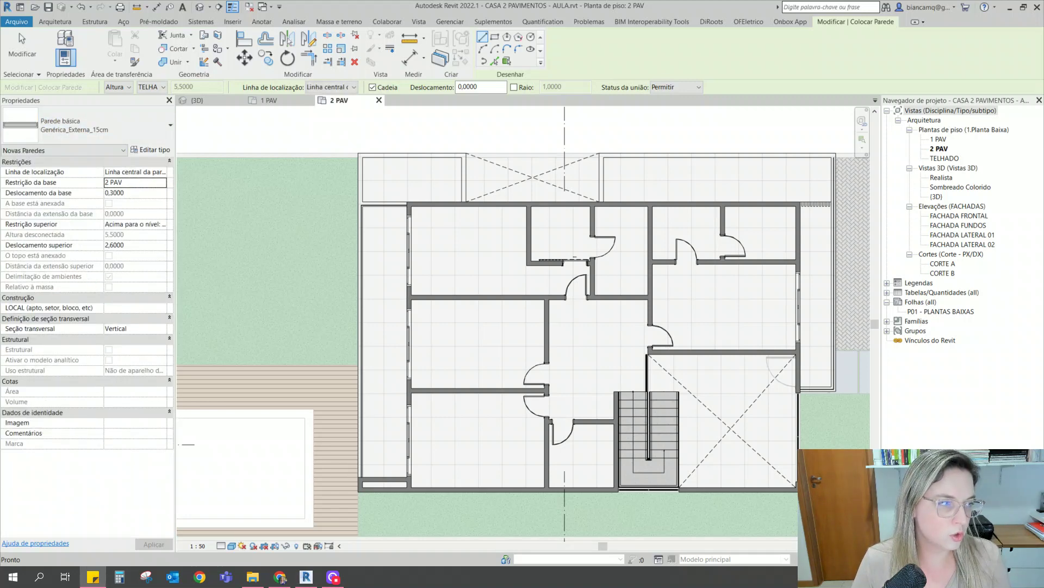
Set the new wall's base offset to -0,45 m relative to 2 PAV
{"action": "left_click", "coordinate": [138, 192]}
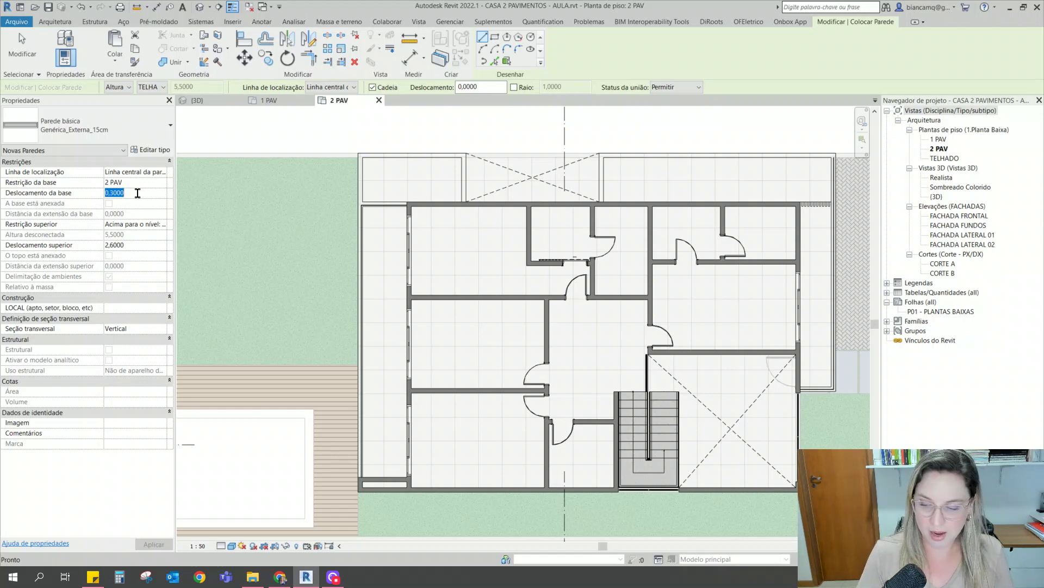
{"action": "type", "text": "-"}
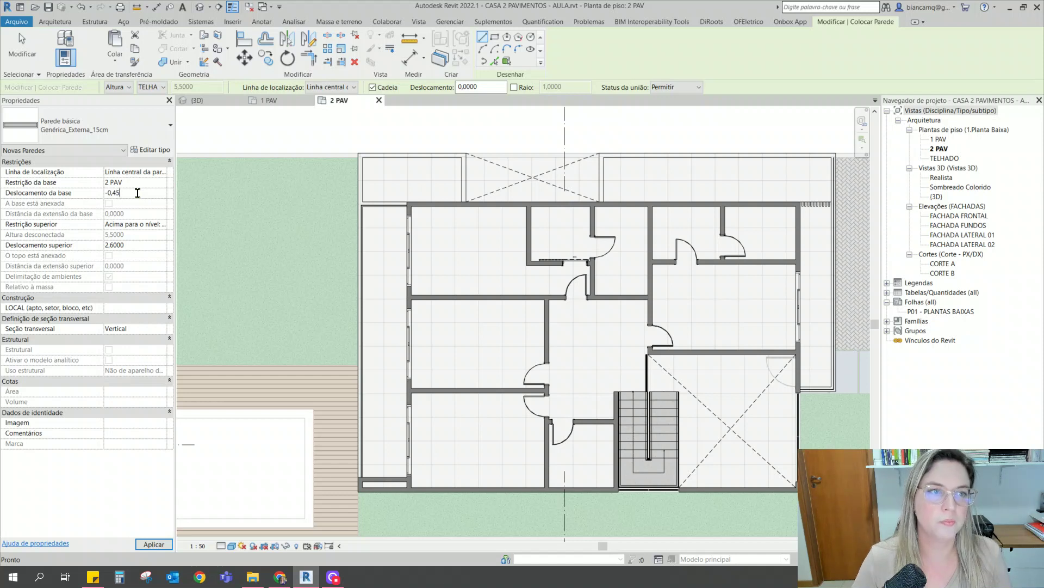
{"action": "type", "text": "0,45"}
{"action": "key", "text": "Return"}
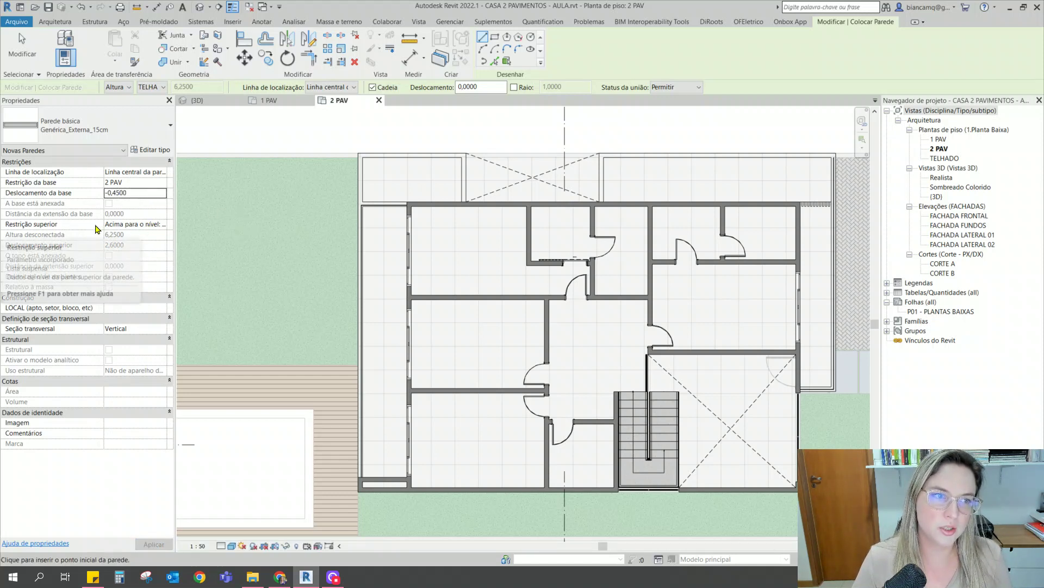
Set the new wall's top constraint to Não conectado and its unconnected height to 0,6 m
{"action": "left_click", "coordinate": [142, 224]}
{"action": "left_click", "coordinate": [162, 224]}
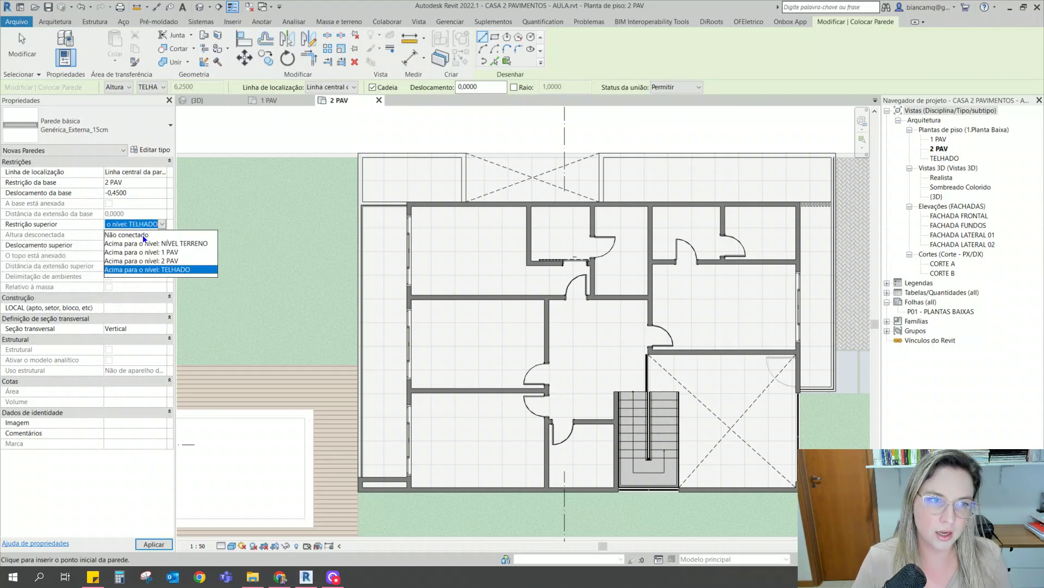
{"action": "left_click", "coordinate": [144, 235]}
{"action": "left_click", "coordinate": [134, 235]}
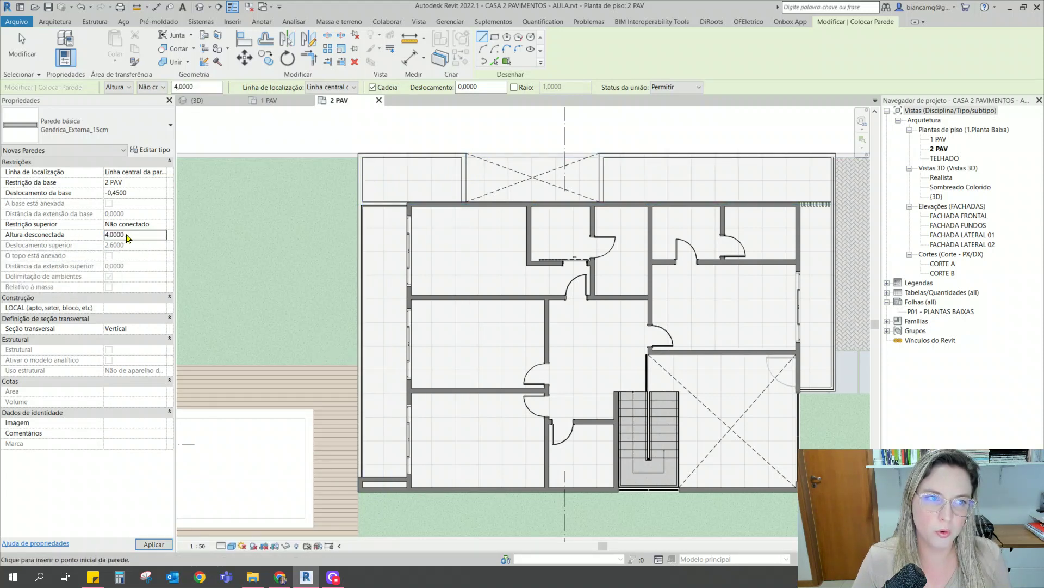
{"action": "left_click", "coordinate": [87, 234]}
{"action": "type", "text": "0,6"}
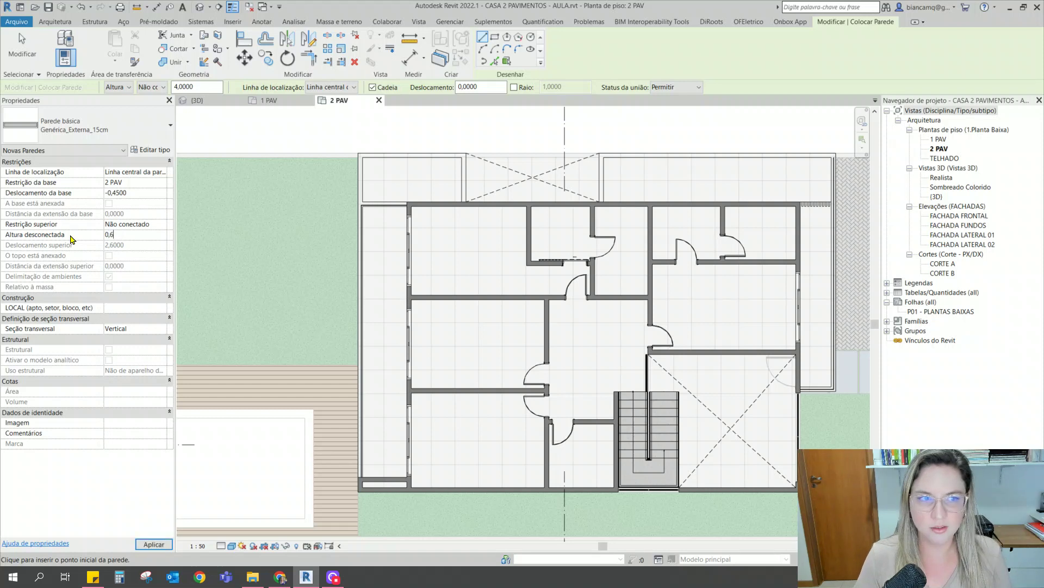
{"action": "key", "text": "Return"}
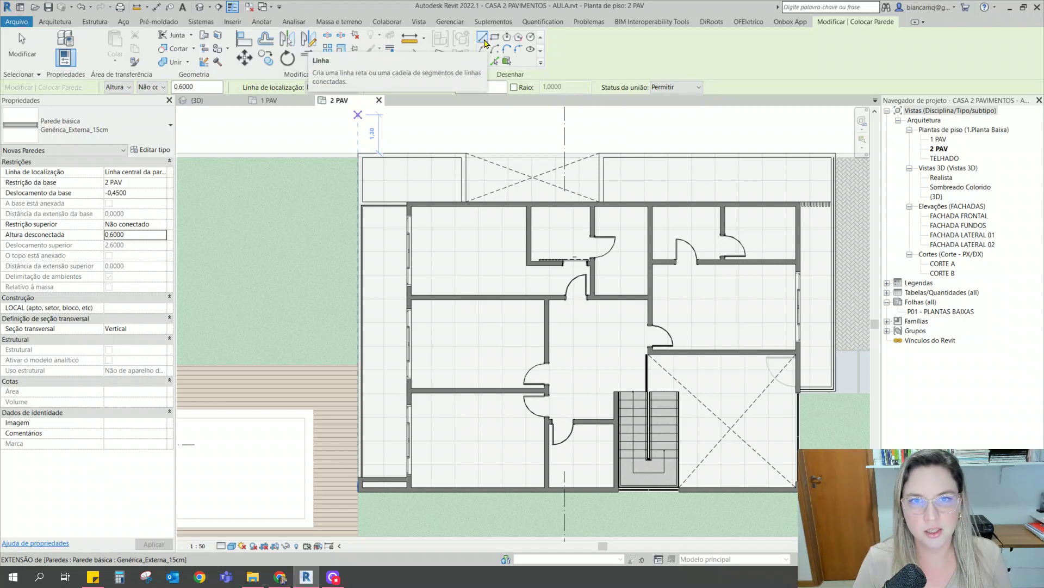
Set the new wall's location line to Face de acabamento: Externa
{"action": "left_click", "coordinate": [151, 176]}
{"action": "left_click", "coordinate": [163, 172]}
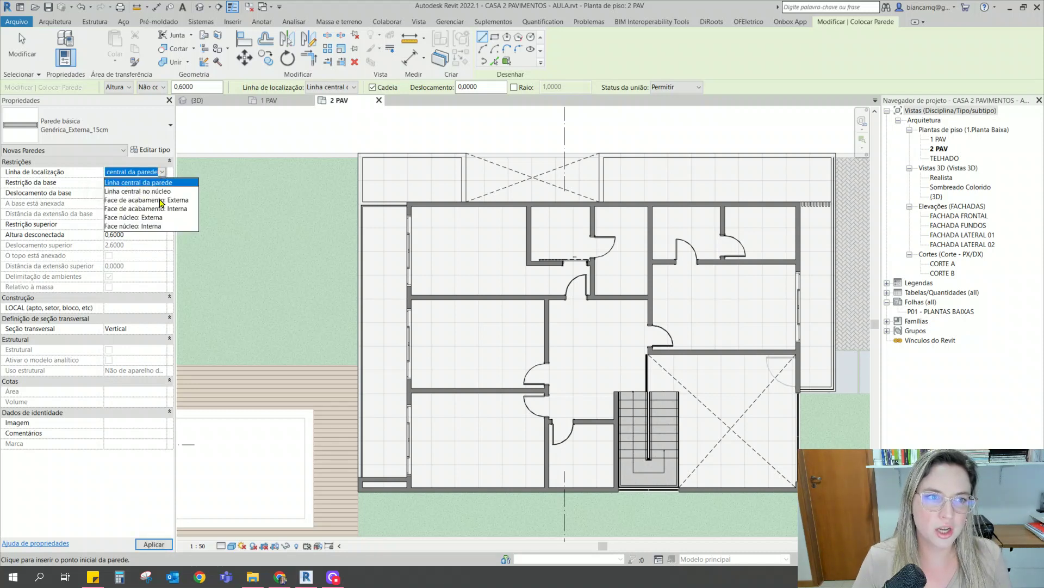
{"action": "left_click", "coordinate": [164, 201]}
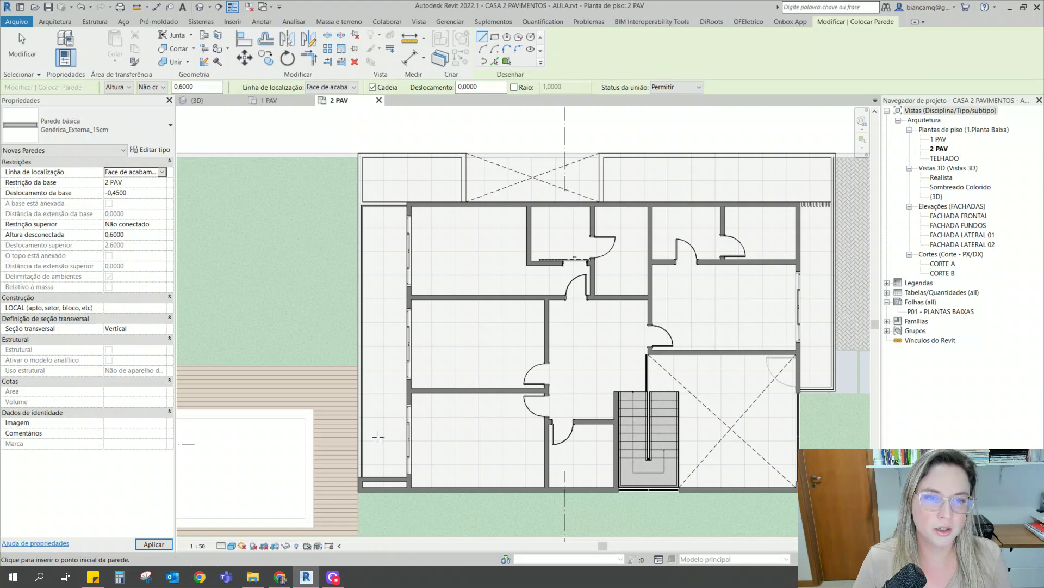
Draw the low wall along the rear slab edge, 3,65 m along the side passage edge, and 1,65 m back to the house beside the opening
{"action": "scroll", "coordinate": [378, 437], "scroll_direction": "up", "scroll_amount": 6}
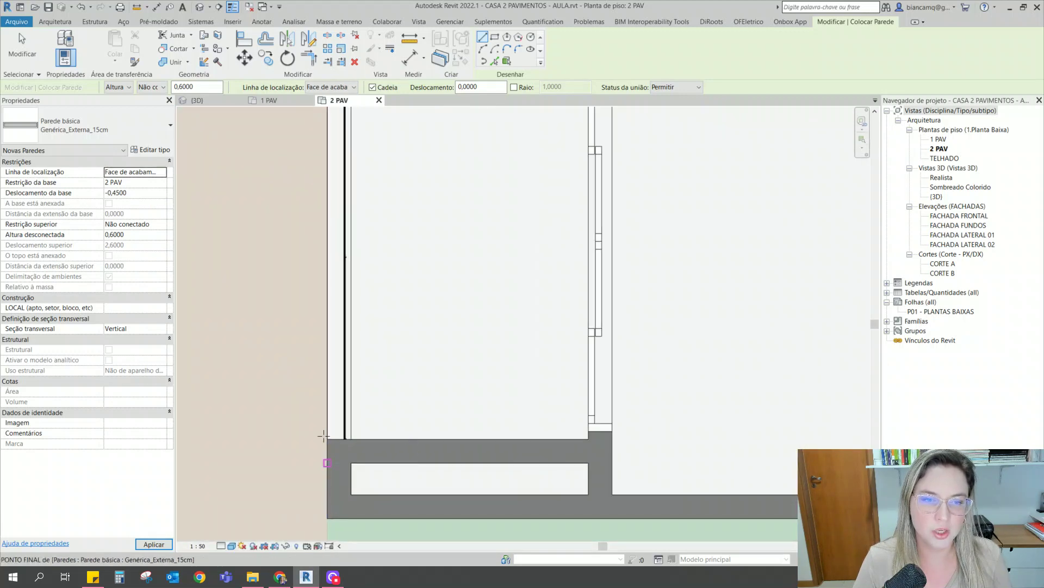
{"action": "left_click", "coordinate": [327, 438]}
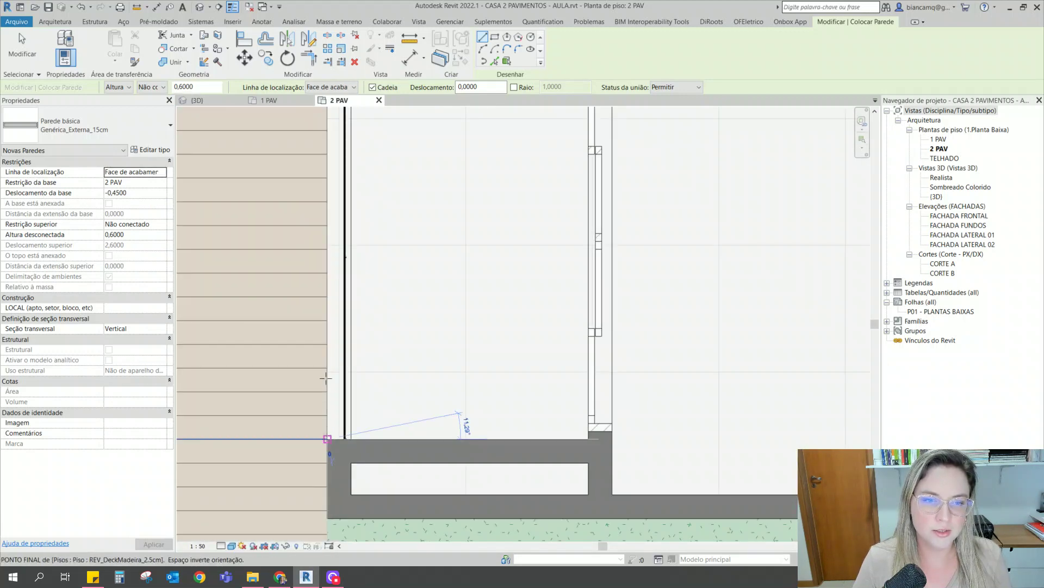
{"action": "scroll", "coordinate": [335, 348], "scroll_direction": "down", "scroll_amount": 4}
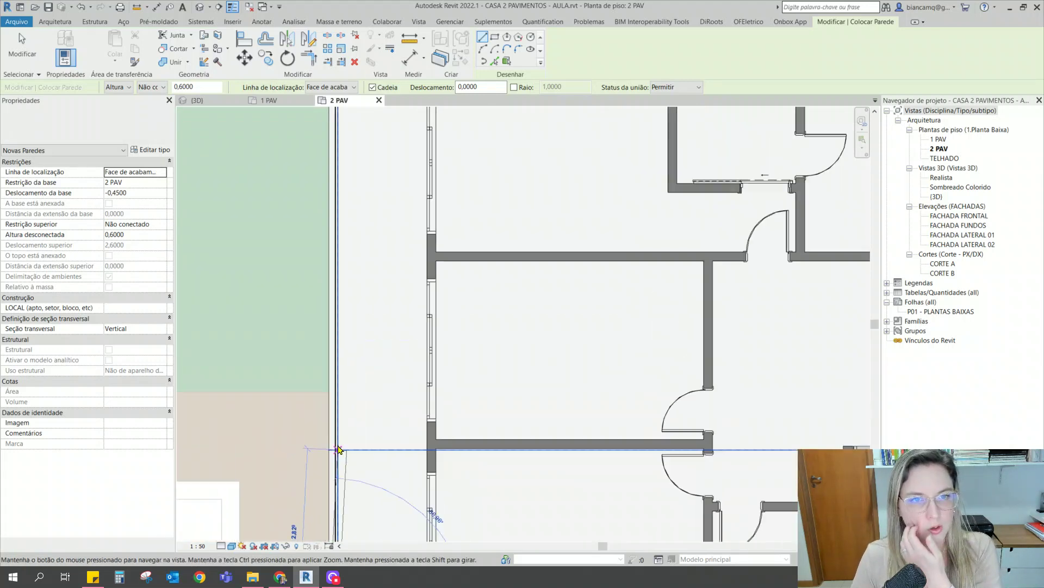
{"action": "scroll", "coordinate": [310, 433], "scroll_direction": "down", "scroll_amount": 2}
{"action": "scroll", "coordinate": [321, 268], "scroll_direction": "up", "scroll_amount": 2}
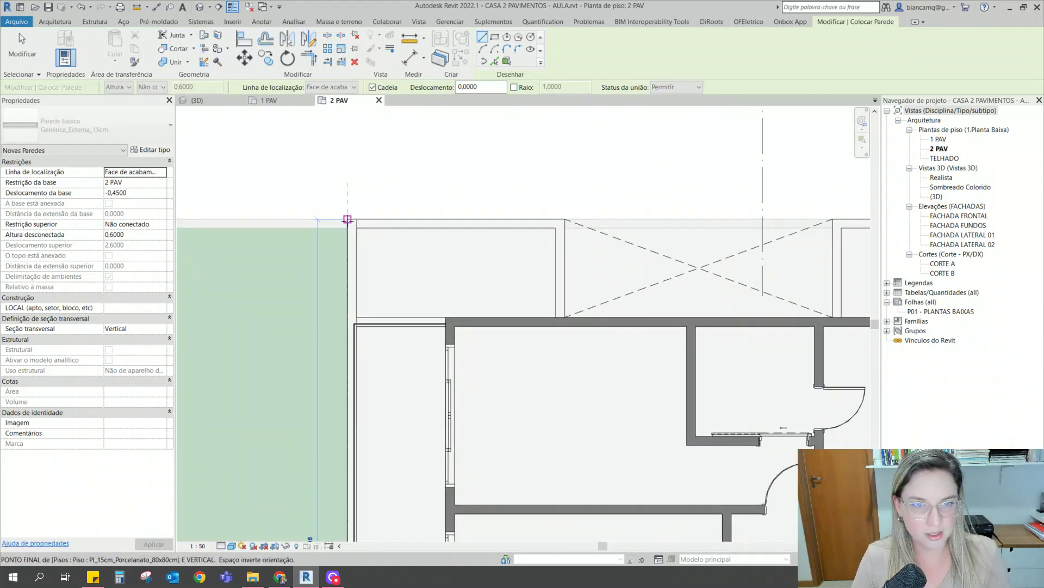
{"action": "left_click", "coordinate": [347, 220]}
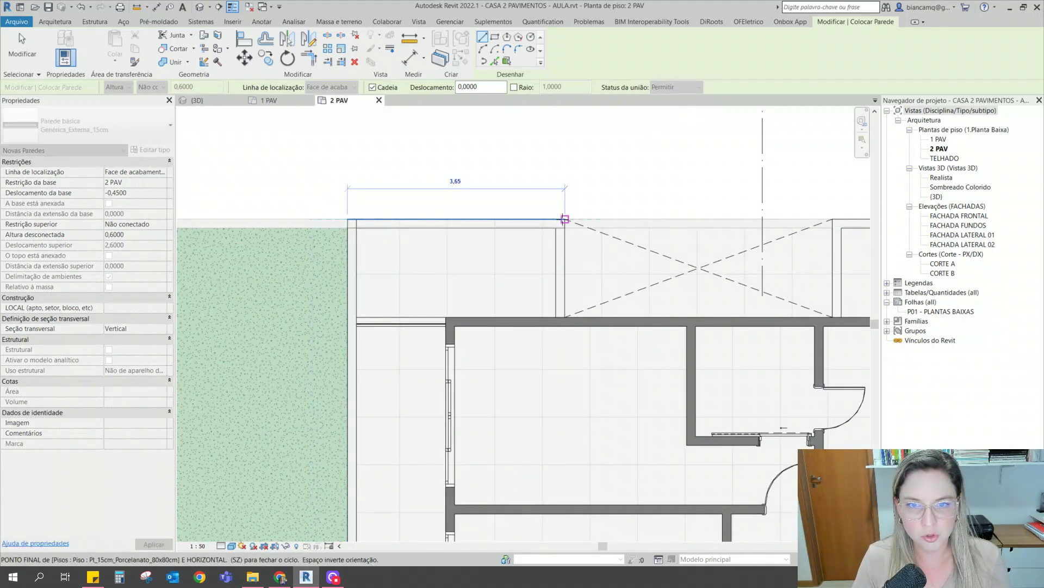
{"action": "left_click", "coordinate": [565, 219]}
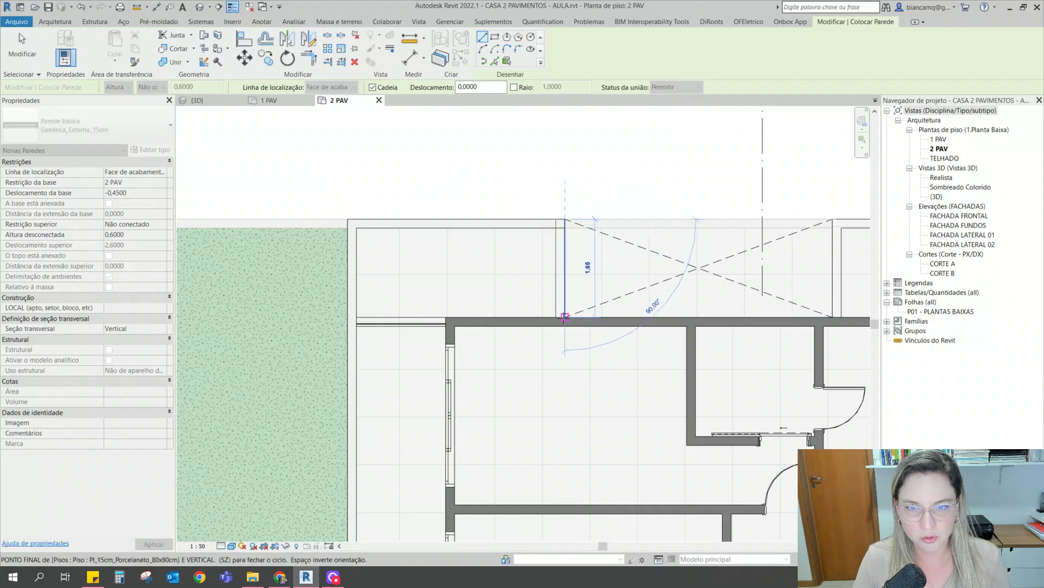
{"action": "left_click", "coordinate": [565, 317]}
{"action": "key", "text": "Escape"}
Draw a 1,20 m low wall segment along the short end of the front slab, from the house wall to the outer corner
{"action": "scroll", "coordinate": [525, 280], "scroll_direction": "down", "scroll_amount": 2}
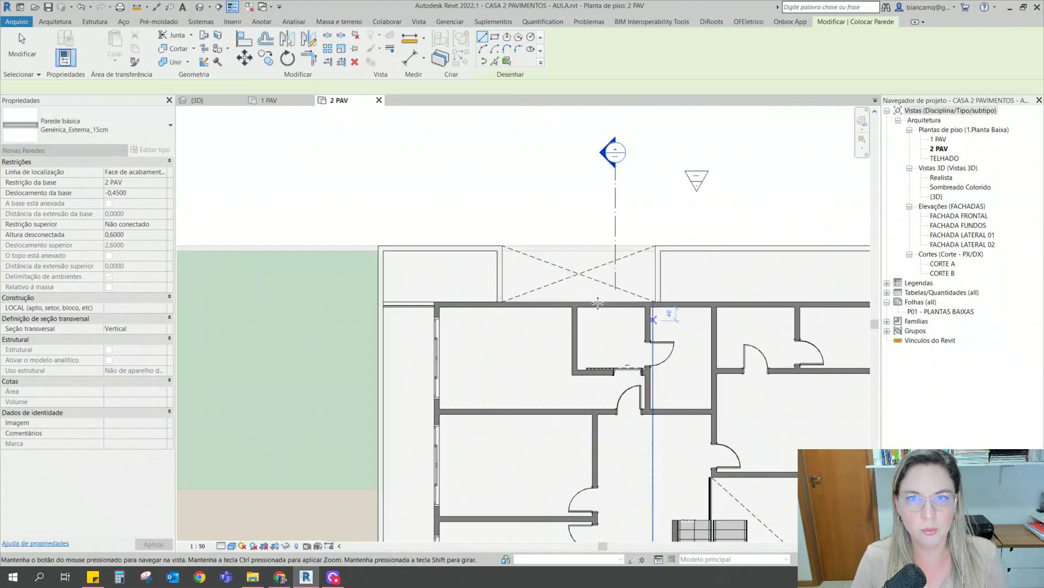
{"action": "scroll", "coordinate": [598, 303], "scroll_direction": "down", "scroll_amount": 2}
{"action": "scroll", "coordinate": [564, 382], "scroll_direction": "up", "scroll_amount": 6}
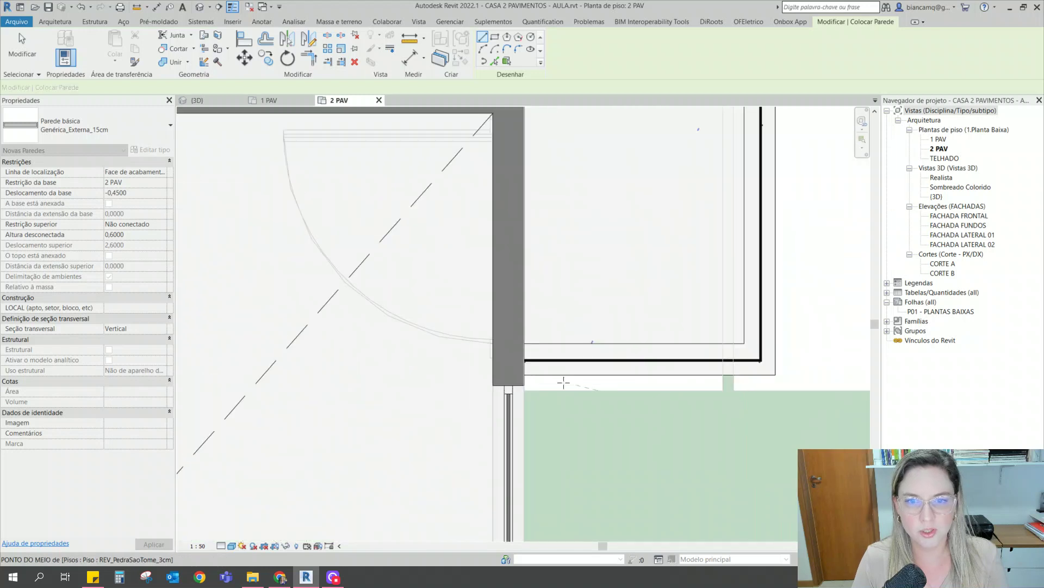
{"action": "scroll", "coordinate": [536, 370], "scroll_direction": "up", "scroll_amount": 2}
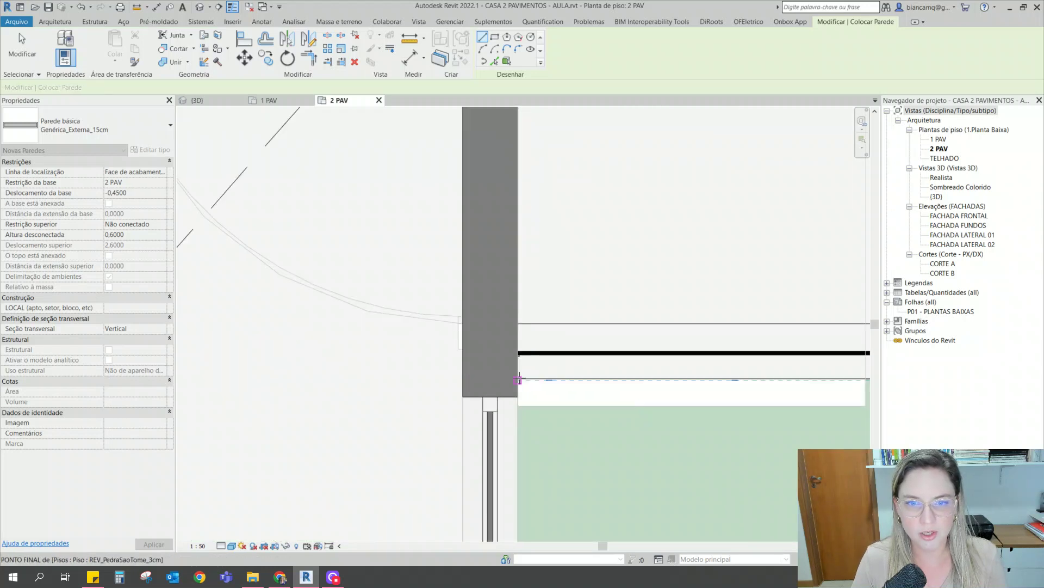
{"action": "left_click", "coordinate": [517, 380]}
{"action": "scroll", "coordinate": [540, 364], "scroll_direction": "down", "scroll_amount": 2}
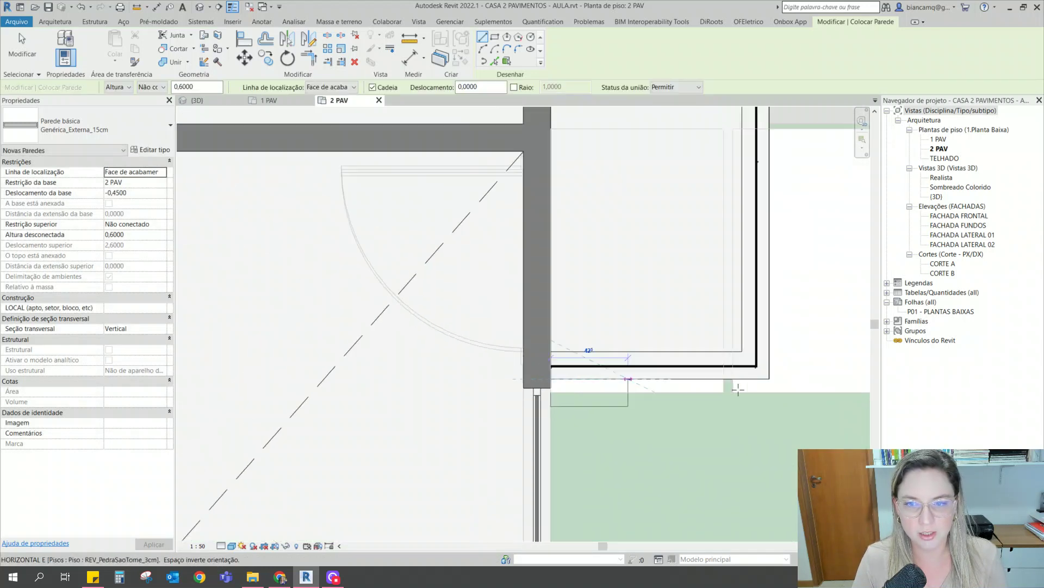
{"action": "scroll", "coordinate": [572, 389], "scroll_direction": "up", "scroll_amount": 2}
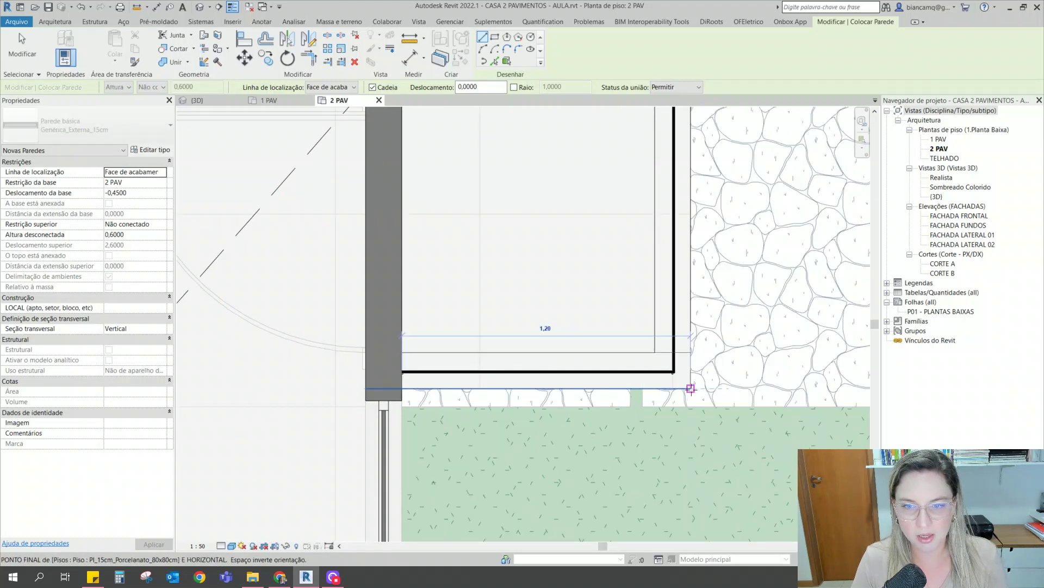
{"action": "left_click", "coordinate": [691, 388]}
Draw the low wall along the front slab edge and side slab edge to the opening, return 1,65 m to the house, and check it in 3D
{"action": "scroll", "coordinate": [780, 292], "scroll_direction": "down", "scroll_amount": 3}
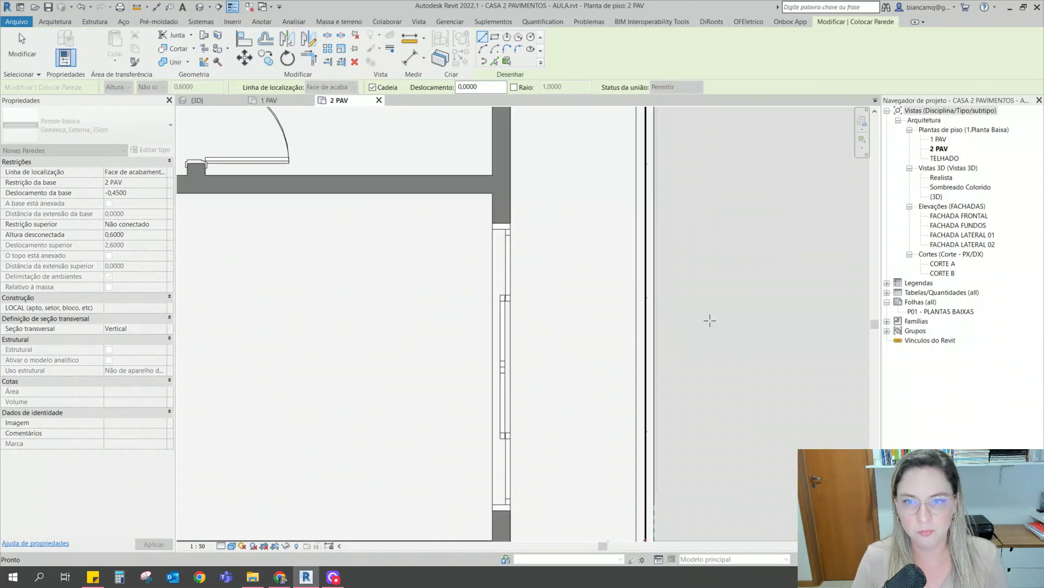
{"action": "middle_click_drag", "start_coordinate": [676, 308], "coordinate": [707, 538]}
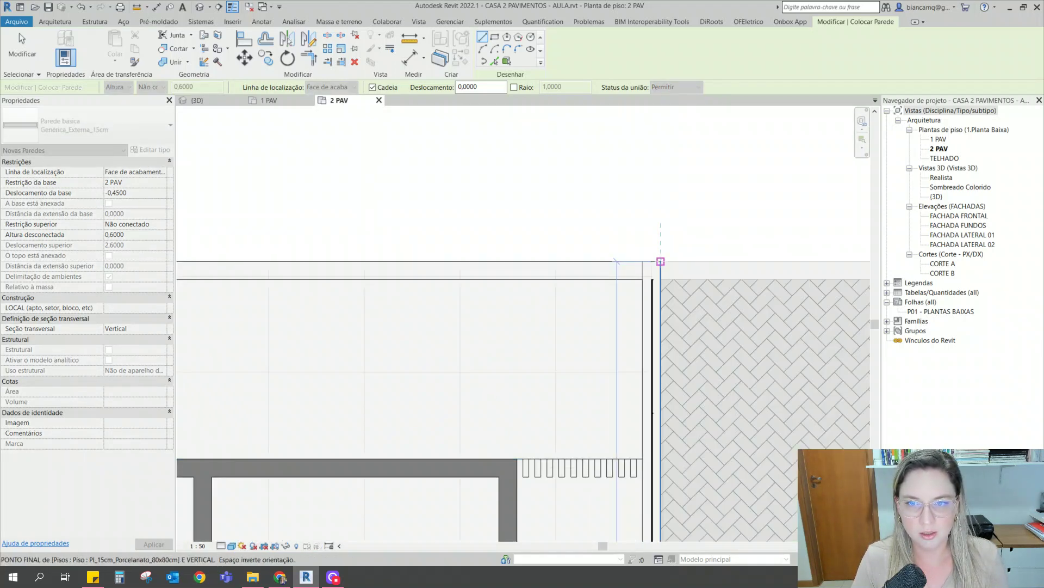
{"action": "scroll", "coordinate": [607, 238], "scroll_direction": "down", "scroll_amount": 3}
{"action": "middle_click_drag", "start_coordinate": [185, 250], "coordinate": [424, 242]}
{"action": "scroll", "coordinate": [445, 258], "scroll_direction": "up", "scroll_amount": 3}
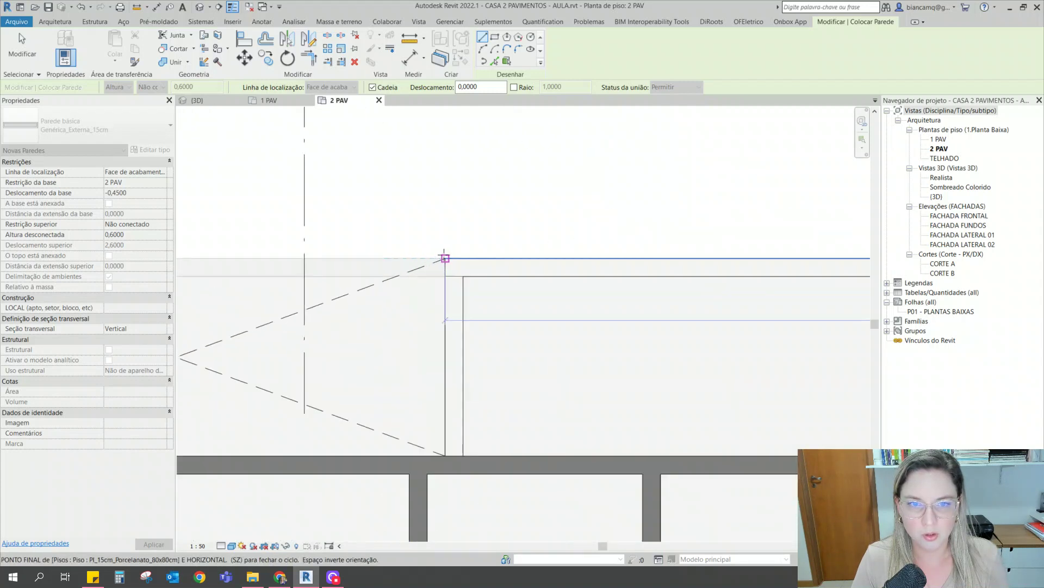
{"action": "left_click", "coordinate": [445, 258]}
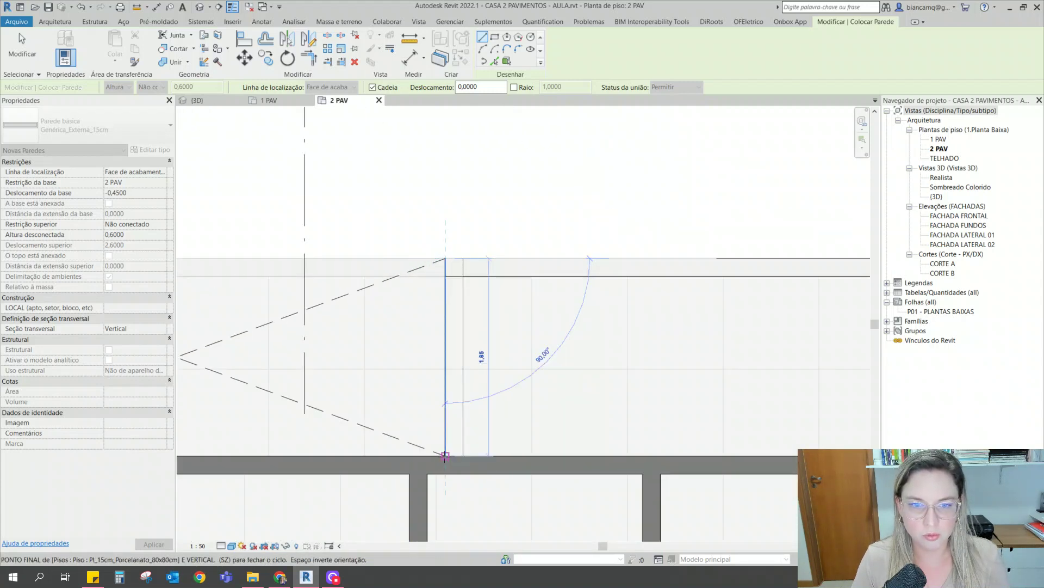
{"action": "scroll", "coordinate": [462, 414], "scroll_direction": "down", "scroll_amount": 3}
{"action": "key", "text": "Escape"}
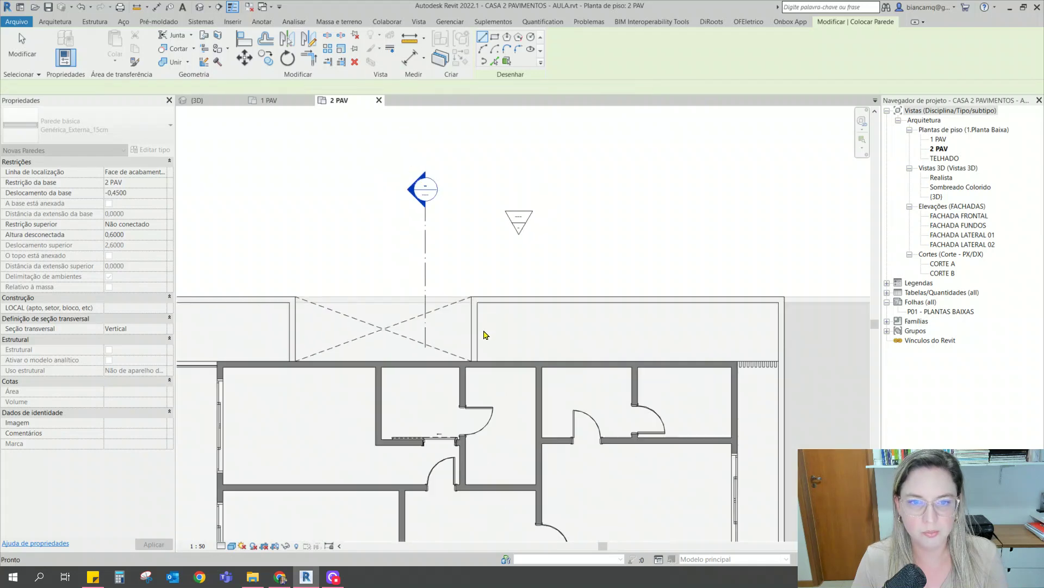
{"action": "scroll", "coordinate": [373, 178], "scroll_direction": "down", "scroll_amount": 3}
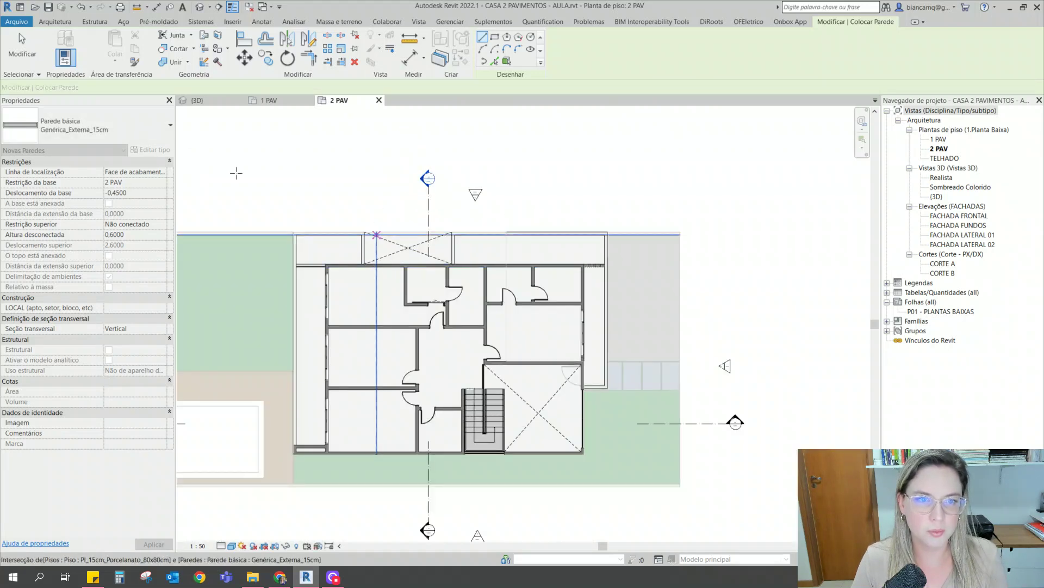
{"action": "left_click", "coordinate": [197, 101]}
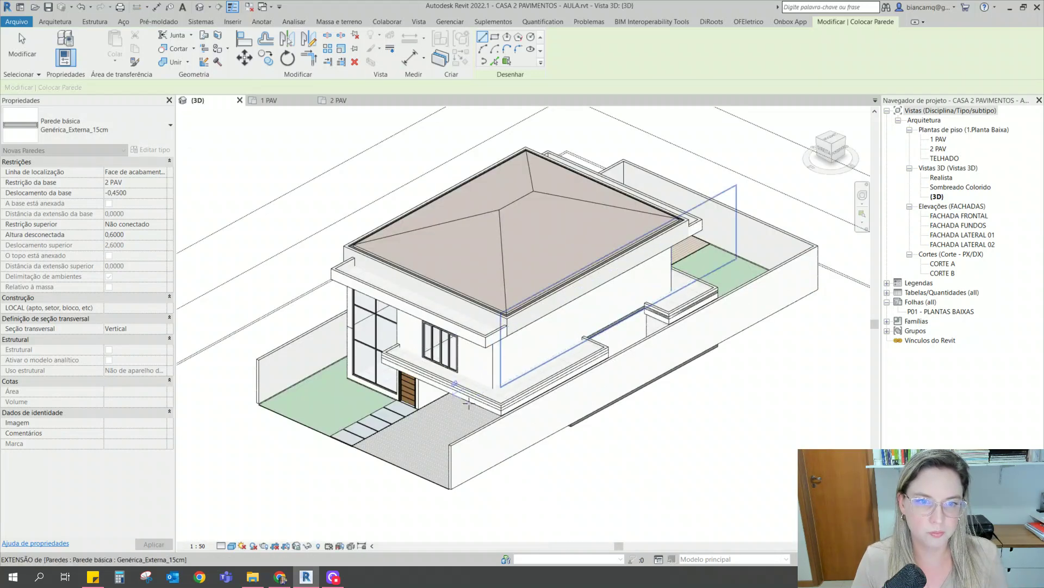
{"action": "scroll", "coordinate": [447, 376], "scroll_direction": "up", "scroll_amount": 3}
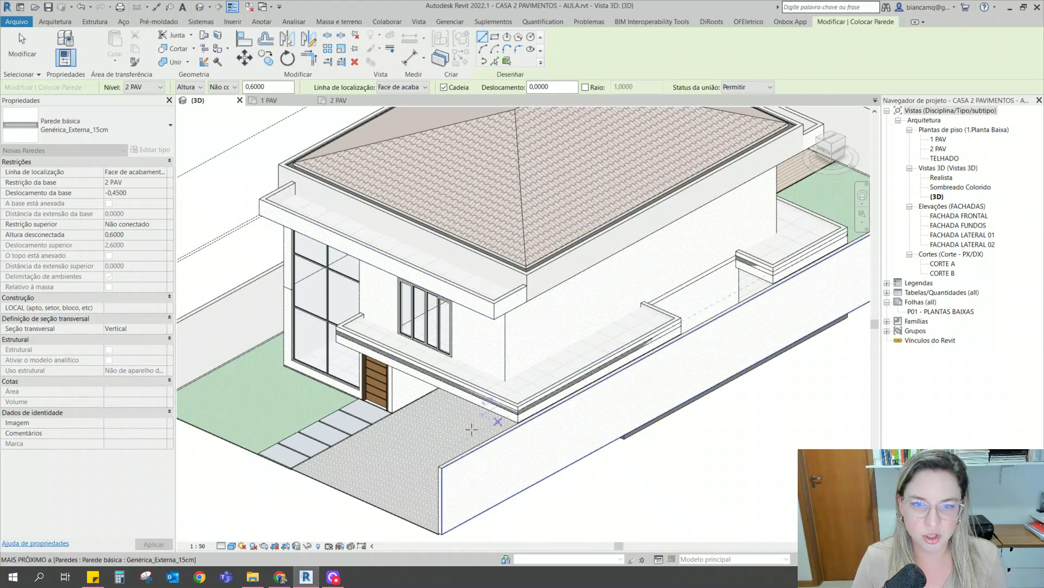
{"action": "scroll", "coordinate": [452, 376], "scroll_direction": "up", "scroll_amount": 5}
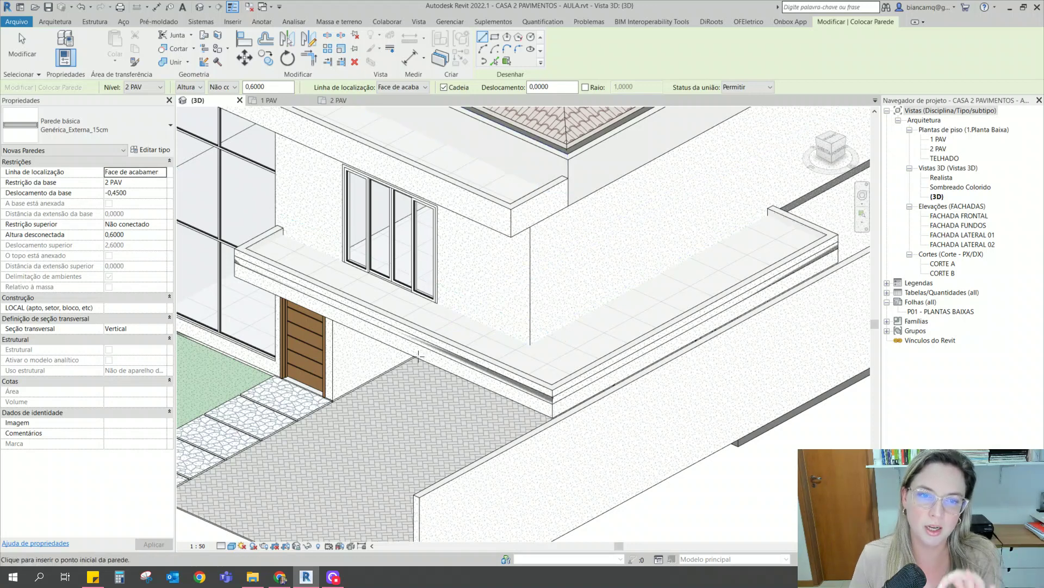
In the 2 PAV plan, set the new wall's base offset to 0 and its unconnected height to 0,15 m
{"action": "left_click", "coordinate": [339, 102]}
{"action": "scroll", "coordinate": [299, 272], "scroll_direction": "up", "scroll_amount": 6}
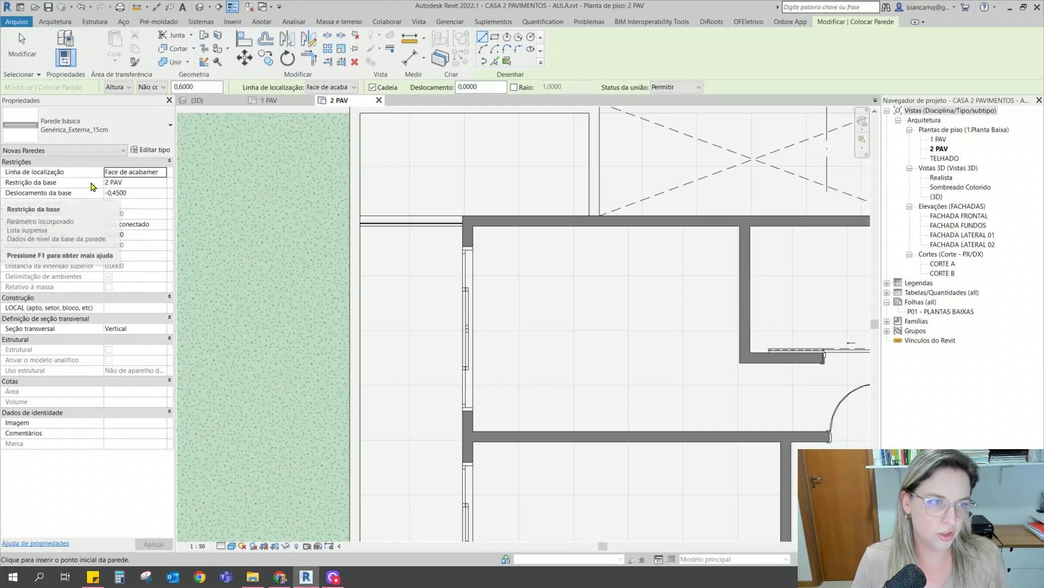
{"action": "left_click", "coordinate": [138, 192]}
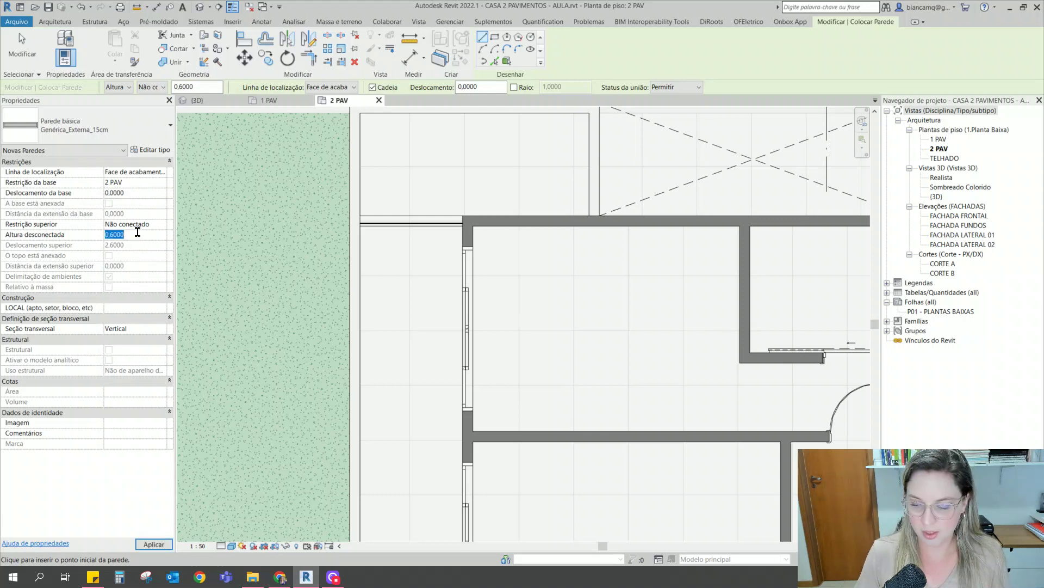
{"action": "key", "text": "Return"}
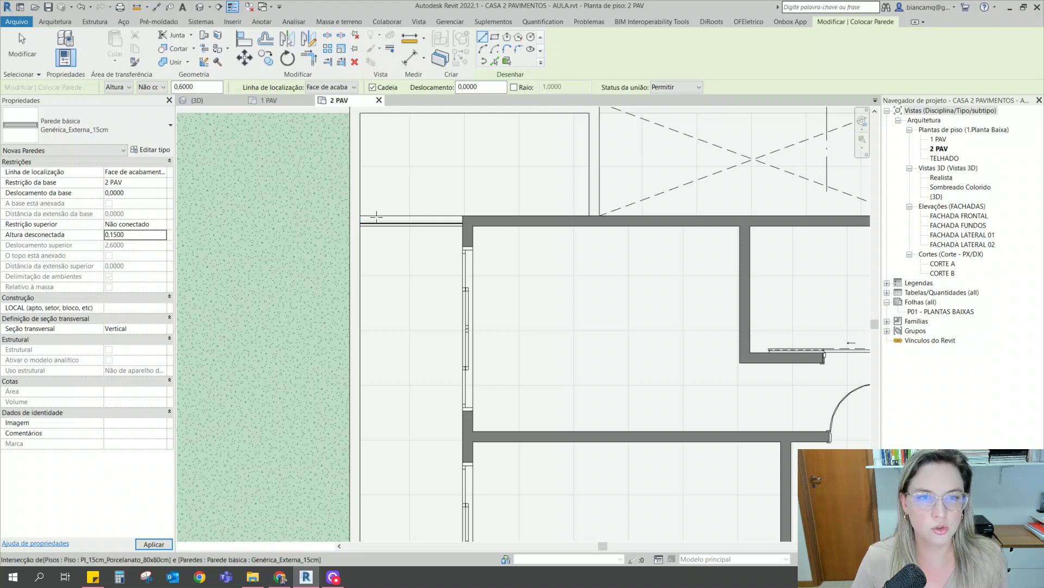
Draw a low wall about 1,65 m long across the rear balcony, from the slab's outer edge to the house corner
{"action": "scroll", "coordinate": [360, 220], "scroll_direction": "up", "scroll_amount": 3}
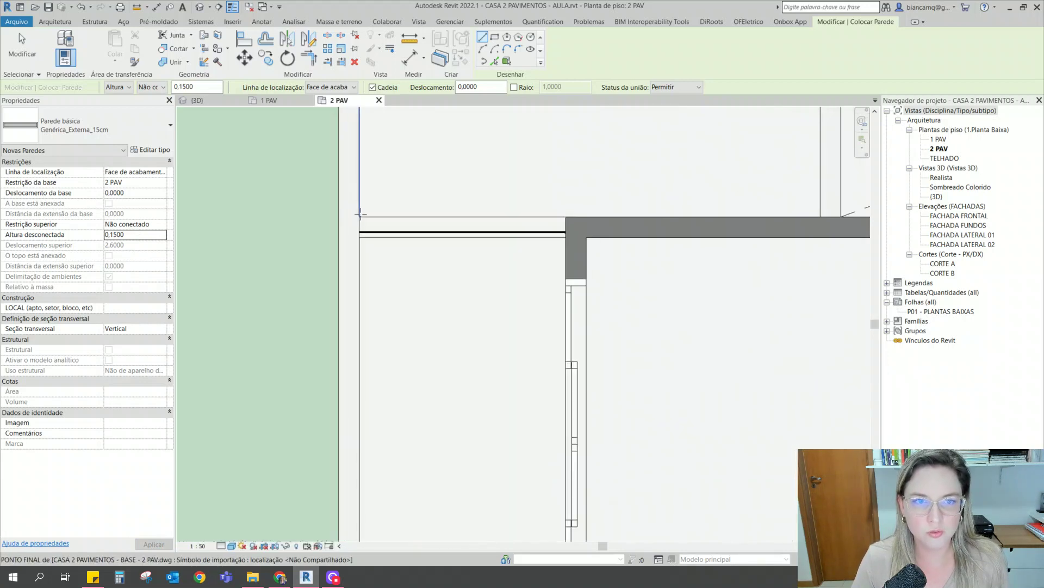
{"action": "left_click", "coordinate": [565, 217]}
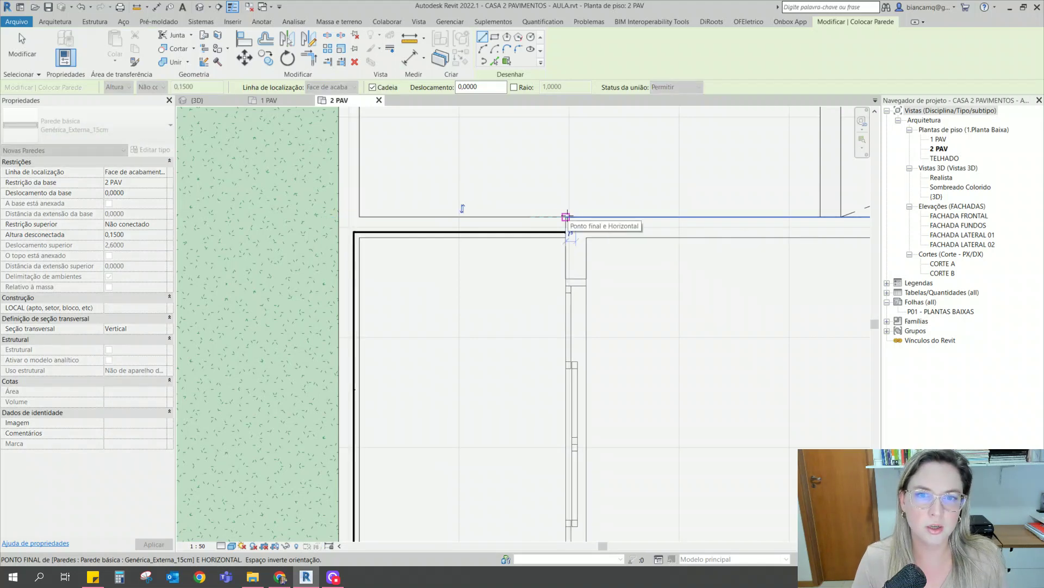
{"action": "key", "text": "Escape"}
{"action": "key", "text": "Escape"}
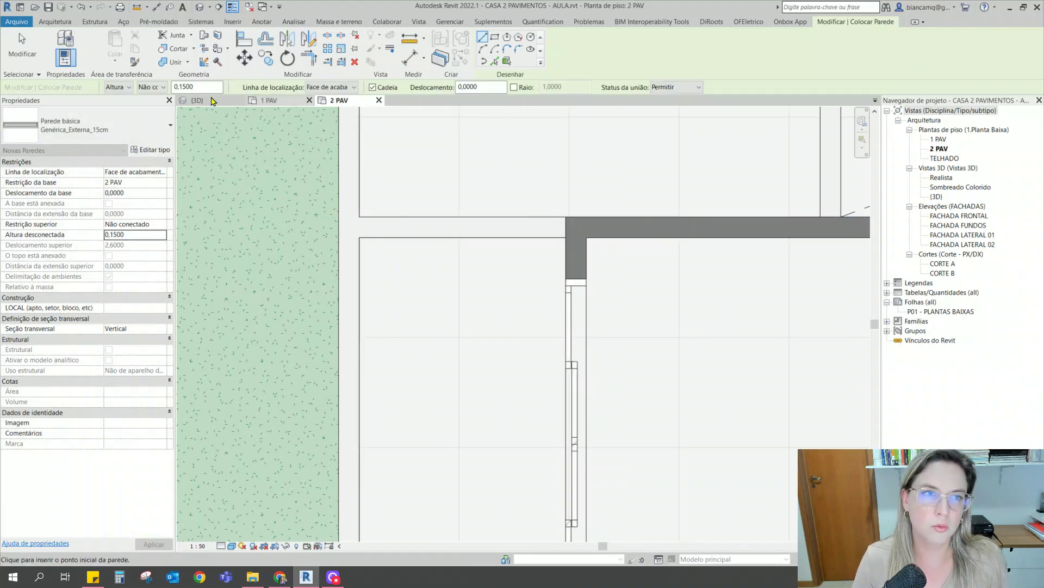
Examine the new cross wall on the rear balcony in 3D, including its properties and its junction with the outer low wall
{"action": "left_click", "coordinate": [197, 100]}
{"action": "scroll", "coordinate": [511, 326], "scroll_direction": "down", "scroll_amount": 6}
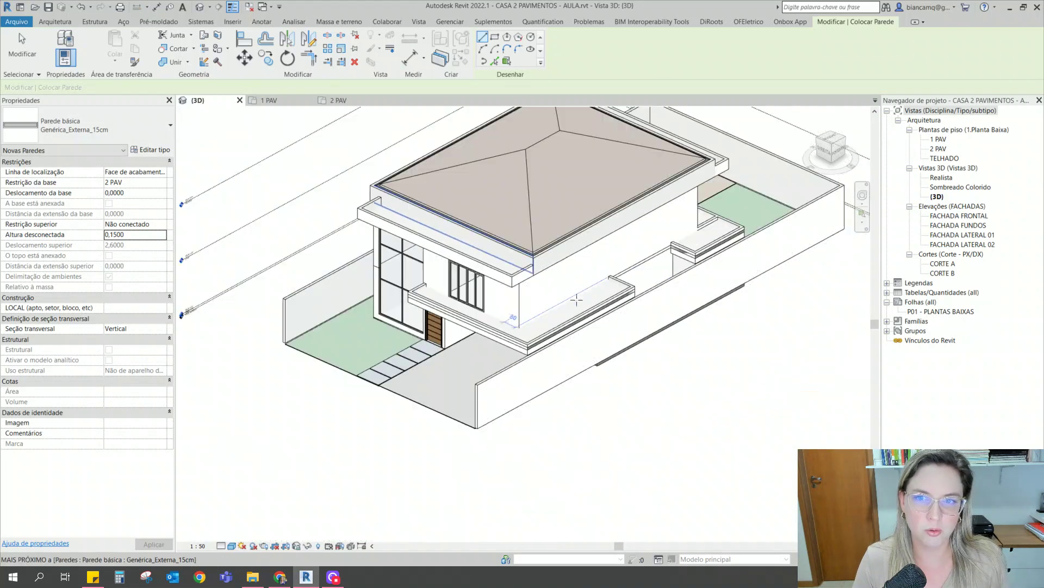
{"action": "middle_click_drag", "start_coordinate": [511, 326], "coordinate": [514, 360], "text": "shift"}
{"action": "scroll", "coordinate": [566, 354], "scroll_direction": "up", "scroll_amount": 10}
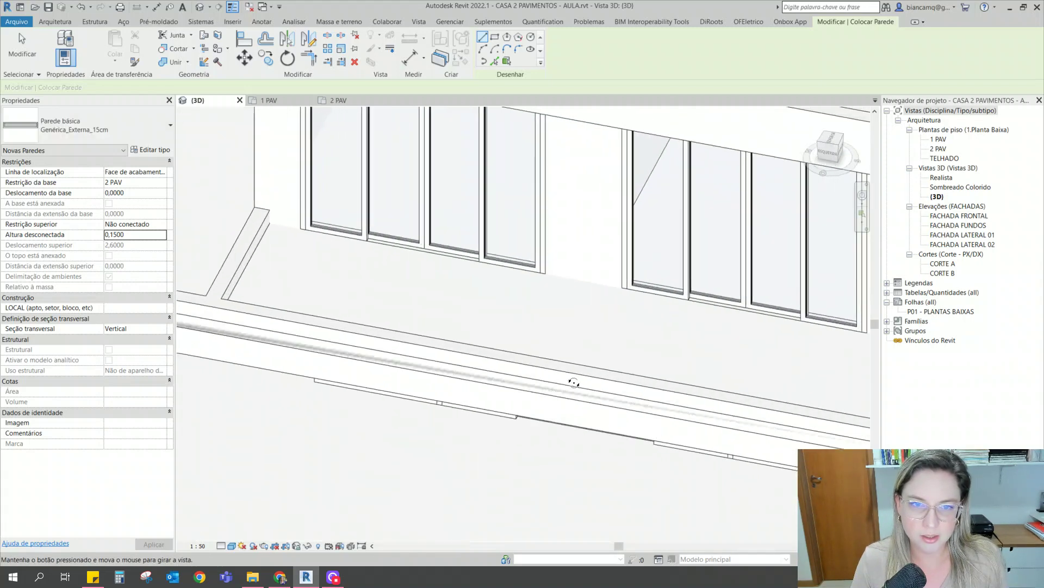
{"action": "middle_click_drag", "start_coordinate": [396, 247], "coordinate": [478, 263]}
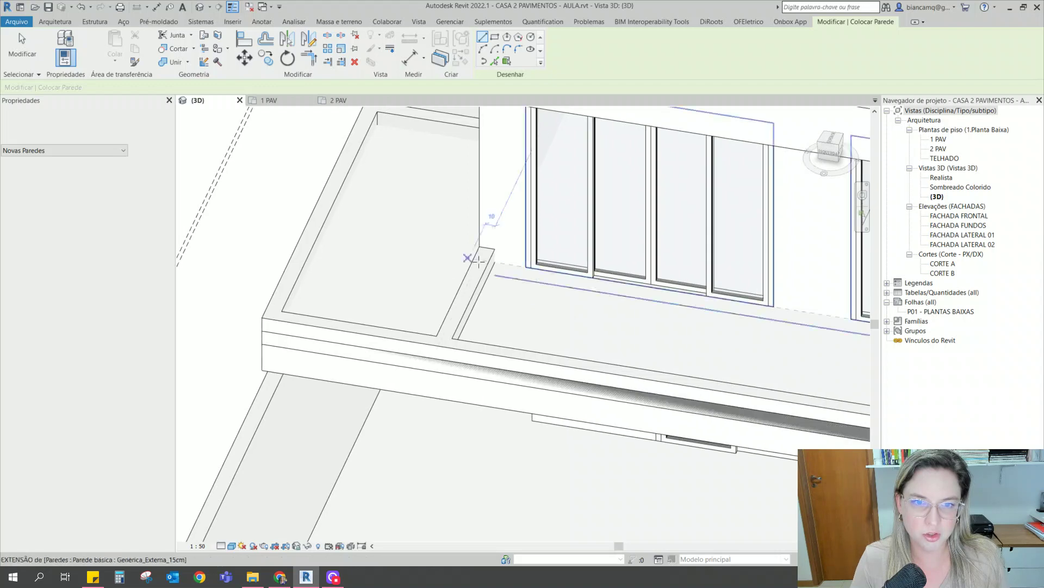
{"action": "key", "text": "Escape"}
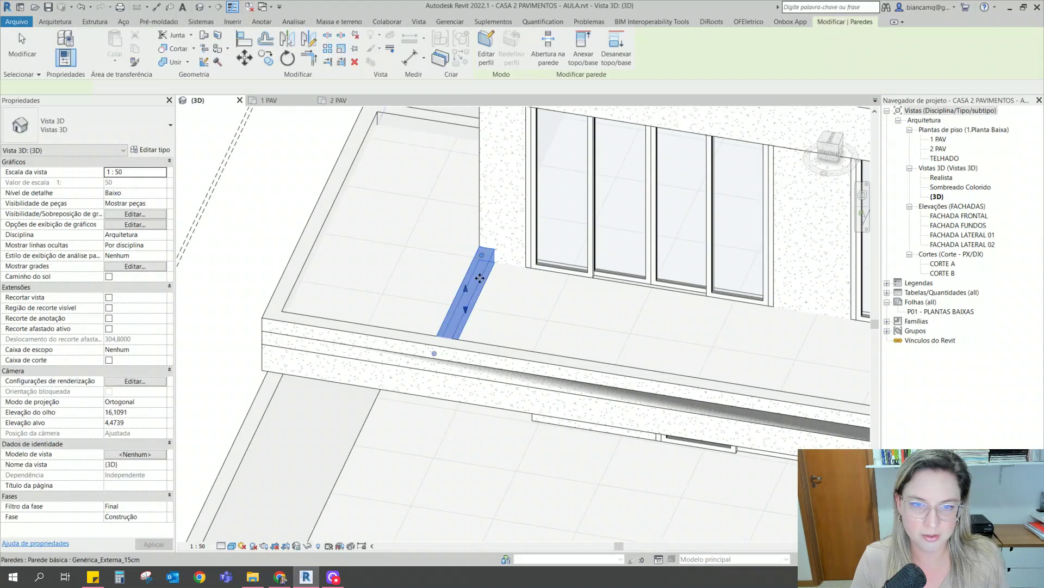
{"action": "key", "text": "Escape"}
{"action": "left_click", "coordinate": [455, 310]}
{"action": "scroll", "coordinate": [430, 323], "scroll_direction": "down", "scroll_amount": 5}
{"action": "key", "text": "Escape"}
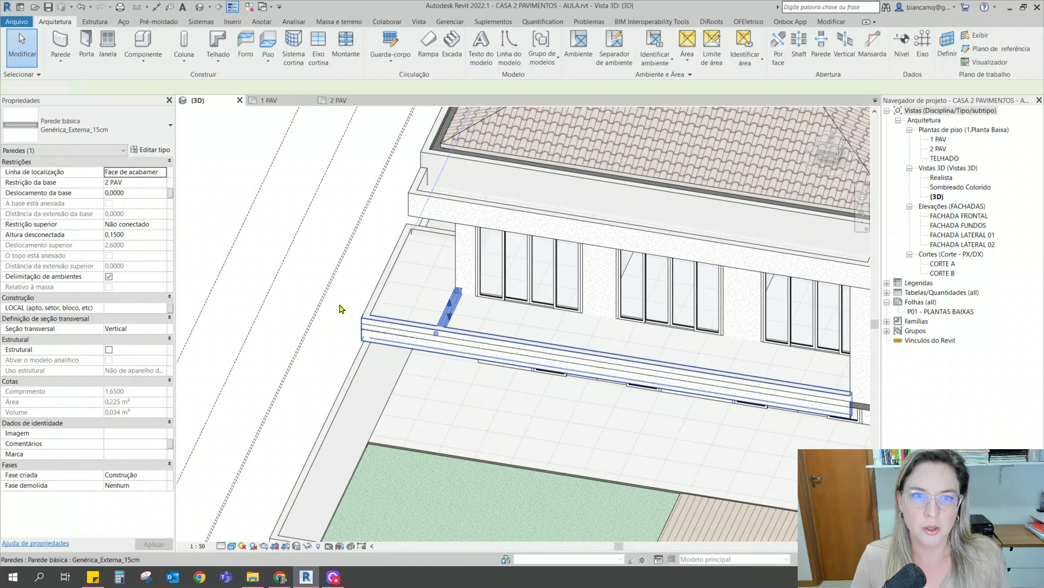
{"action": "middle_click_drag", "start_coordinate": [559, 364], "coordinate": [595, 357], "text": "shift"}
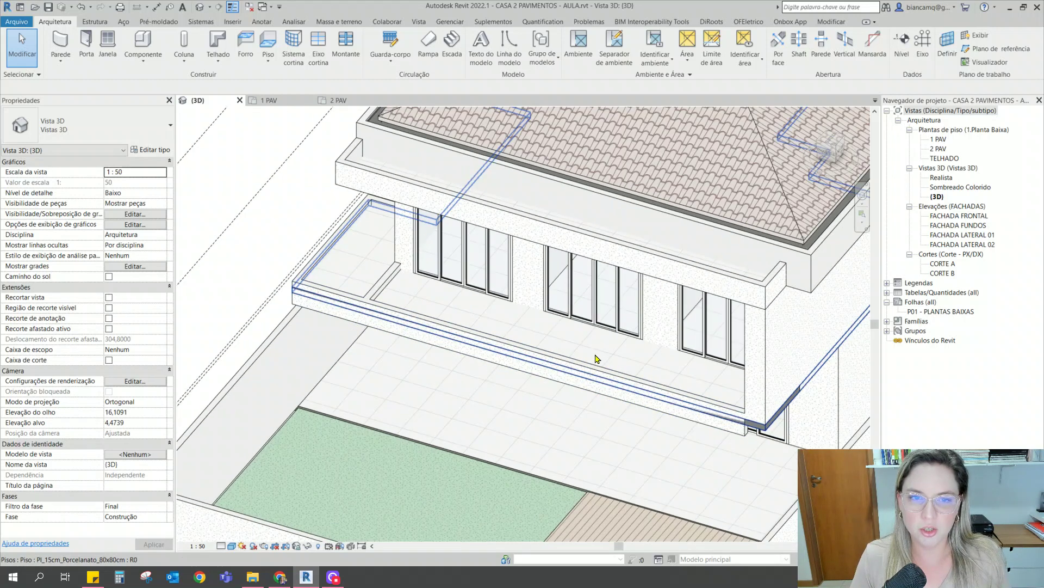
{"action": "scroll", "coordinate": [366, 250], "scroll_direction": "down", "scroll_amount": 5}
{"action": "scroll", "coordinate": [430, 251], "scroll_direction": "up", "scroll_amount": 4}
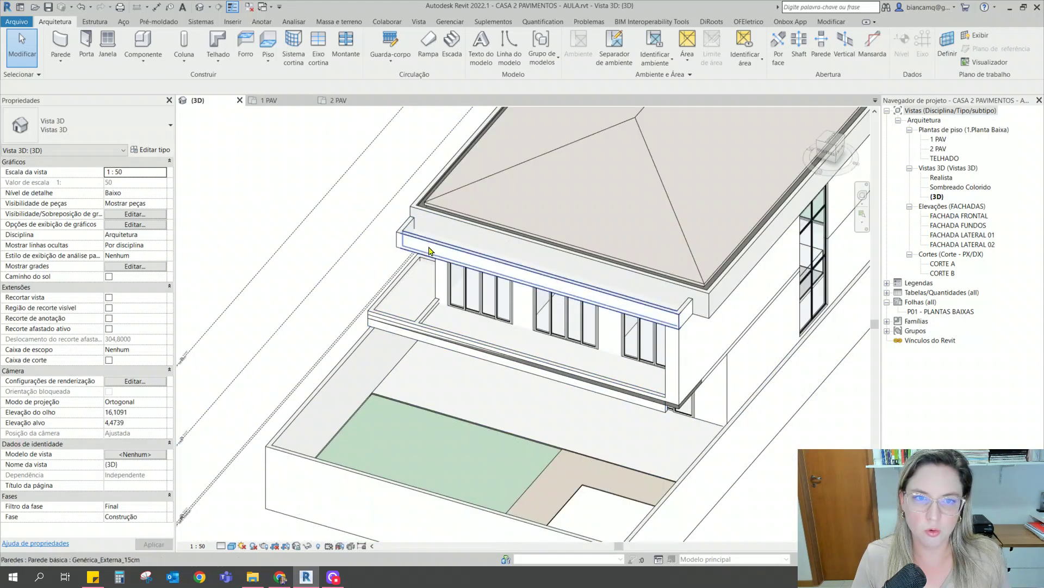
Start a sketched-path railing in the 2 PAV plan with type Vidro simples and a base offset of 0,15 m
{"action": "left_click", "coordinate": [341, 100]}
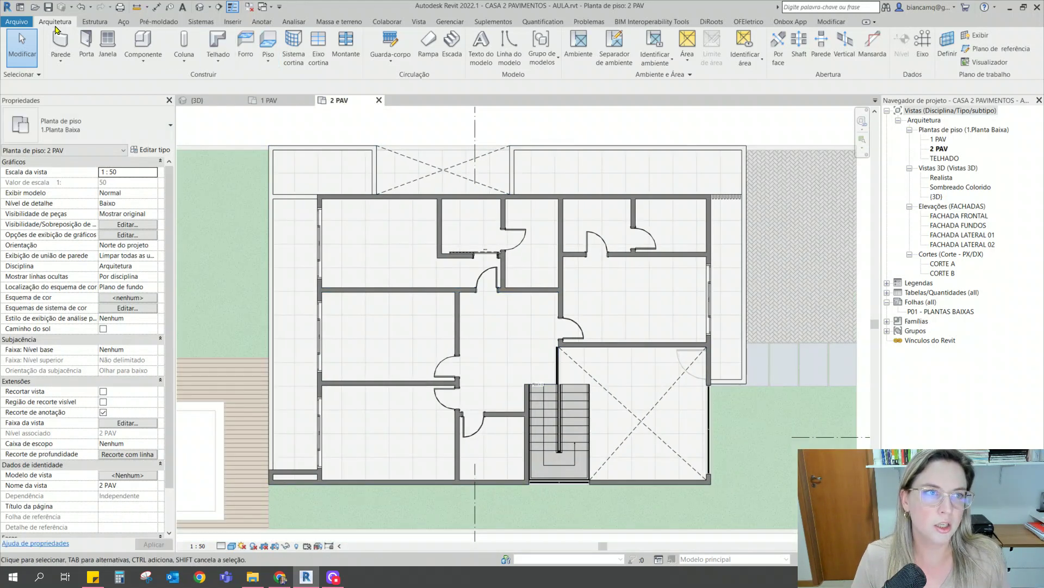
{"action": "left_click", "coordinate": [394, 64]}
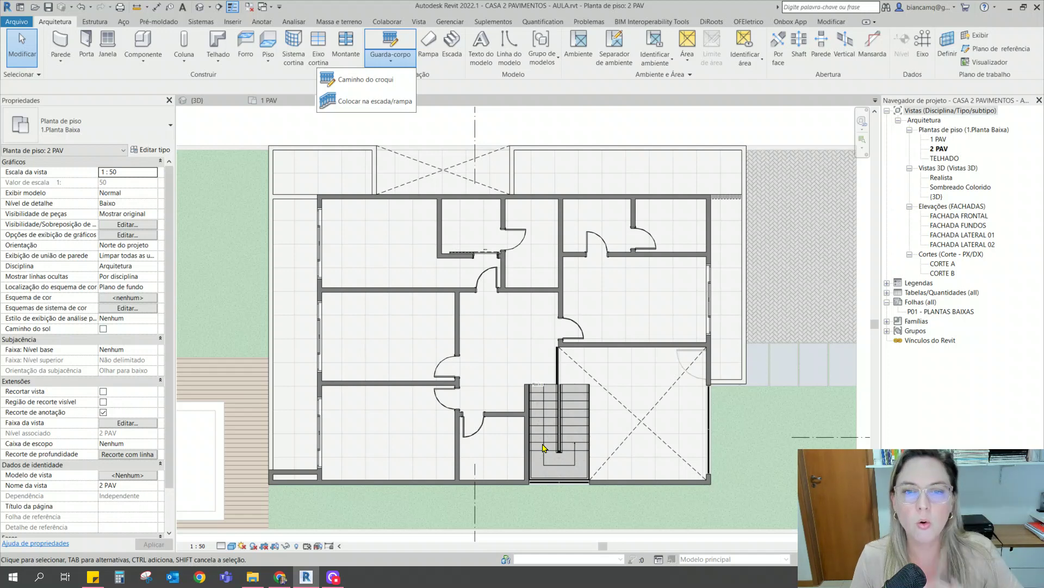
{"action": "left_click", "coordinate": [357, 81]}
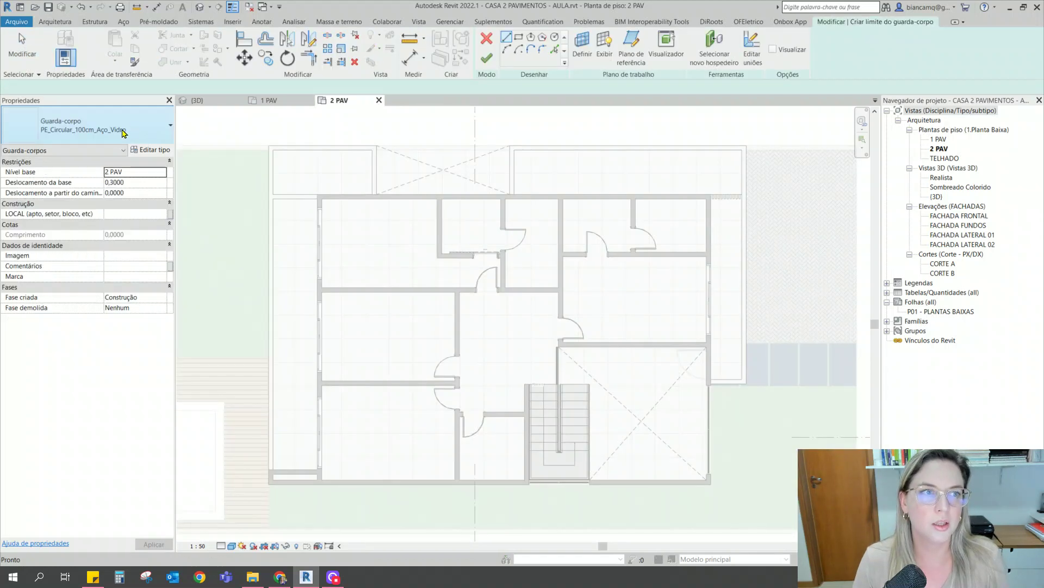
{"action": "left_click", "coordinate": [136, 133]}
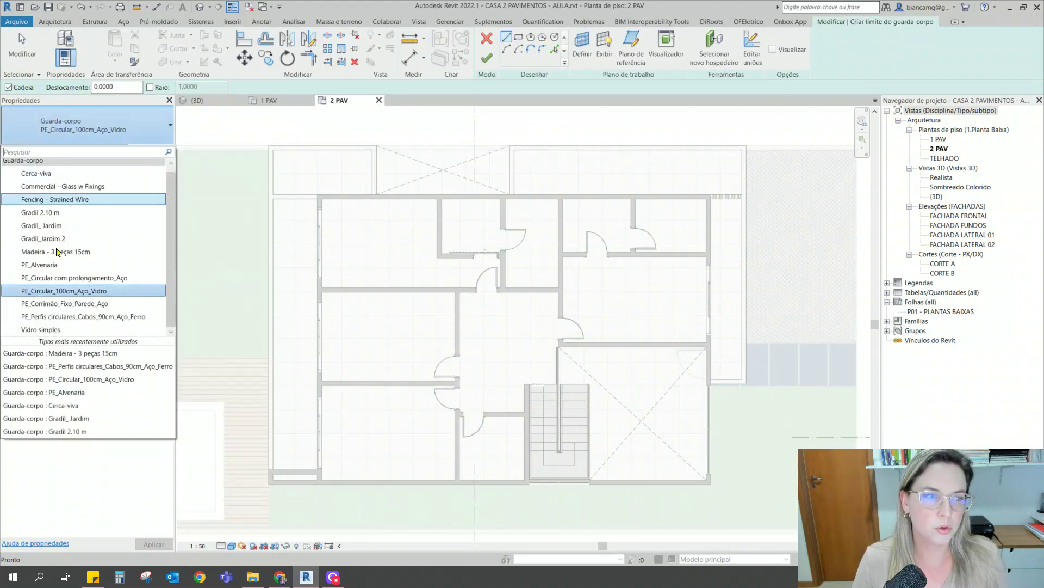
{"action": "left_click", "coordinate": [39, 330]}
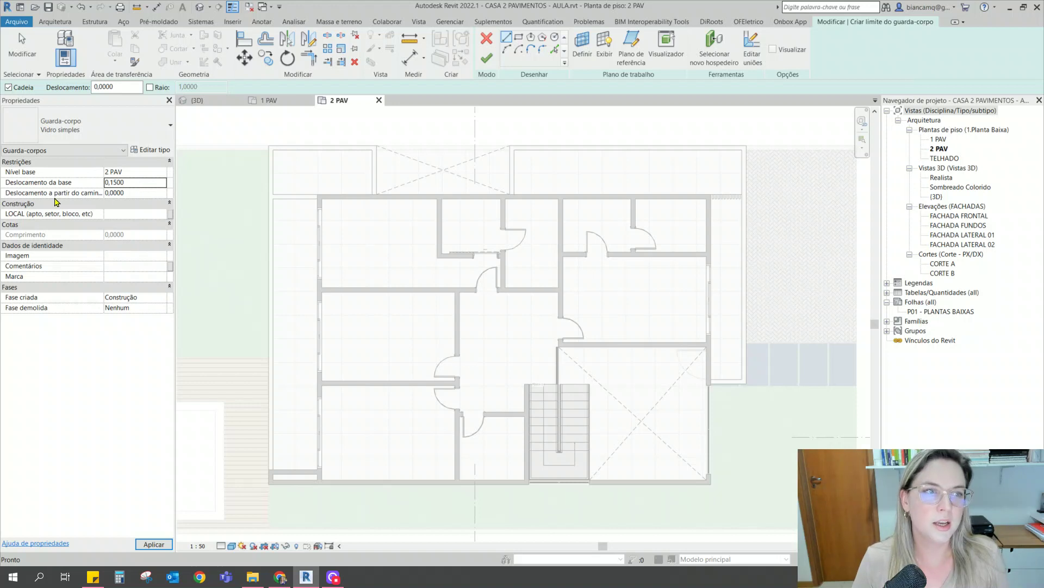
{"action": "left_click_drag", "start_coordinate": [103, 193], "coordinate": [112, 192]}
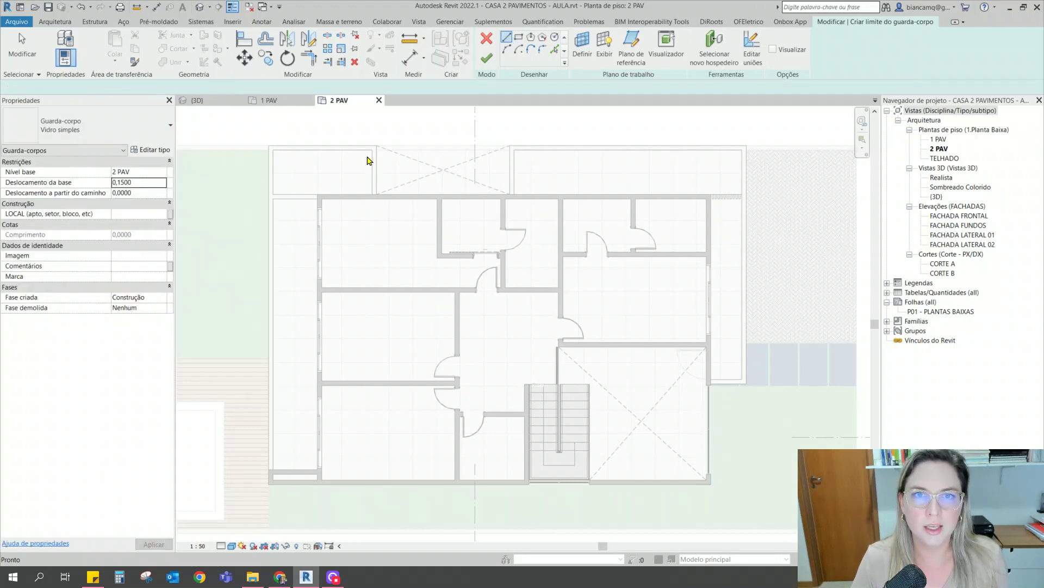
Sketch the railing path along the centre of the balcony's outer low wall to the corner, and 1,57 m across to the house wall
{"action": "scroll", "coordinate": [272, 460], "scroll_direction": "up", "scroll_amount": 6}
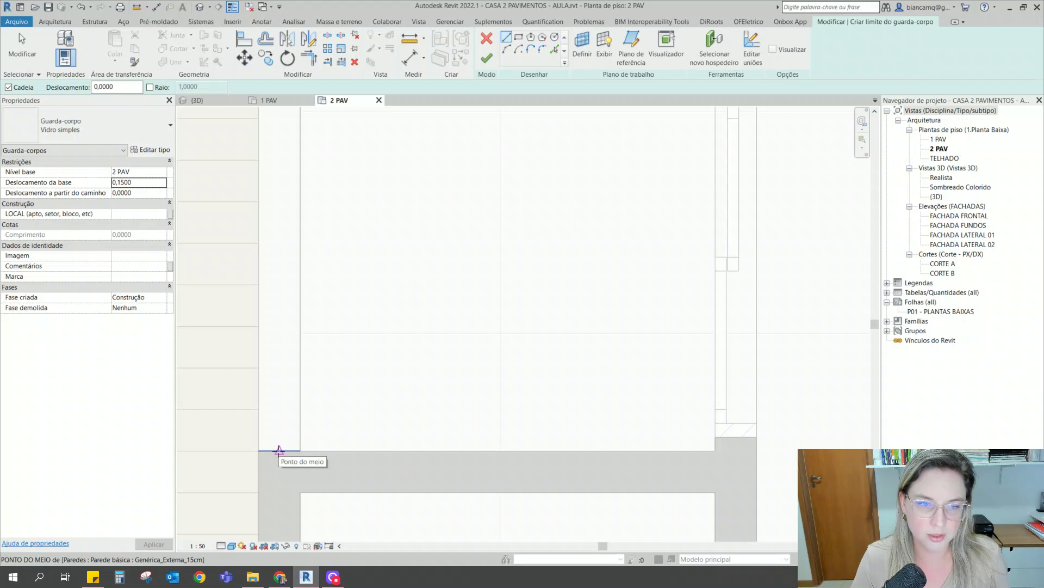
{"action": "left_click", "coordinate": [279, 450]}
{"action": "scroll", "coordinate": [276, 331], "scroll_direction": "down", "scroll_amount": 3}
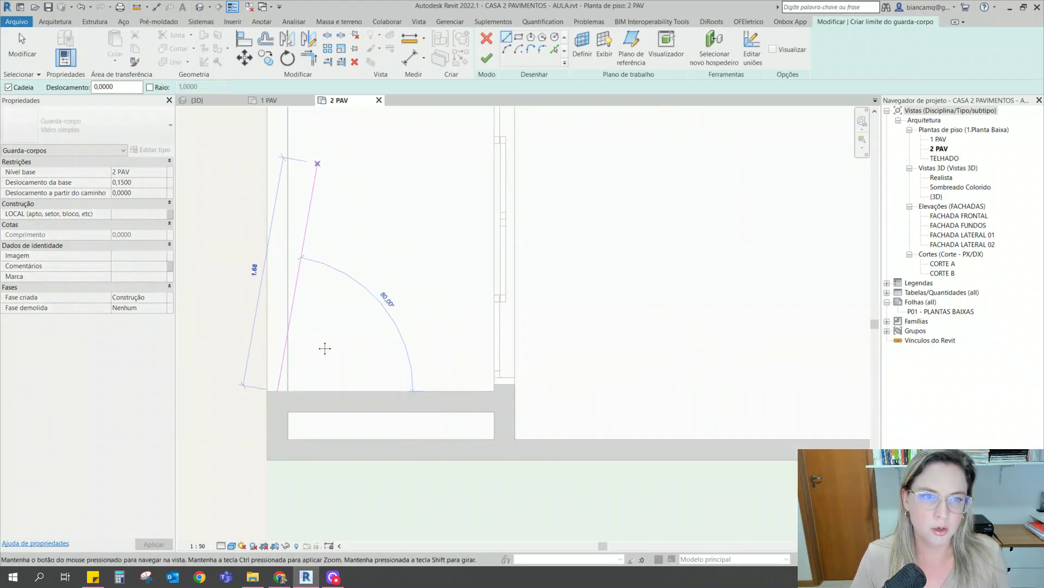
{"action": "scroll", "coordinate": [290, 192], "scroll_direction": "down", "scroll_amount": 3}
{"action": "scroll", "coordinate": [290, 287], "scroll_direction": "up", "scroll_amount": 3}
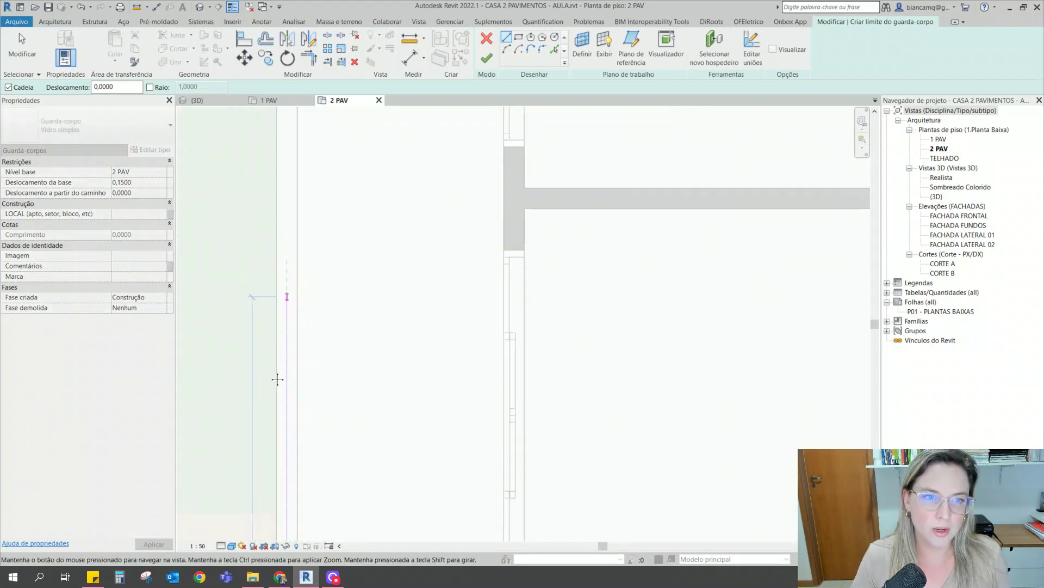
{"action": "scroll", "coordinate": [259, 389], "scroll_direction": "down", "scroll_amount": 3}
{"action": "scroll", "coordinate": [273, 169], "scroll_direction": "up", "scroll_amount": 3}
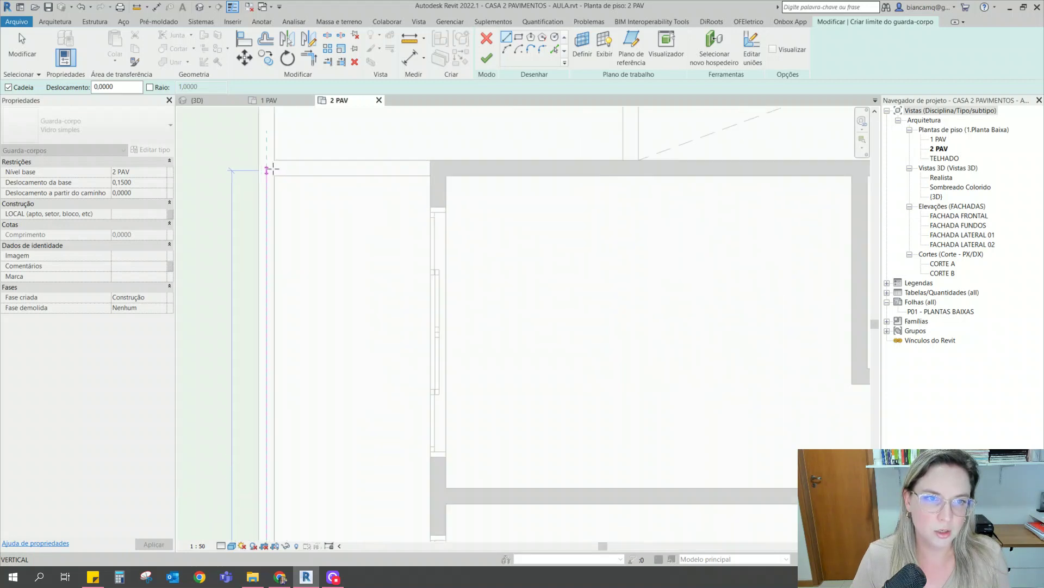
{"action": "scroll", "coordinate": [273, 169], "scroll_direction": "up", "scroll_amount": 2}
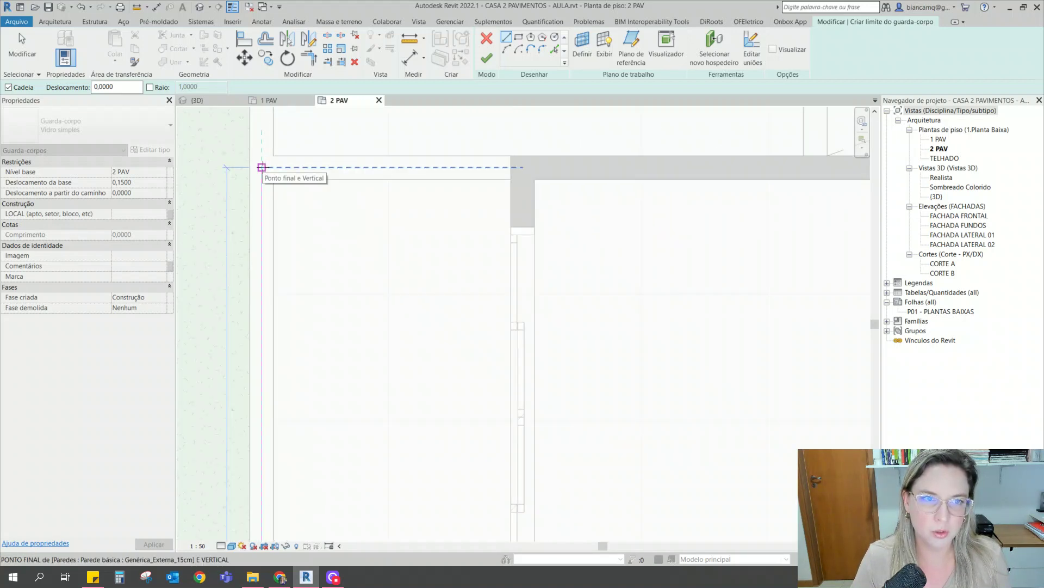
{"action": "left_click", "coordinate": [262, 167]}
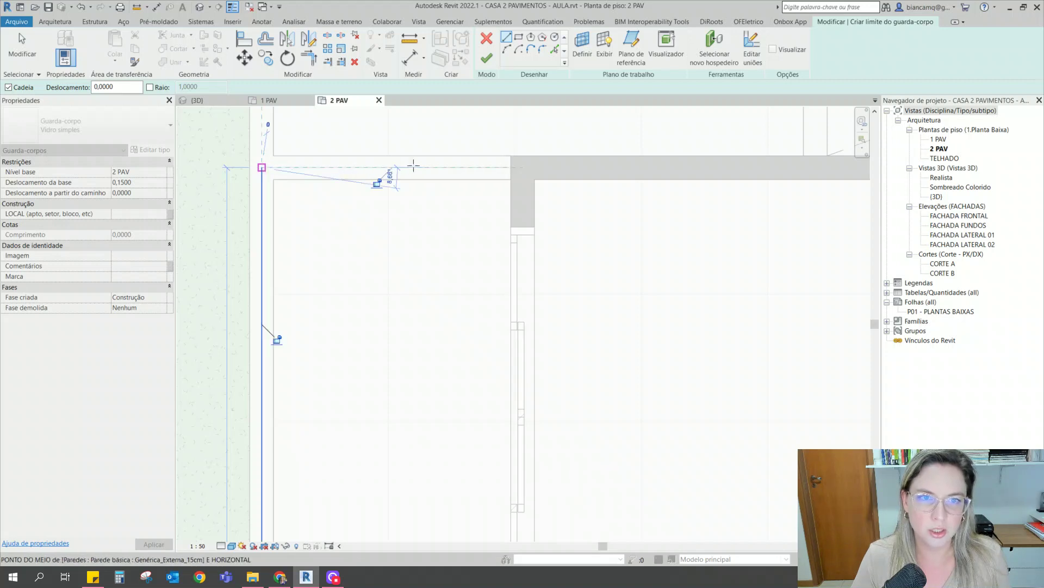
{"action": "left_click", "coordinate": [511, 167]}
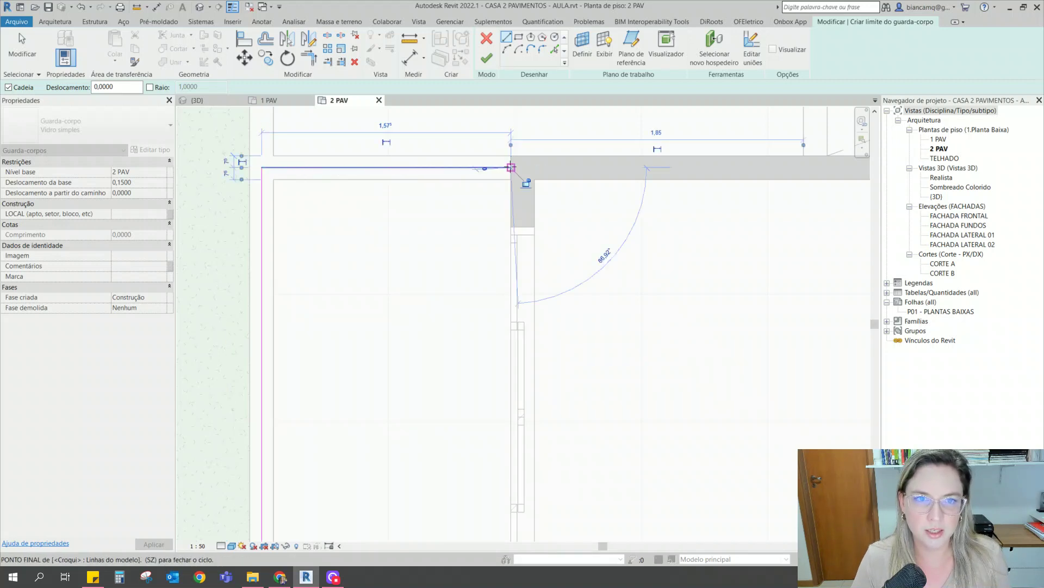
Finish the rear balcony's railing sketch to create the glass railing on its low walls
{"action": "scroll", "coordinate": [513, 165], "scroll_direction": "down", "scroll_amount": 5}
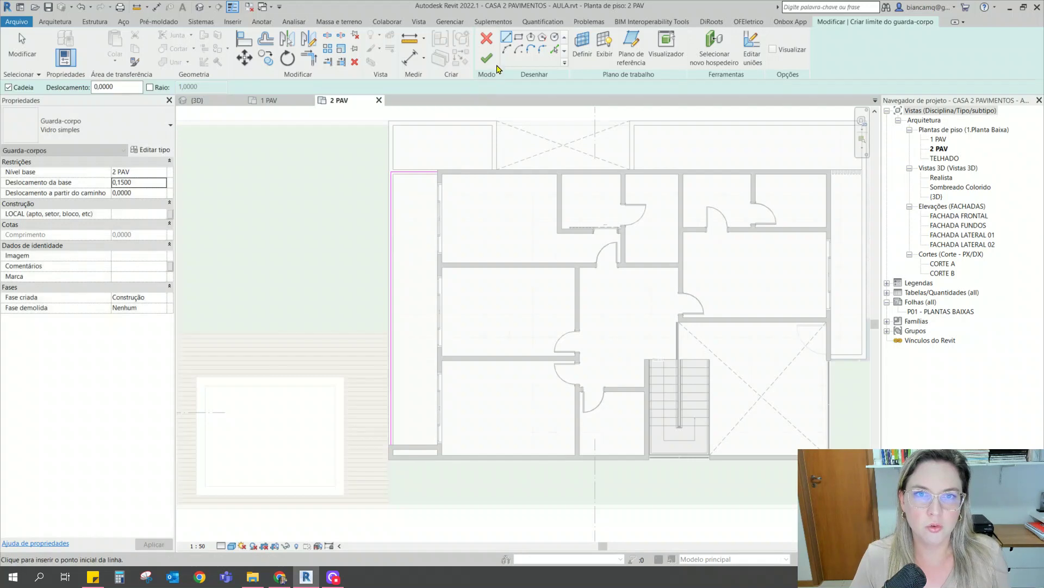
{"action": "scroll", "coordinate": [741, 210], "scroll_direction": "up", "scroll_amount": 2}
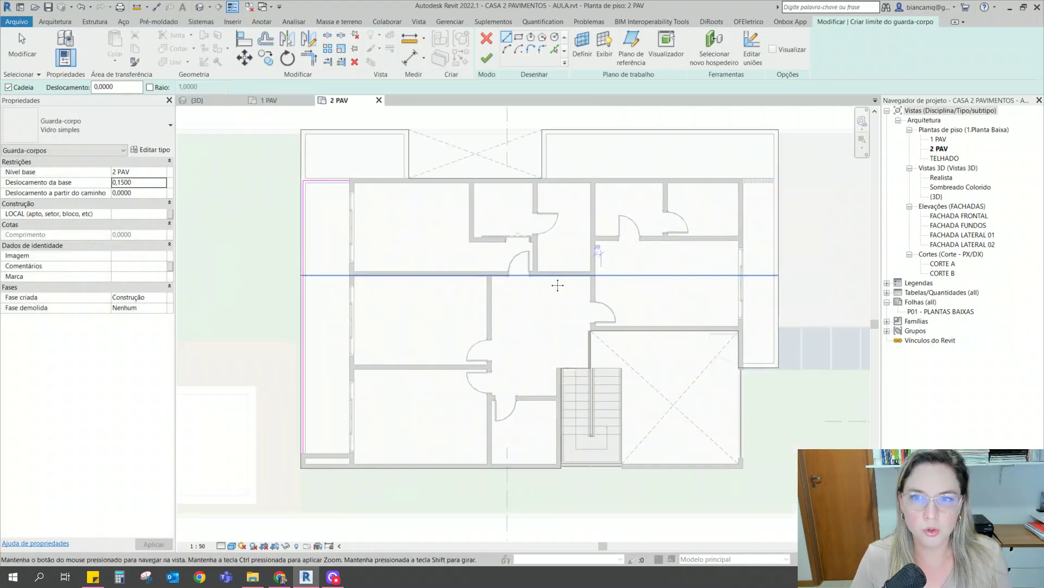
{"action": "scroll", "coordinate": [700, 346], "scroll_direction": "down", "scroll_amount": 2}
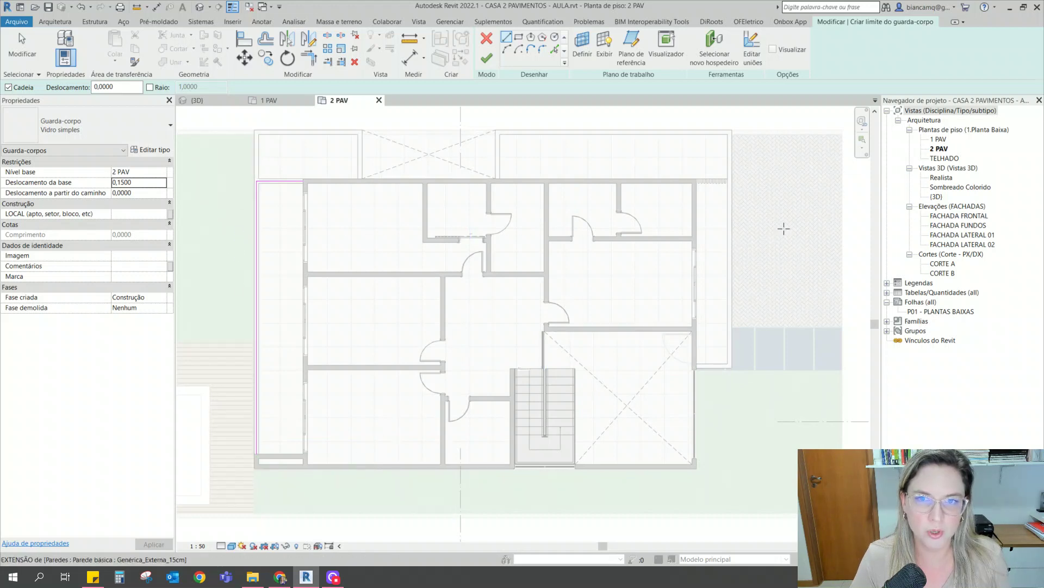
{"action": "left_click", "coordinate": [487, 58]}
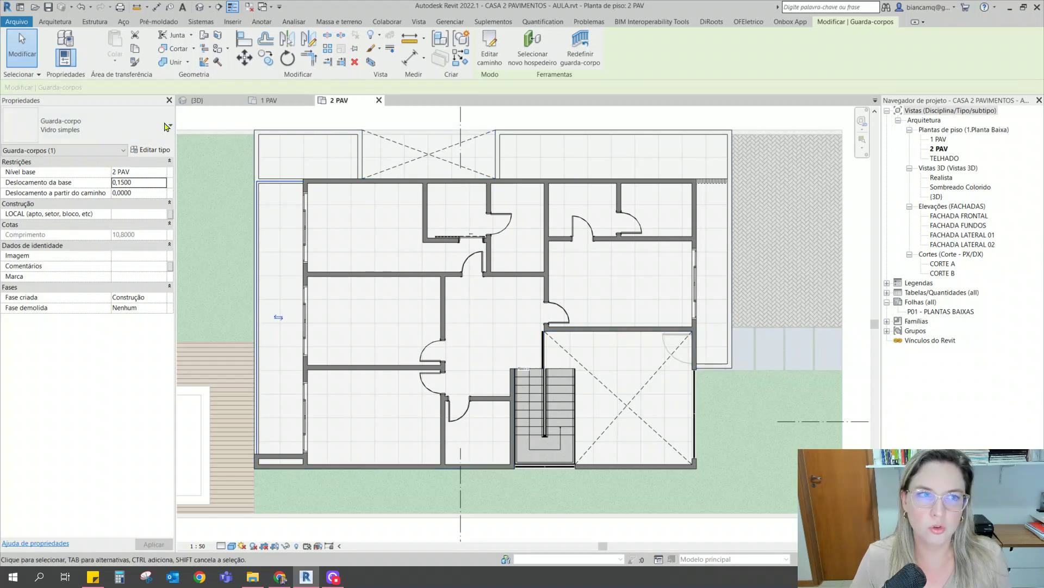
Start another Vidro simples railing with a 0,15 m base offset at the house wall, on the centre of the front balcony's short low wall
{"action": "left_click", "coordinate": [55, 21]}
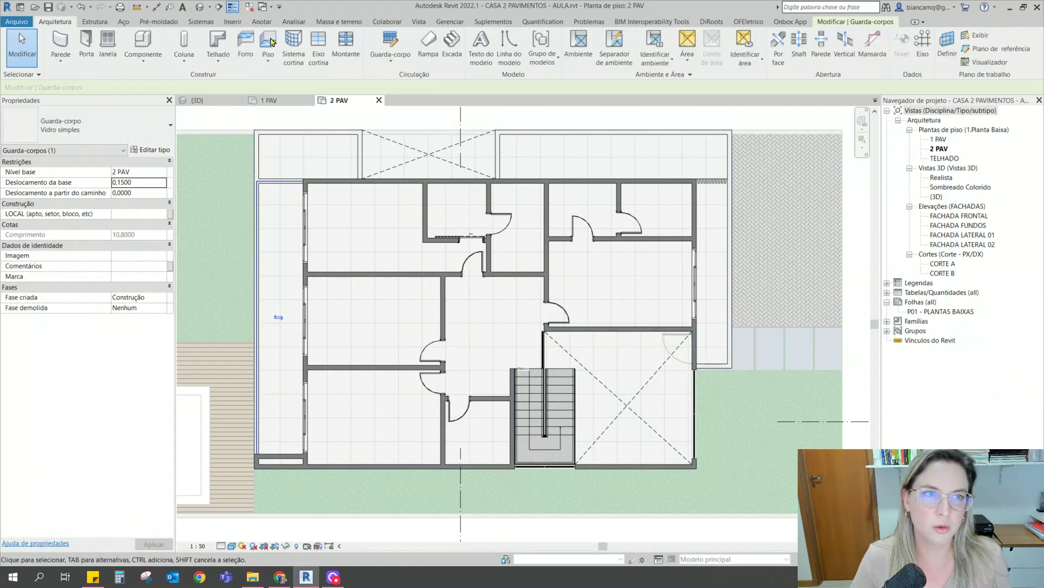
{"action": "left_click", "coordinate": [390, 41]}
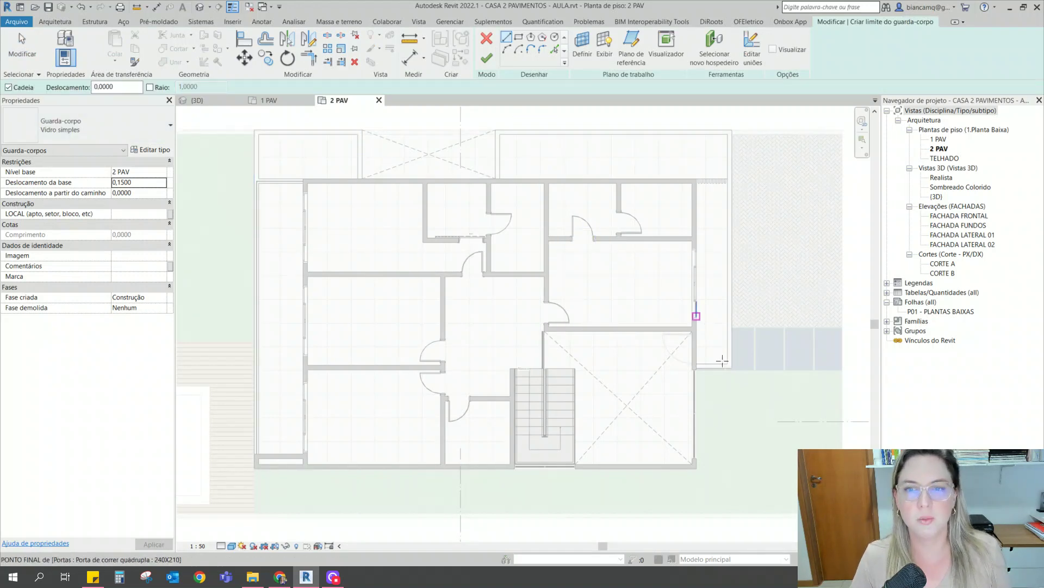
{"action": "scroll", "coordinate": [729, 376], "scroll_direction": "up", "scroll_amount": 5}
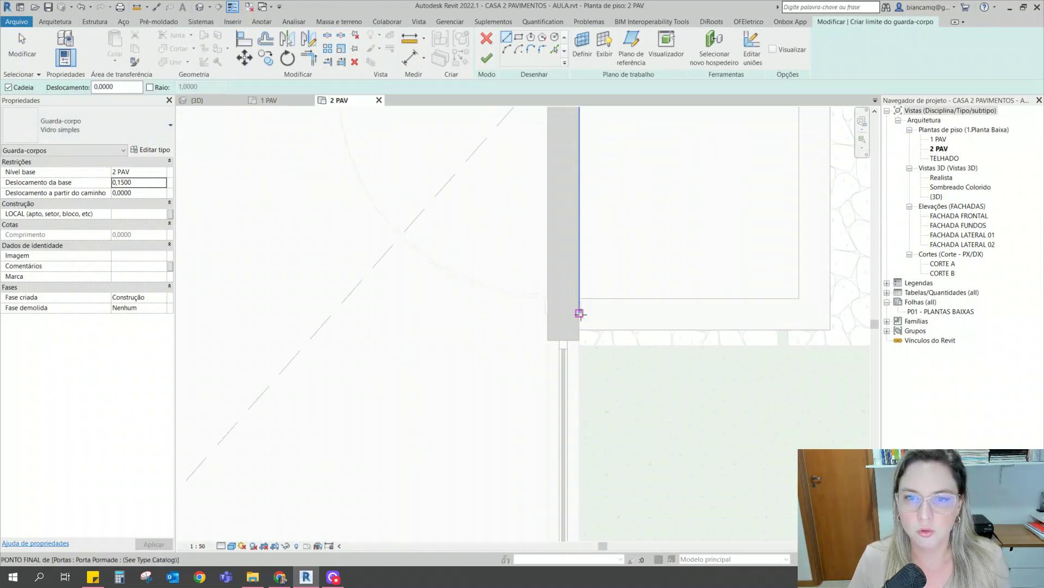
{"action": "left_click", "coordinate": [580, 314]}
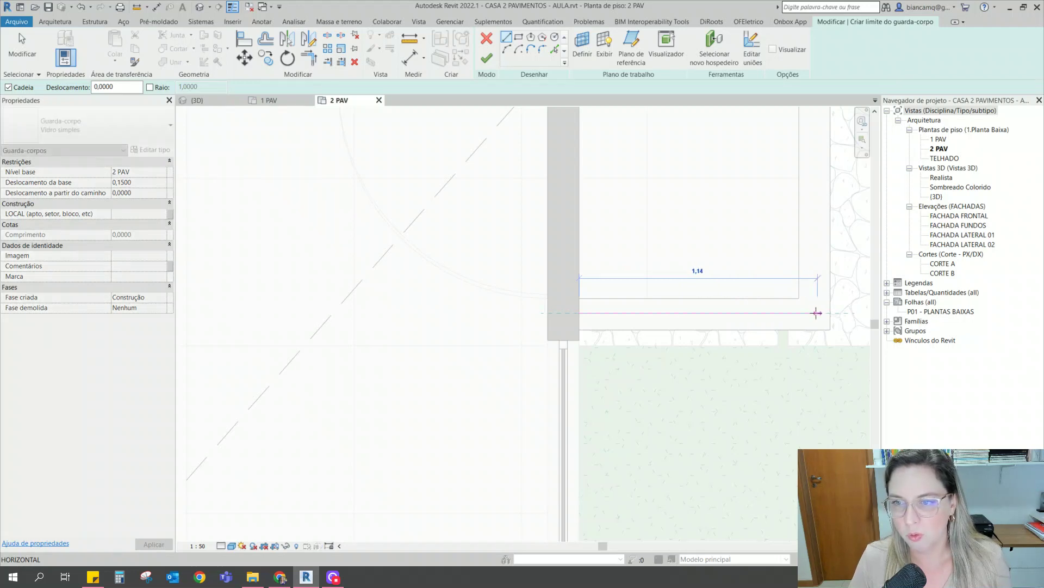
Sketch the railing path along the centre of the front balcony's low walls up to the slab's far outer corner and finish the railing
{"action": "scroll", "coordinate": [813, 314], "scroll_direction": "down", "scroll_amount": 2}
{"action": "scroll", "coordinate": [811, 261], "scroll_direction": "up", "scroll_amount": 3}
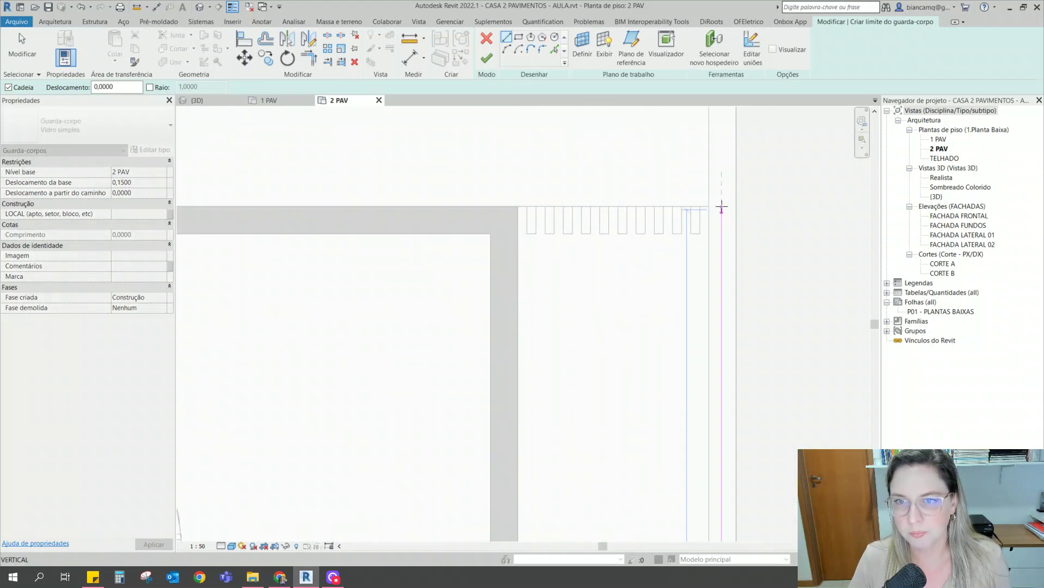
{"action": "scroll", "coordinate": [723, 210], "scroll_direction": "up", "scroll_amount": 2}
{"action": "scroll", "coordinate": [730, 213], "scroll_direction": "down", "scroll_amount": 1}
{"action": "middle_click_drag", "start_coordinate": [730, 214], "coordinate": [698, 259]}
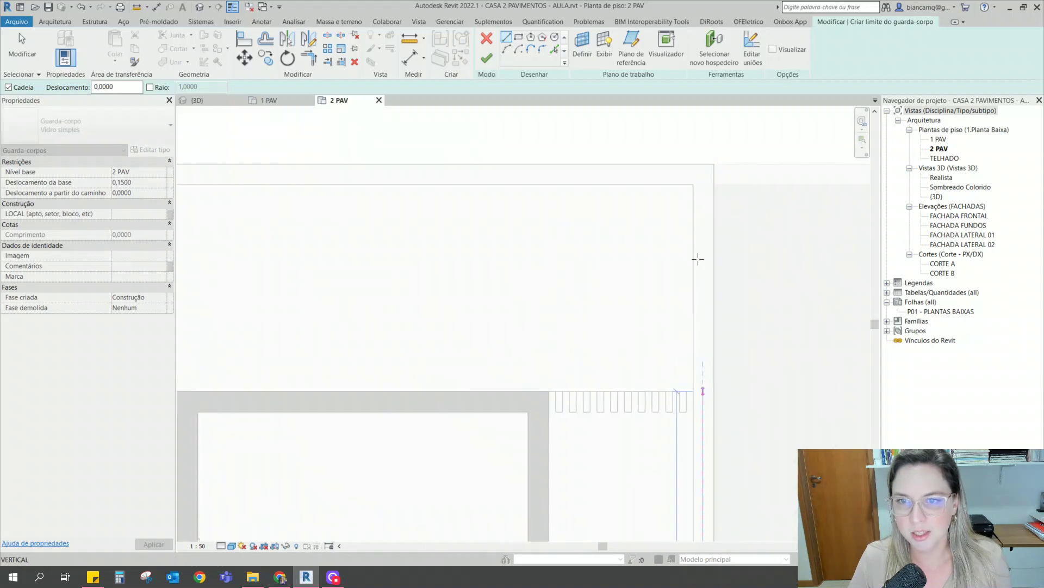
{"action": "left_click", "coordinate": [704, 166]}
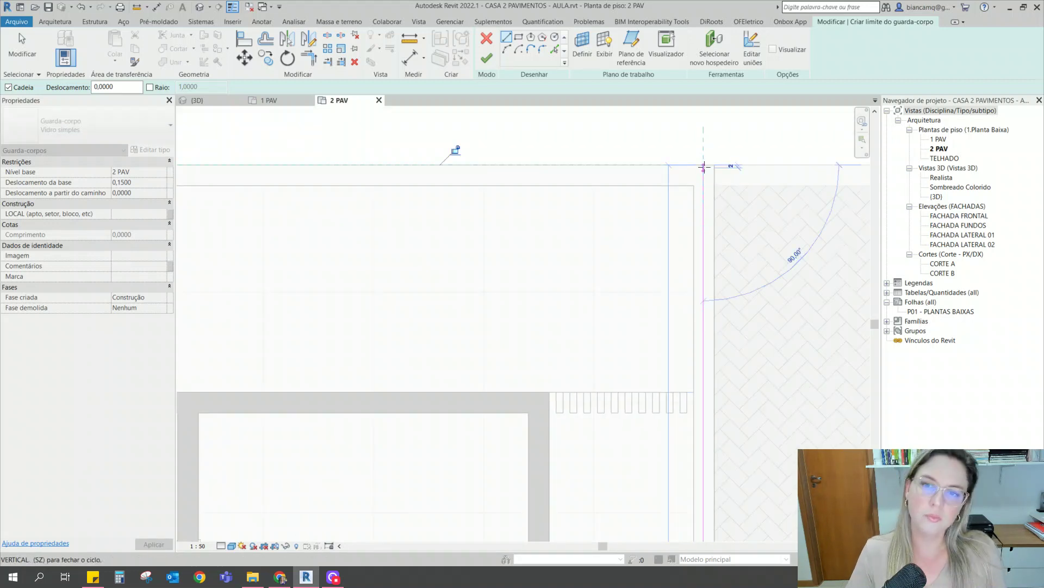
{"action": "scroll", "coordinate": [578, 158], "scroll_direction": "down", "scroll_amount": 3}
{"action": "key", "text": "Escape"}
{"action": "scroll", "coordinate": [592, 296], "scroll_direction": "down", "scroll_amount": 5}
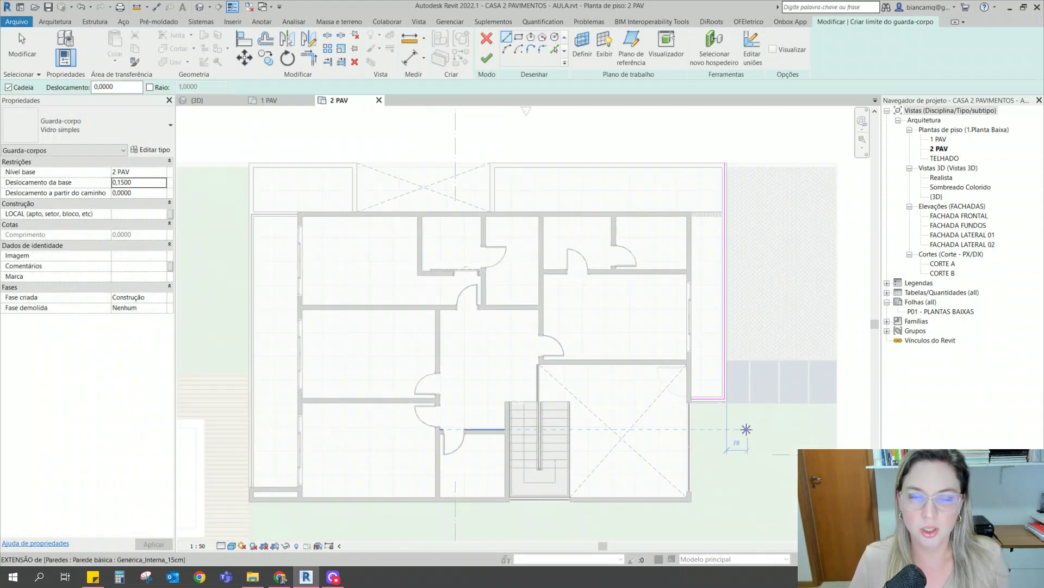
{"action": "scroll", "coordinate": [747, 429], "scroll_direction": "up", "scroll_amount": 1}
{"action": "left_click", "coordinate": [488, 60]}
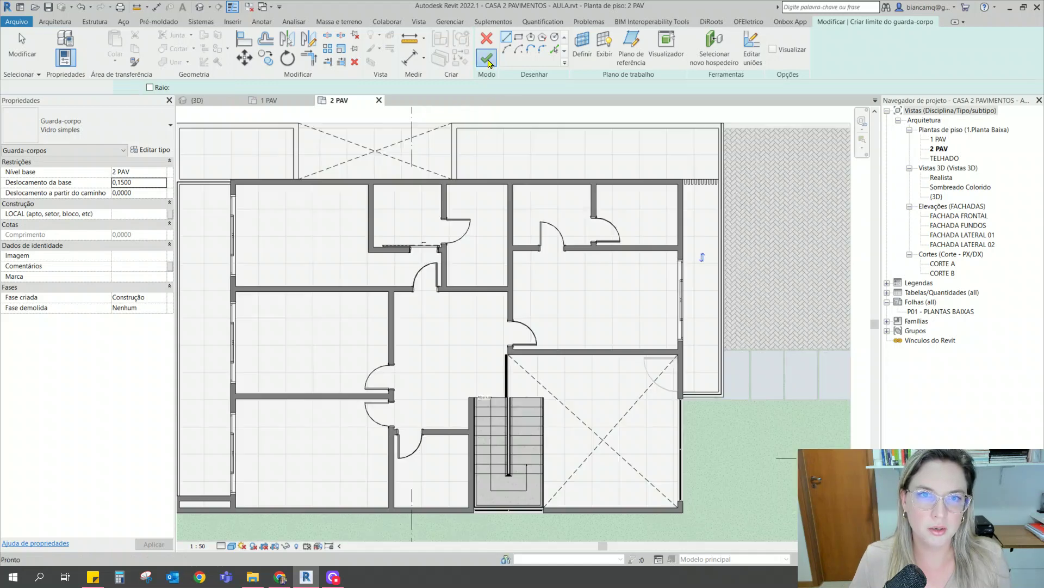
Examine the new glass railings on both balconies in 3D and the staircase in the 2 PAV plan
{"action": "scroll", "coordinate": [637, 166], "scroll_direction": "down", "scroll_amount": 2}
{"action": "left_click", "coordinate": [195, 101]}
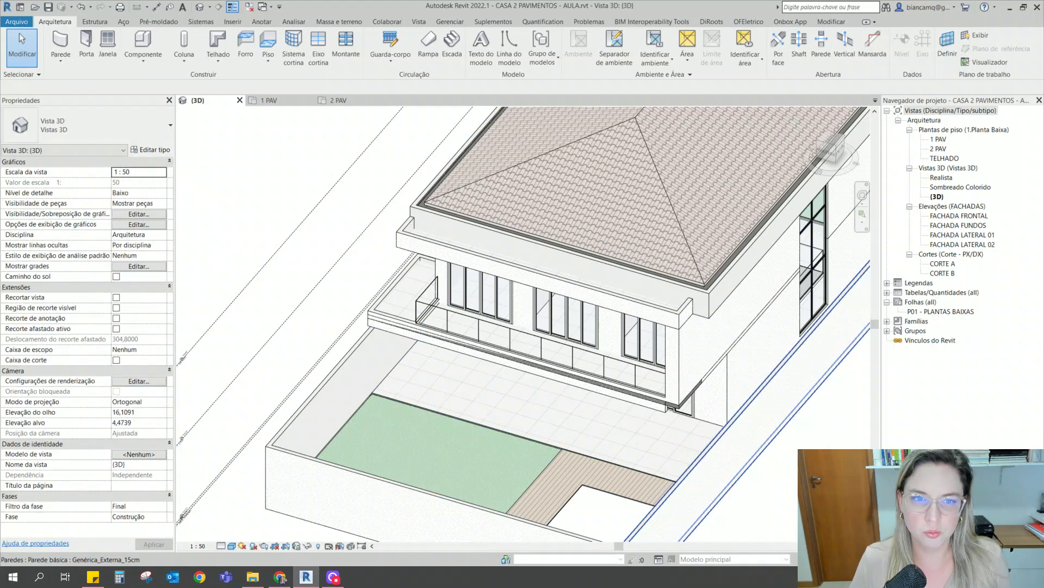
{"action": "scroll", "coordinate": [772, 470], "scroll_direction": "down", "scroll_amount": 5}
{"action": "middle_click_drag", "start_coordinate": [771, 470], "coordinate": [599, 332], "text": "shift"}
{"action": "scroll", "coordinate": [643, 327], "scroll_direction": "up", "scroll_amount": 2}
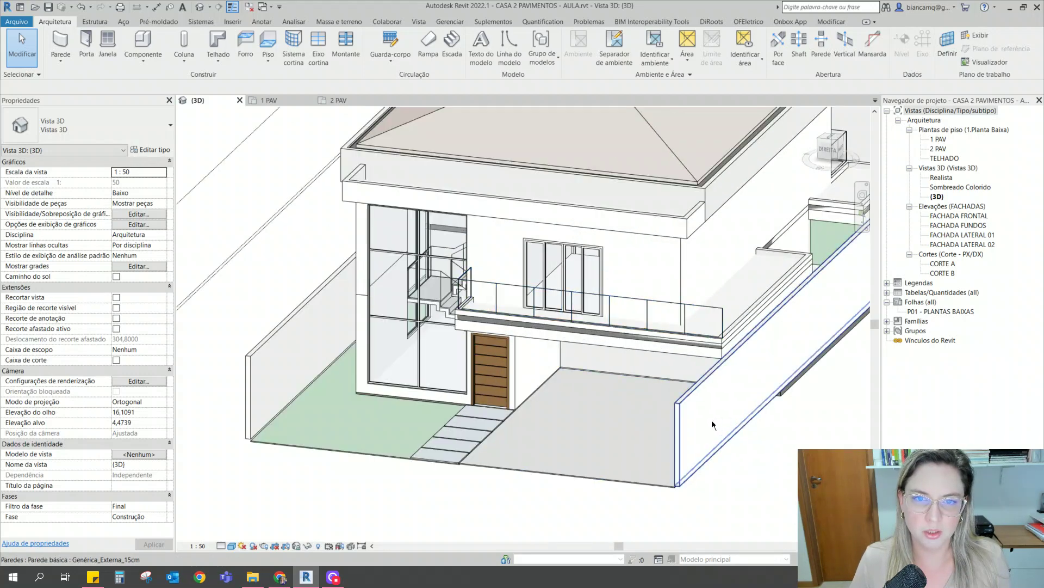
{"action": "middle_click_drag", "start_coordinate": [713, 424], "coordinate": [735, 428], "text": "shift"}
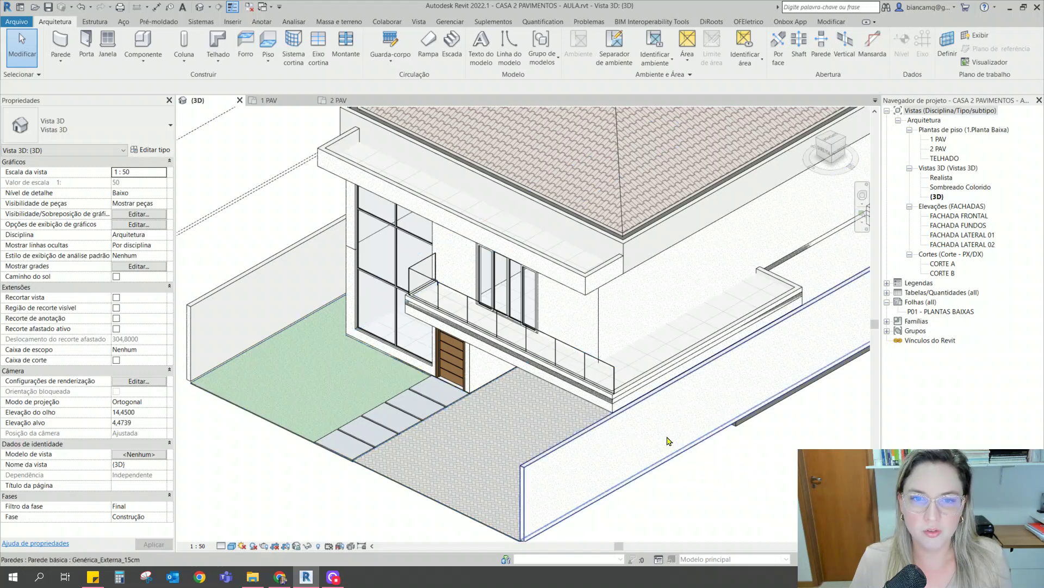
{"action": "left_click", "coordinate": [335, 101]}
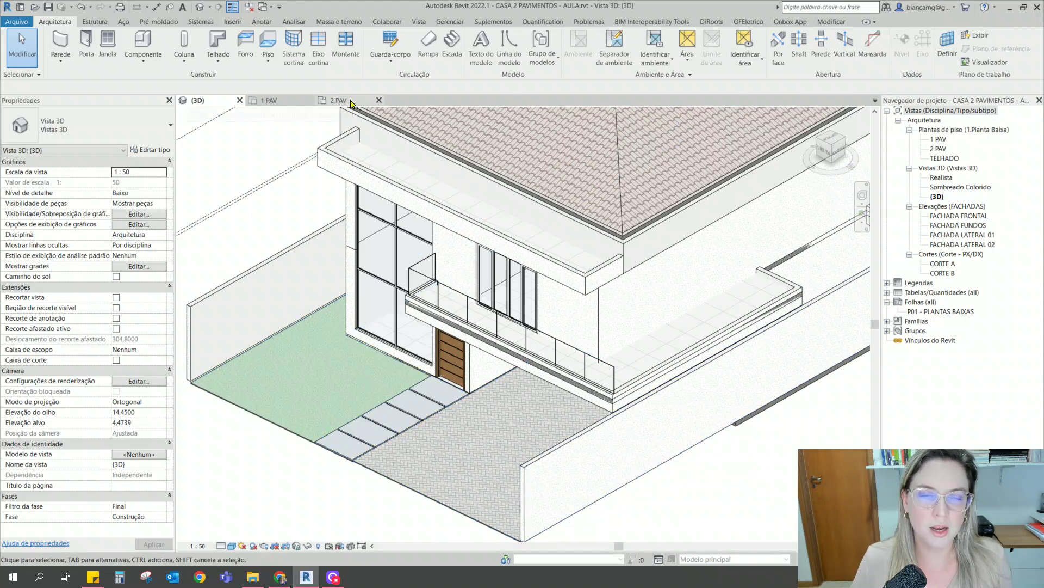
{"action": "scroll", "coordinate": [577, 345], "scroll_direction": "up", "scroll_amount": 6}
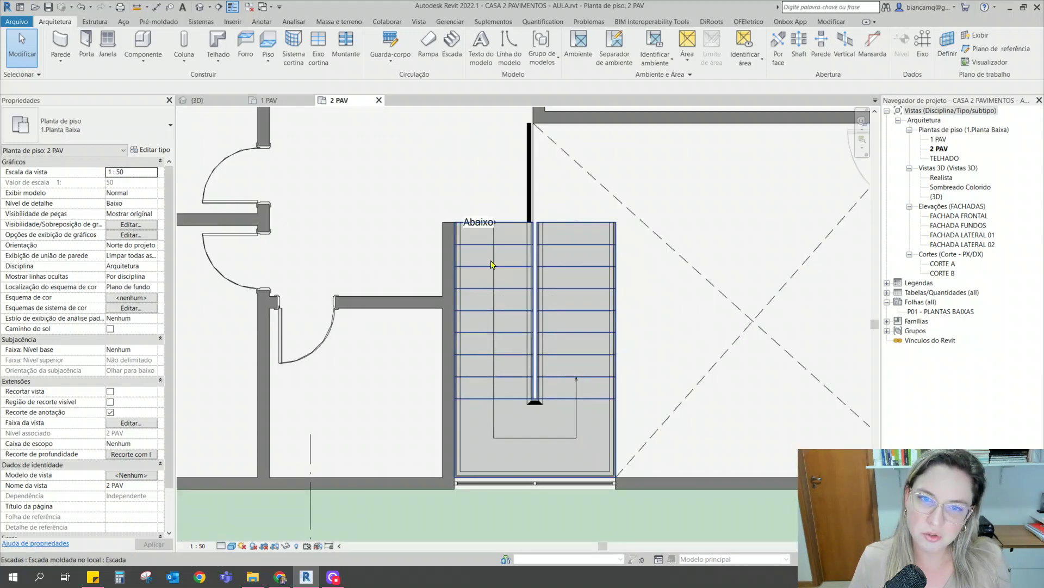
{"action": "scroll", "coordinate": [540, 281], "scroll_direction": "up", "scroll_amount": 2}
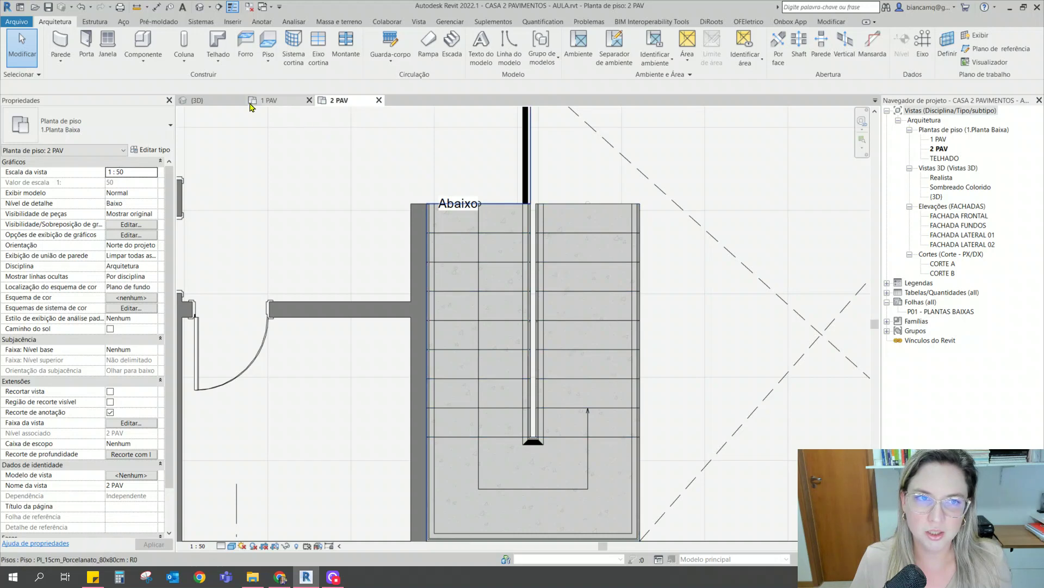
Enable the 3D view's section box and pull its front face back into the house to expose the staircase
{"action": "left_click", "coordinate": [207, 102]}
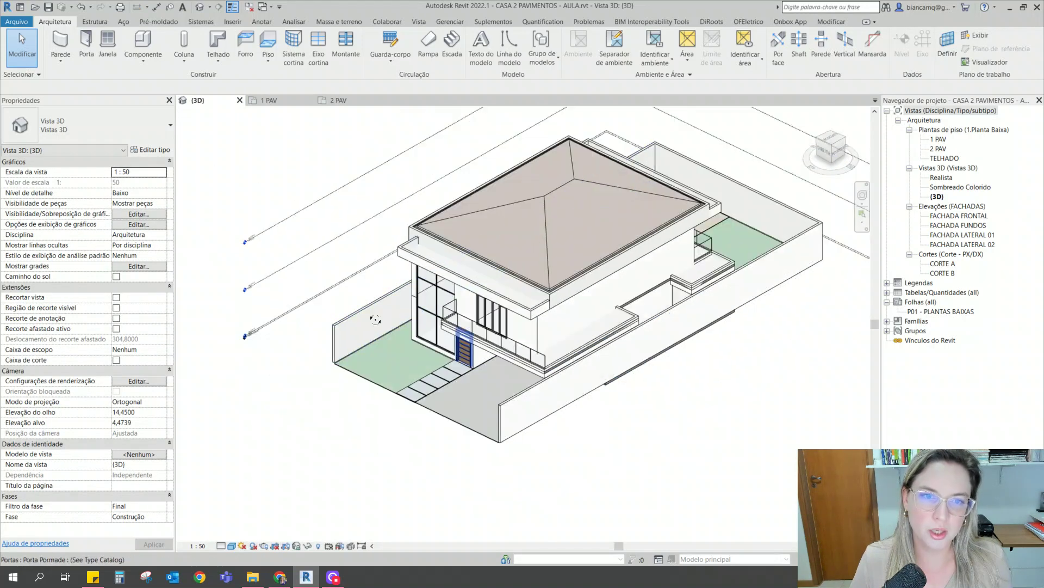
{"action": "middle_click_drag", "start_coordinate": [375, 320], "coordinate": [337, 245], "text": "shift"}
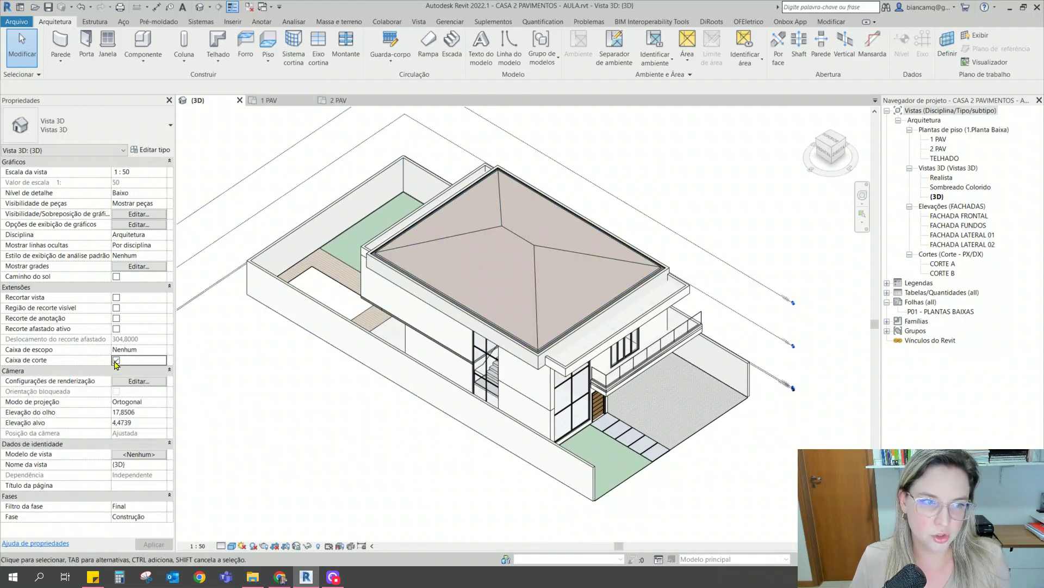
{"action": "left_click", "coordinate": [699, 497]}
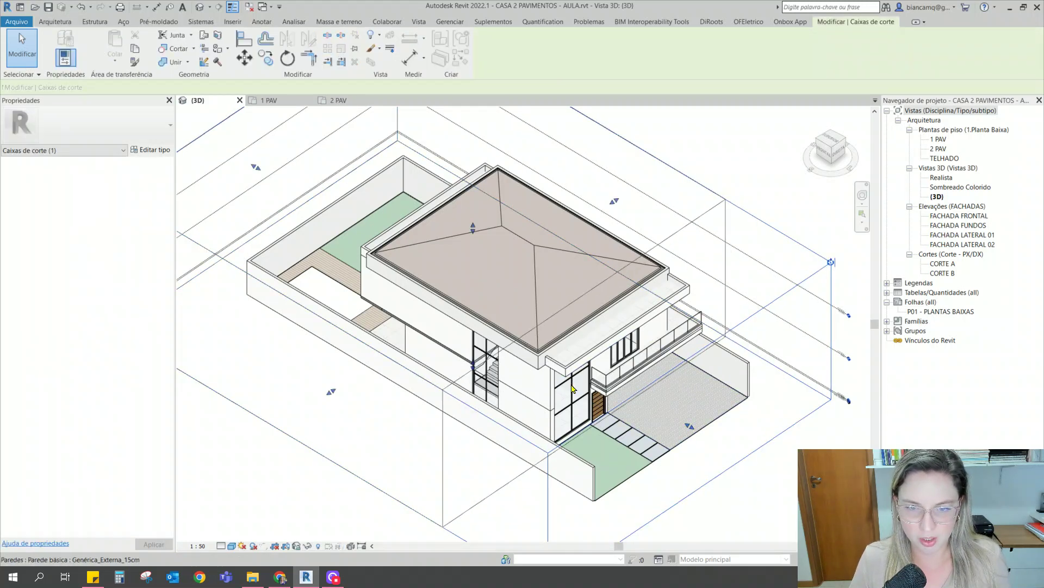
{"action": "left_click_drag", "start_coordinate": [572, 384], "coordinate": [523, 348]}
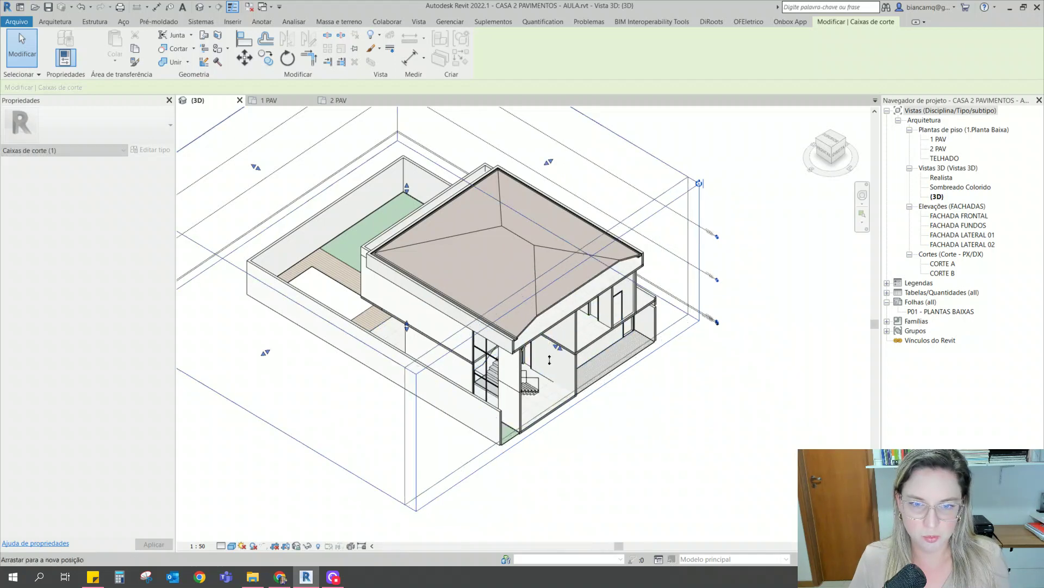
{"action": "left_click", "coordinate": [579, 470]}
Select the staircase's inner and outer glass railings, set their offset from the path to 0, and check their position in the 2 PAV plan
{"action": "scroll", "coordinate": [539, 380], "scroll_direction": "up", "scroll_amount": 8}
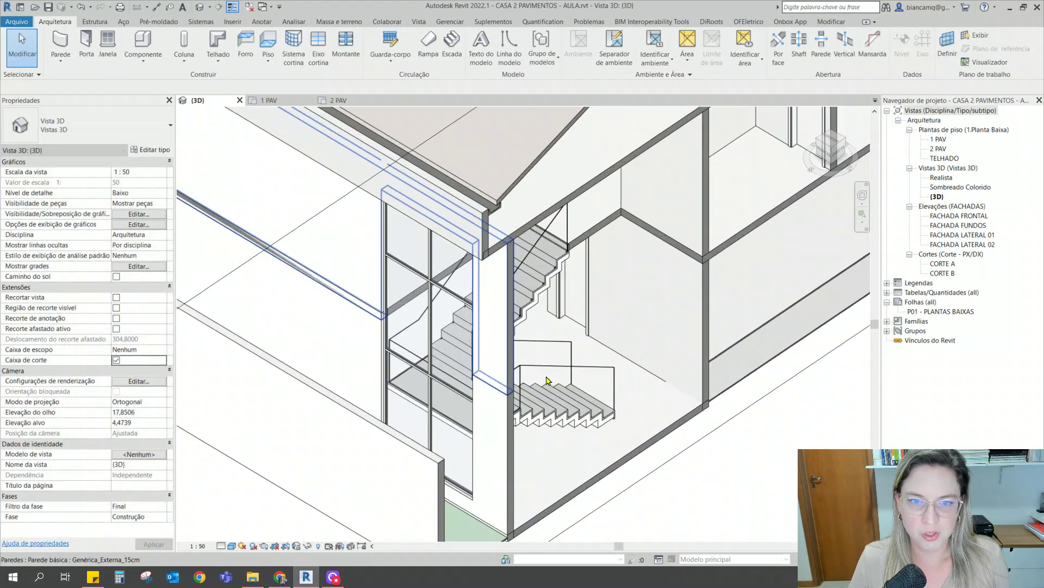
{"action": "middle_click_drag", "start_coordinate": [537, 370], "coordinate": [536, 195], "text": "shift"}
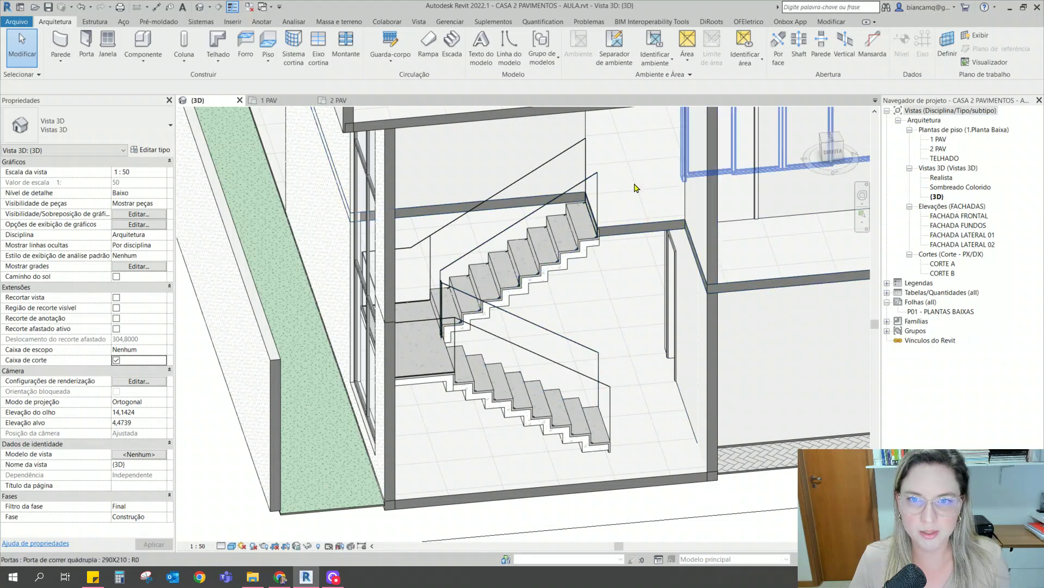
{"action": "left_click", "coordinate": [514, 234]}
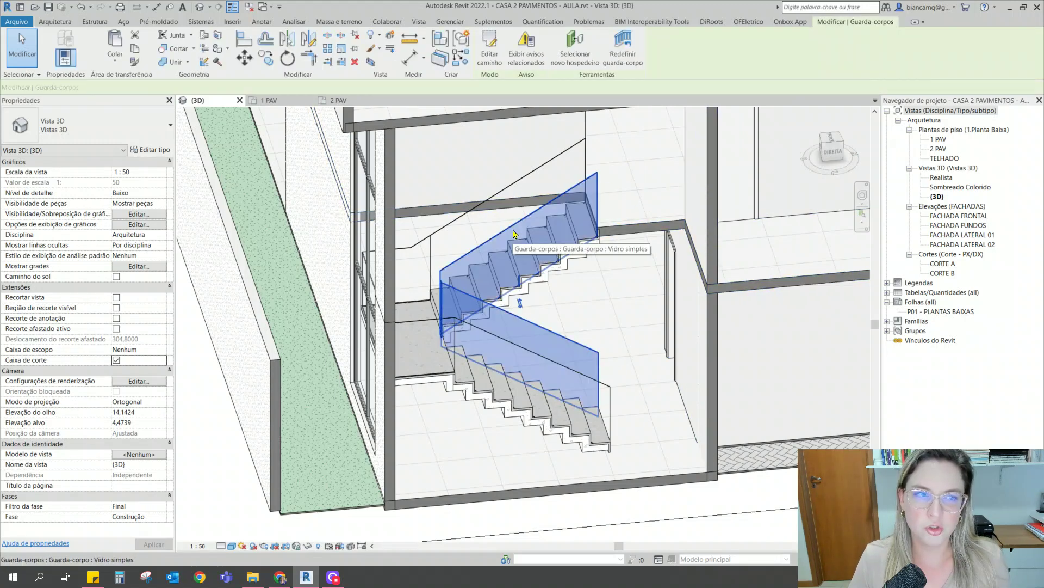
{"action": "left_click", "coordinate": [435, 239], "text": "ctrl"}
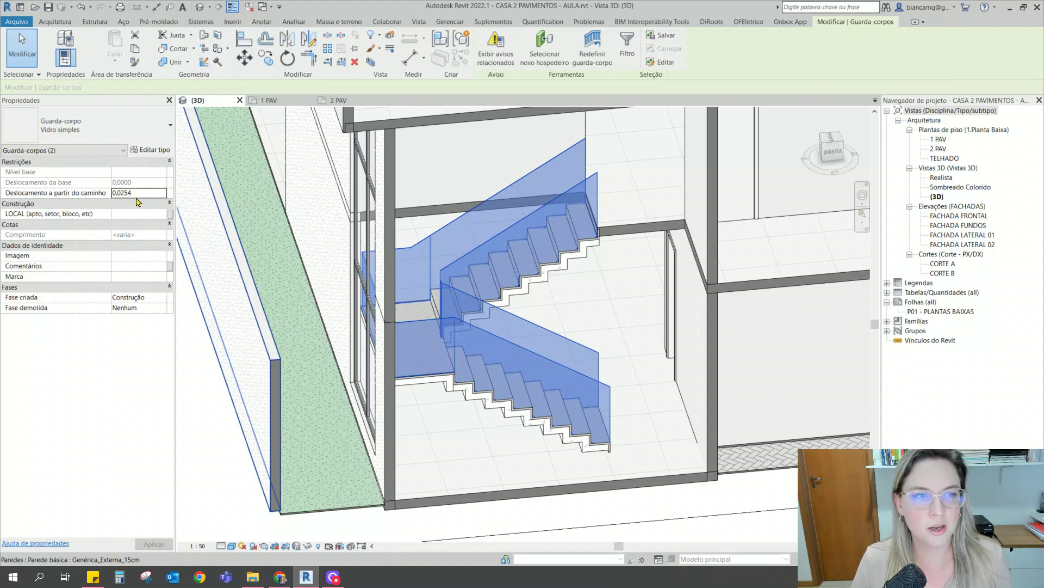
{"action": "left_click", "coordinate": [342, 101]}
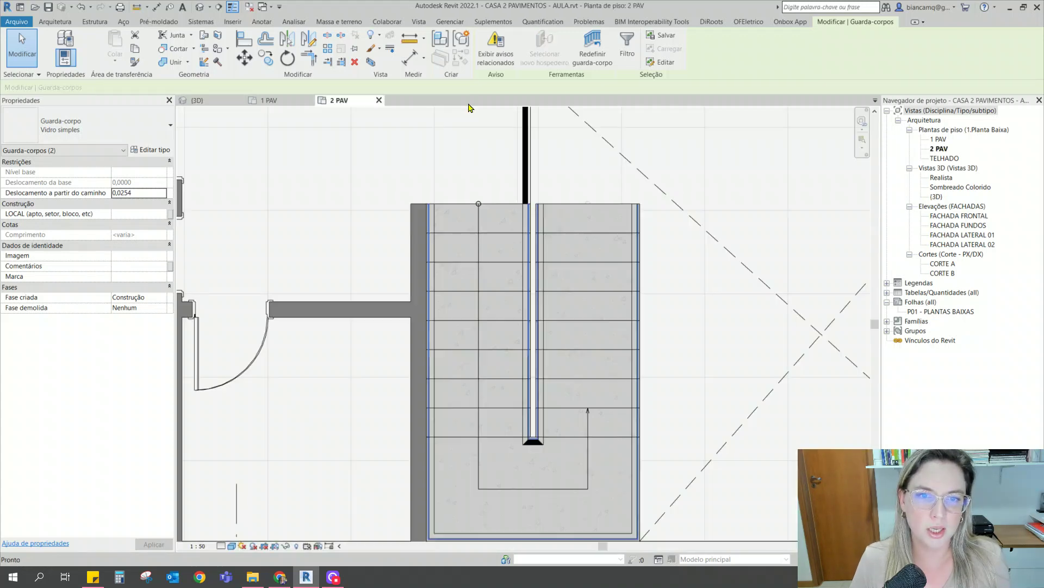
{"action": "scroll", "coordinate": [602, 456], "scroll_direction": "up", "scroll_amount": 5}
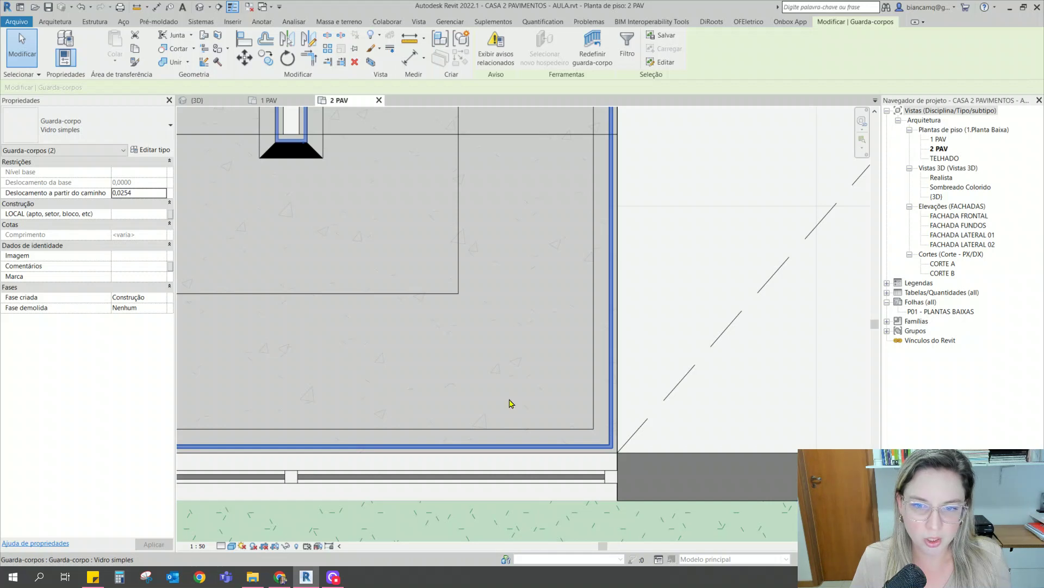
{"action": "scroll", "coordinate": [408, 337], "scroll_direction": "left", "scroll_amount": 5}
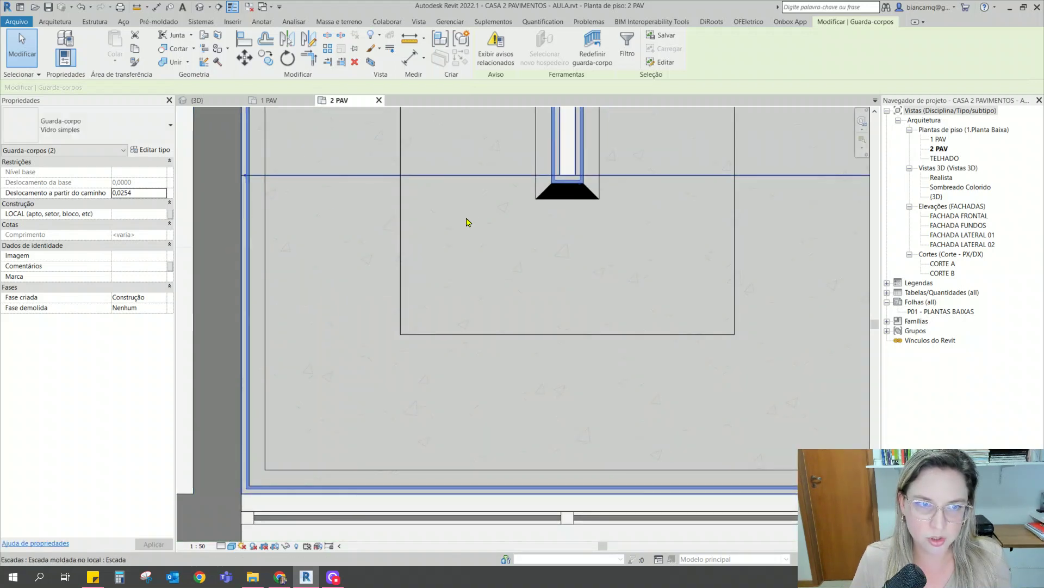
{"action": "scroll", "coordinate": [431, 364], "scroll_direction": "down", "scroll_amount": 3}
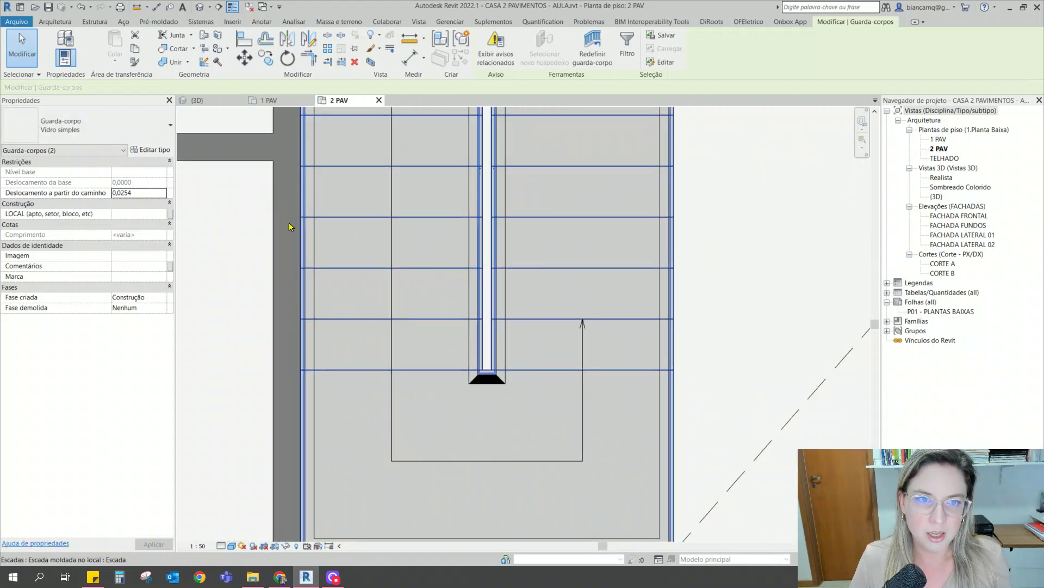
{"action": "double_click", "coordinate": [140, 192]}
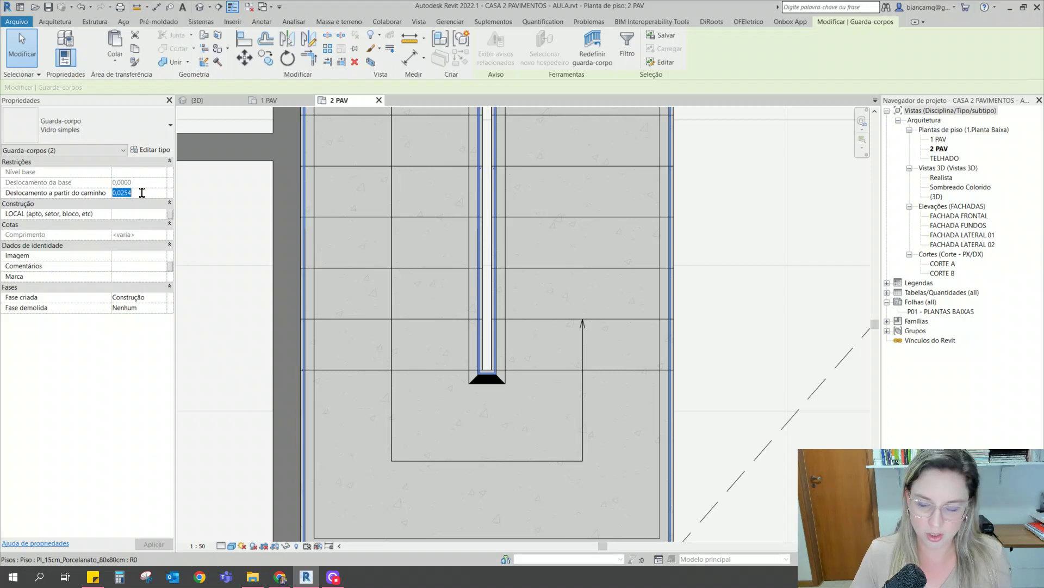
{"action": "type", "text": "0"}
{"action": "key", "text": "Return"}
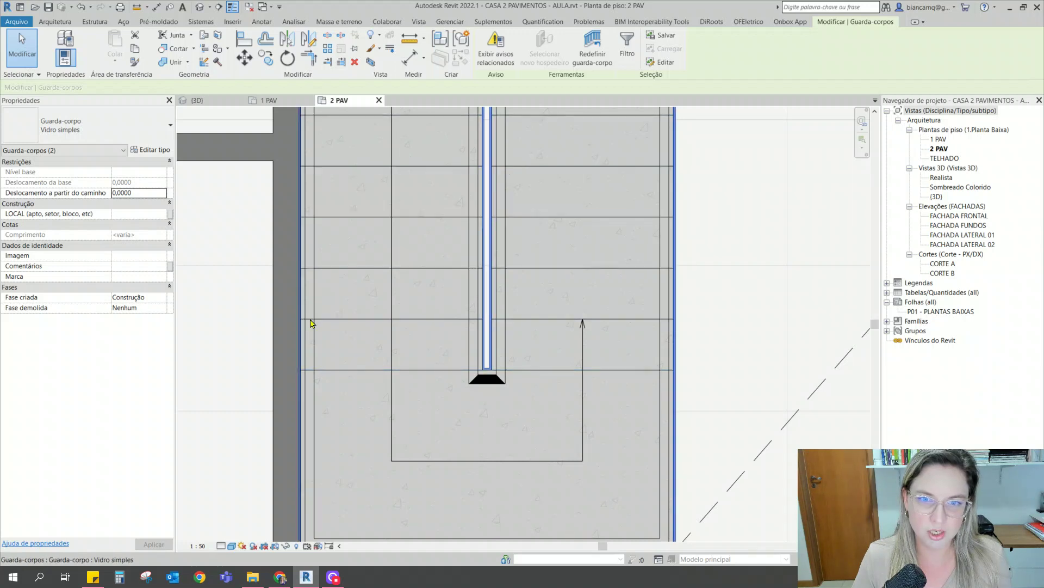
{"action": "scroll", "coordinate": [674, 322], "scroll_direction": "up", "scroll_amount": 5}
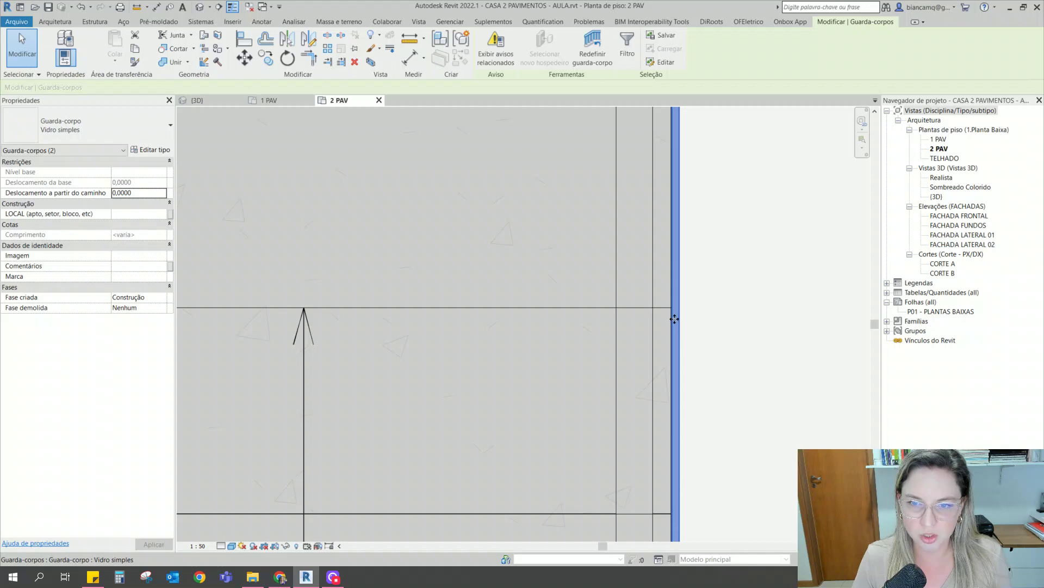
{"action": "scroll", "coordinate": [675, 318], "scroll_direction": "down", "scroll_amount": 4}
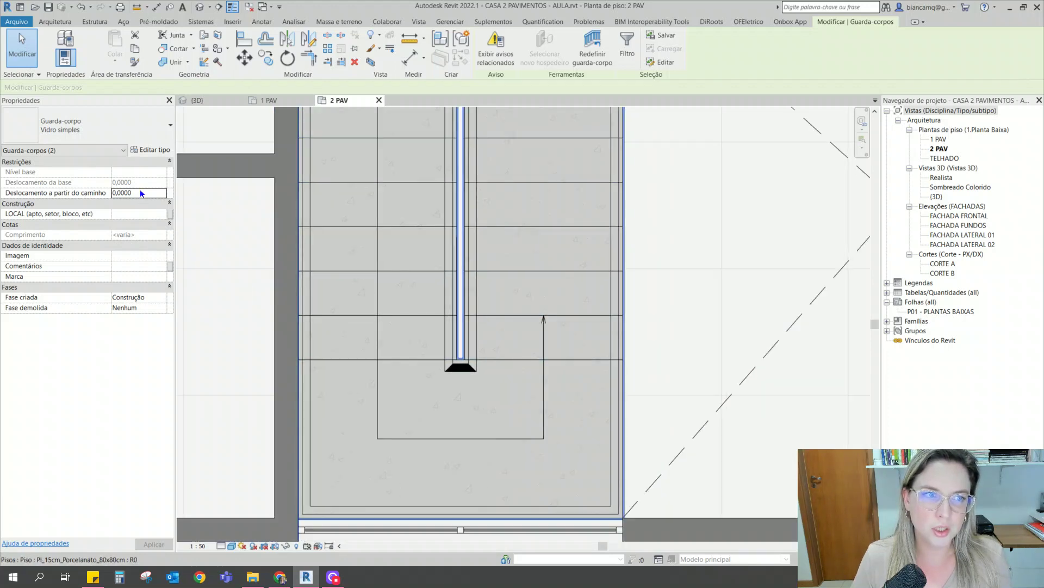
Set the two staircase railings' offset from the path to 0,03, check them in plan, and save the project
{"action": "left_click", "coordinate": [141, 193]}
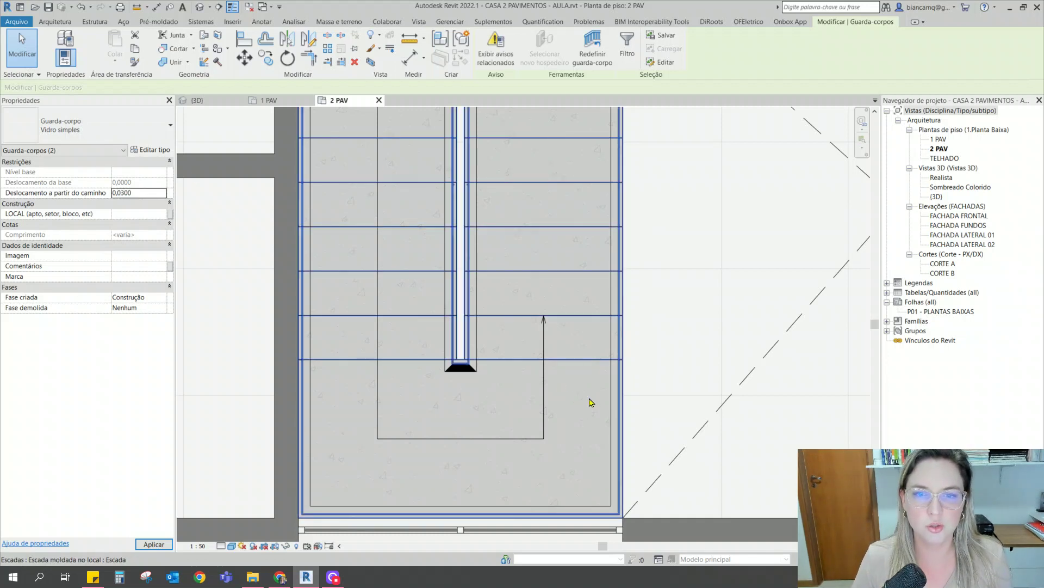
{"action": "scroll", "coordinate": [618, 370], "scroll_direction": "up", "scroll_amount": 5}
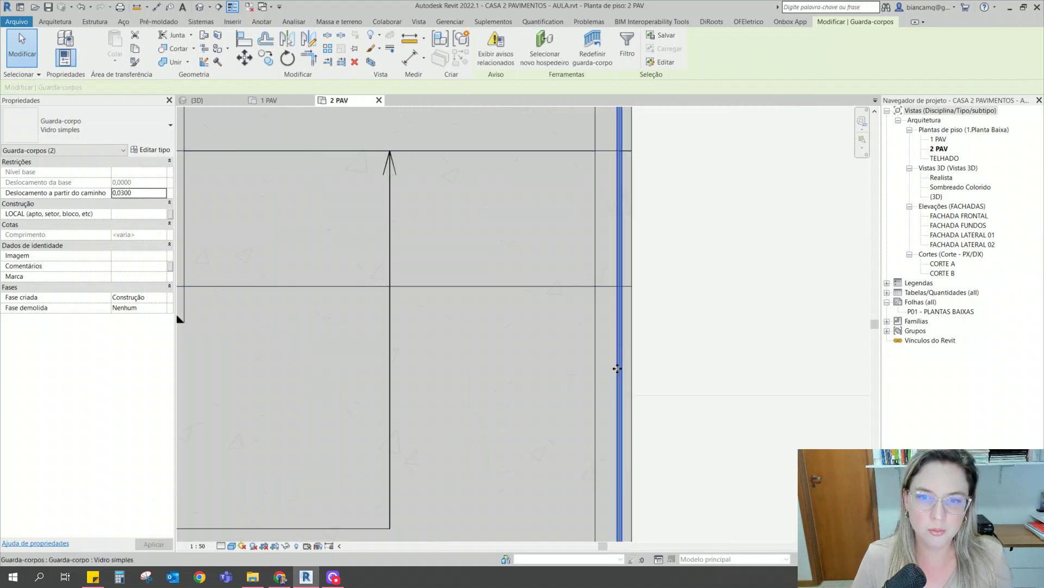
{"action": "scroll", "coordinate": [618, 369], "scroll_direction": "down", "scroll_amount": 5}
{"action": "scroll", "coordinate": [551, 222], "scroll_direction": "up", "scroll_amount": 2}
{"action": "middle_click_drag", "start_coordinate": [552, 257], "coordinate": [526, 318]}
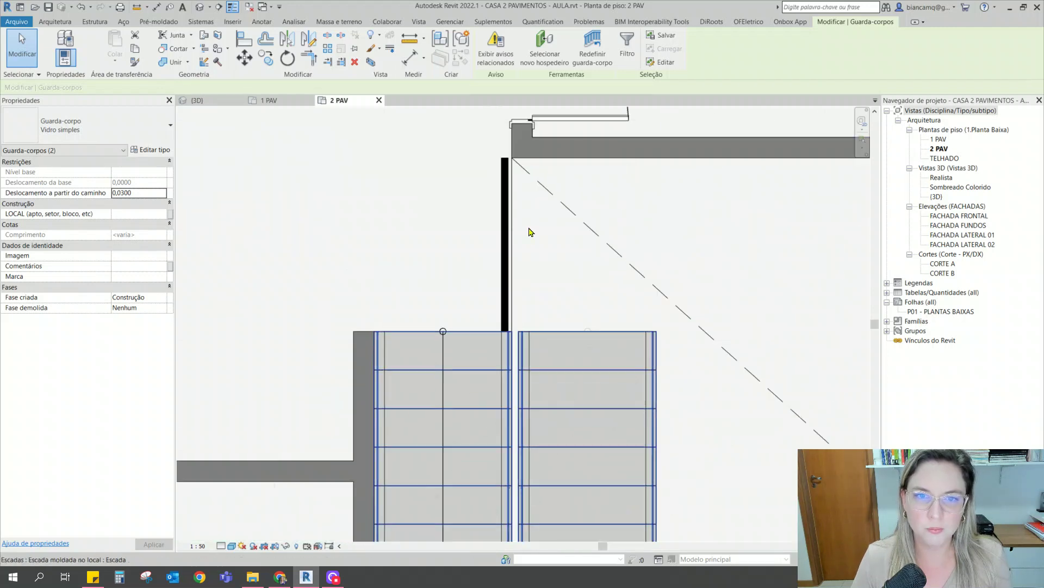
{"action": "key", "text": "Escape"}
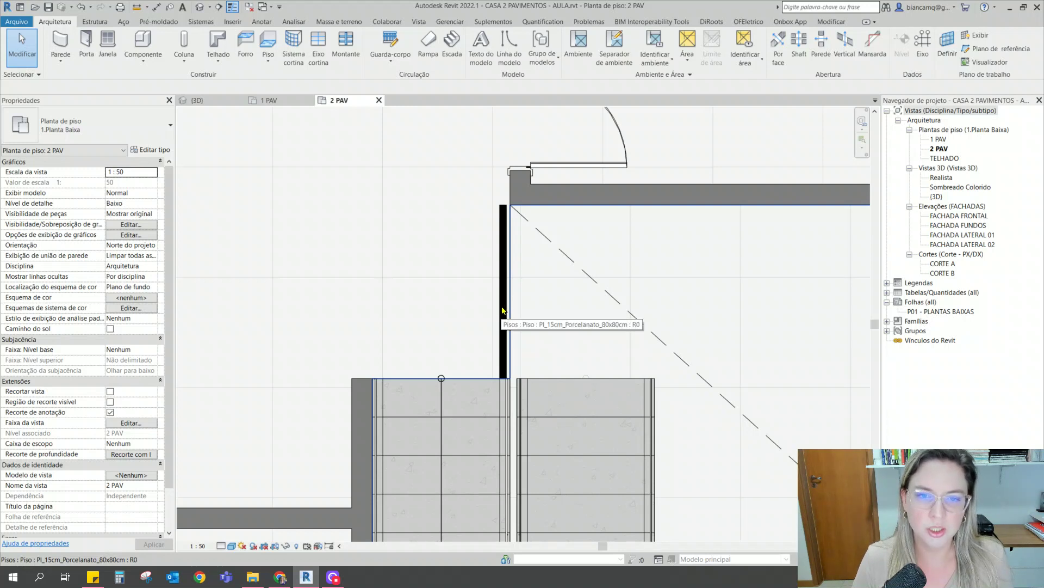
{"action": "scroll", "coordinate": [509, 381], "scroll_direction": "up", "scroll_amount": 3}
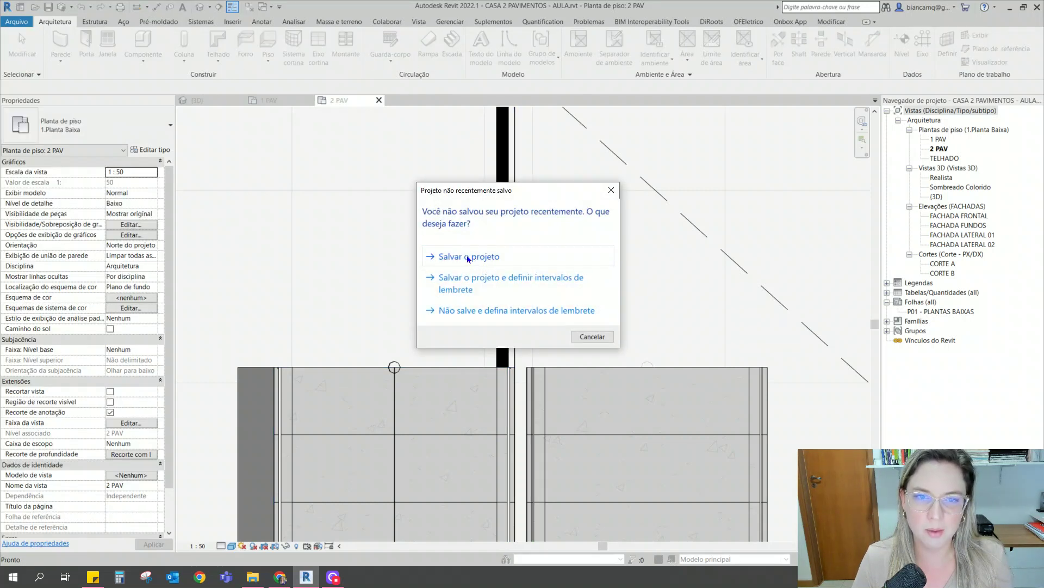
{"action": "left_click", "coordinate": [468, 258]}
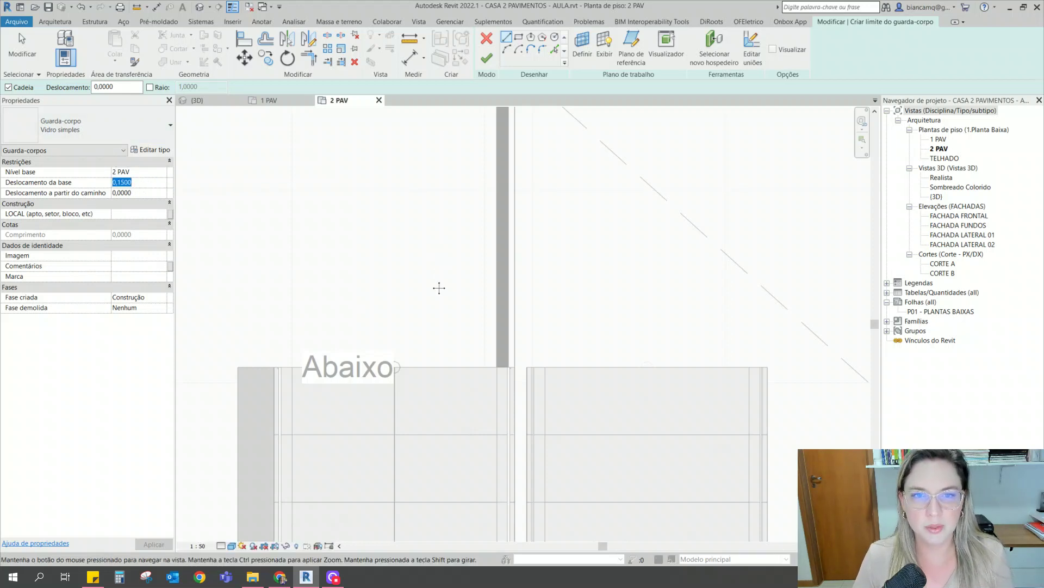
Sketch a glass railing about 1.26 m long with base offset 0 and path offset 0,03 along the slab edge from stair to wall corner, and finish it
{"action": "middle_click_drag", "start_coordinate": [438, 287], "coordinate": [433, 330]}
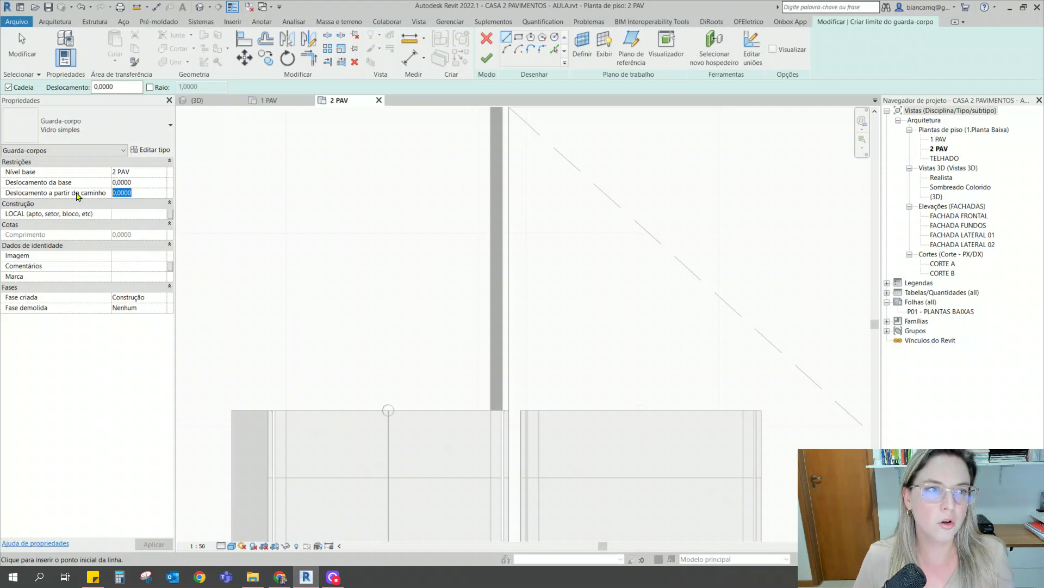
{"action": "type", "text": "0,"}
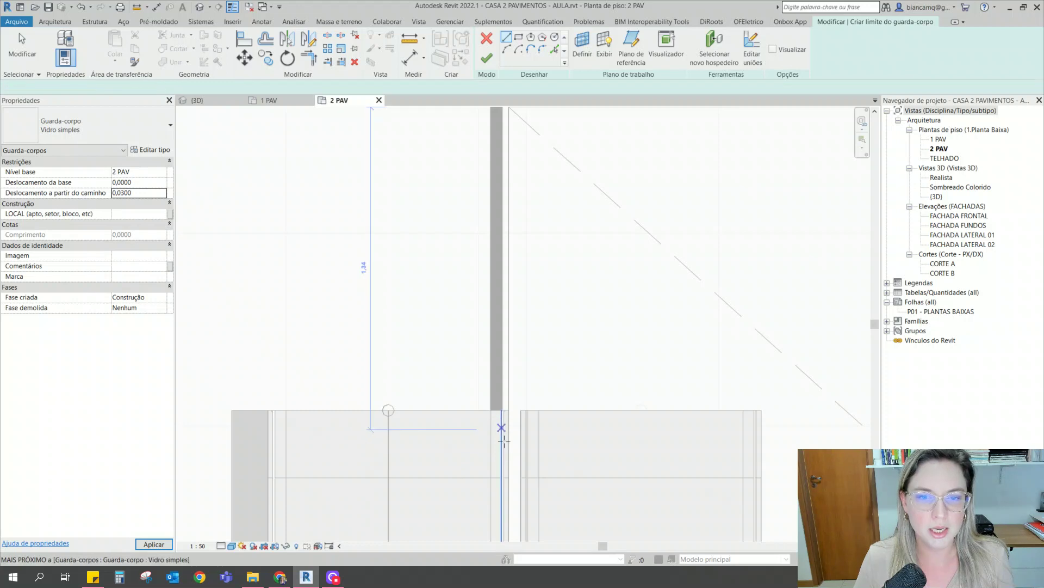
{"action": "scroll", "coordinate": [504, 381], "scroll_direction": "up", "scroll_amount": 4}
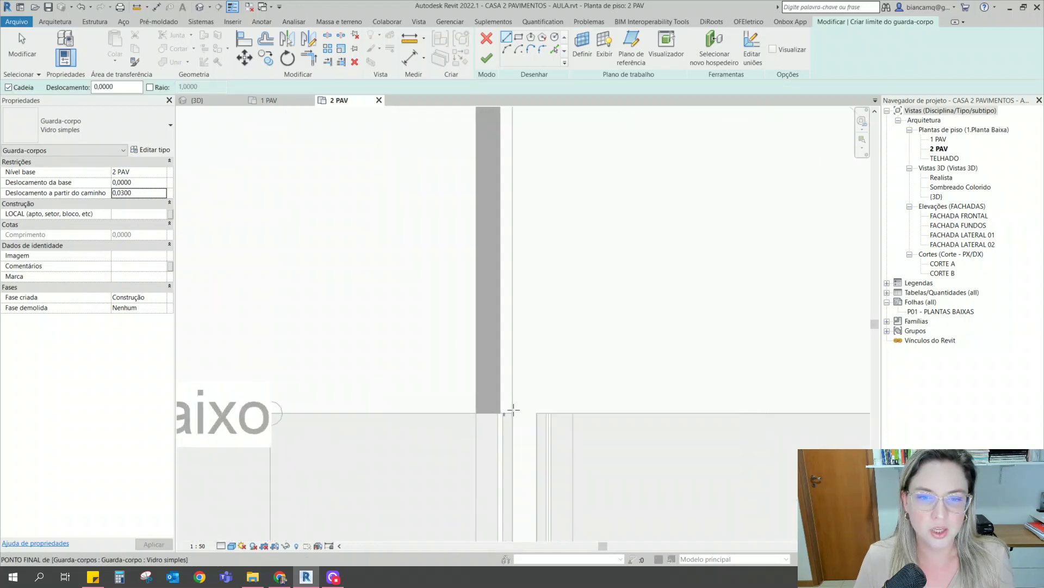
{"action": "left_click", "coordinate": [510, 411]}
{"action": "scroll", "coordinate": [525, 345], "scroll_direction": "down", "scroll_amount": 3}
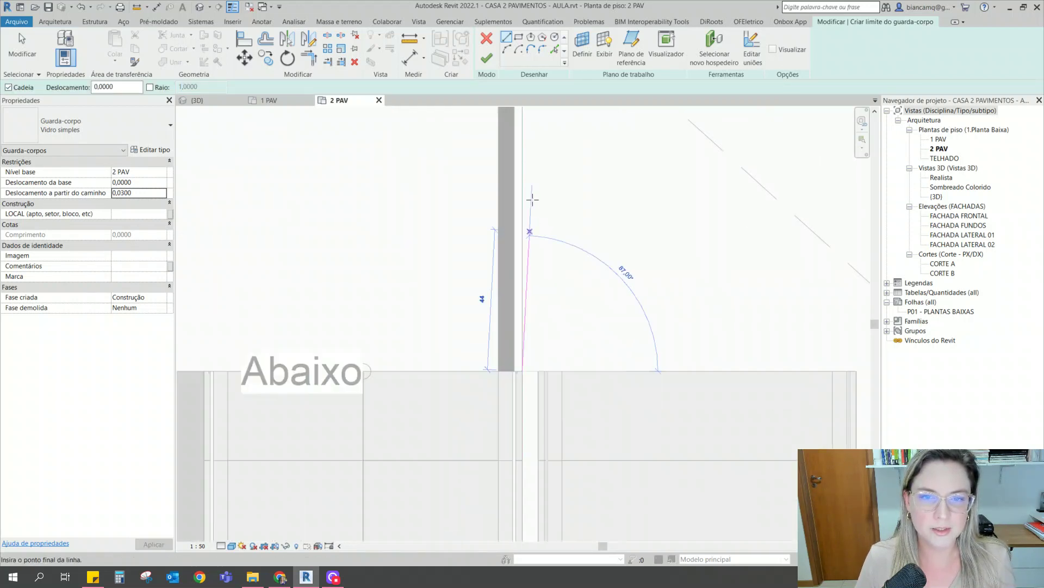
{"action": "middle_click_drag", "start_coordinate": [527, 207], "coordinate": [510, 418]}
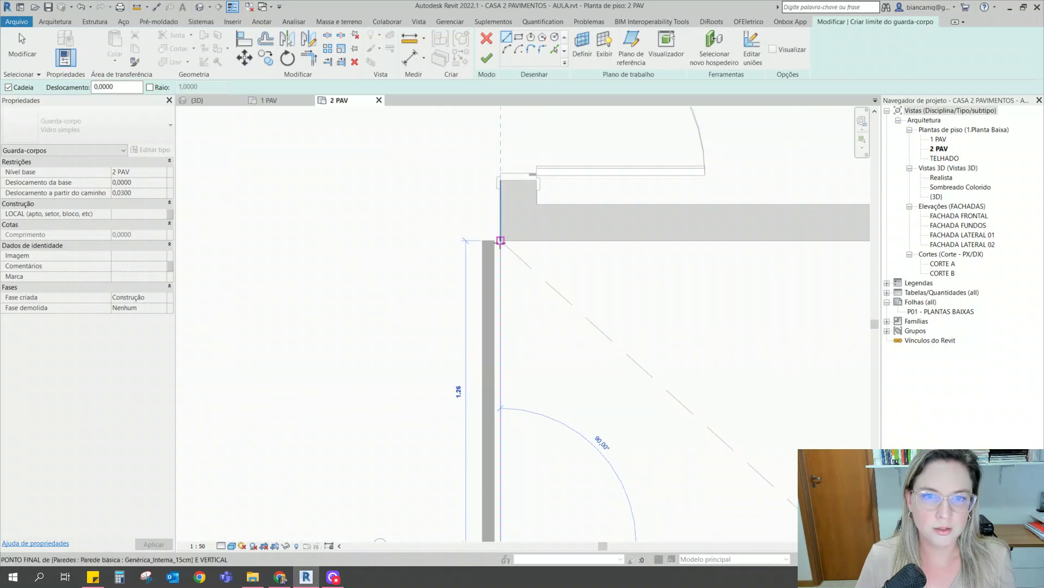
{"action": "left_click", "coordinate": [501, 240]}
{"action": "scroll", "coordinate": [501, 240], "scroll_direction": "down", "scroll_amount": 2}
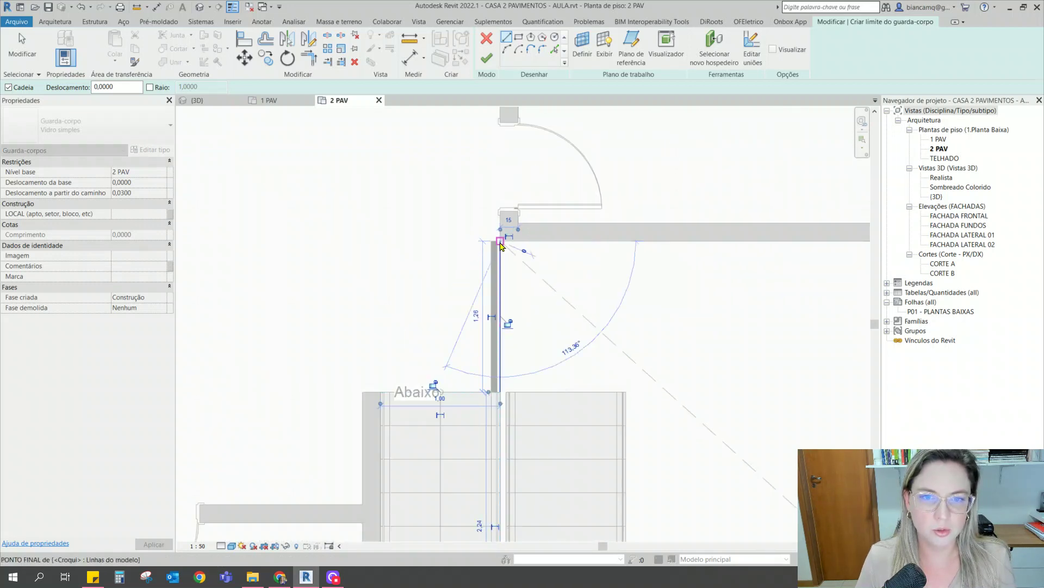
{"action": "left_click", "coordinate": [486, 57]}
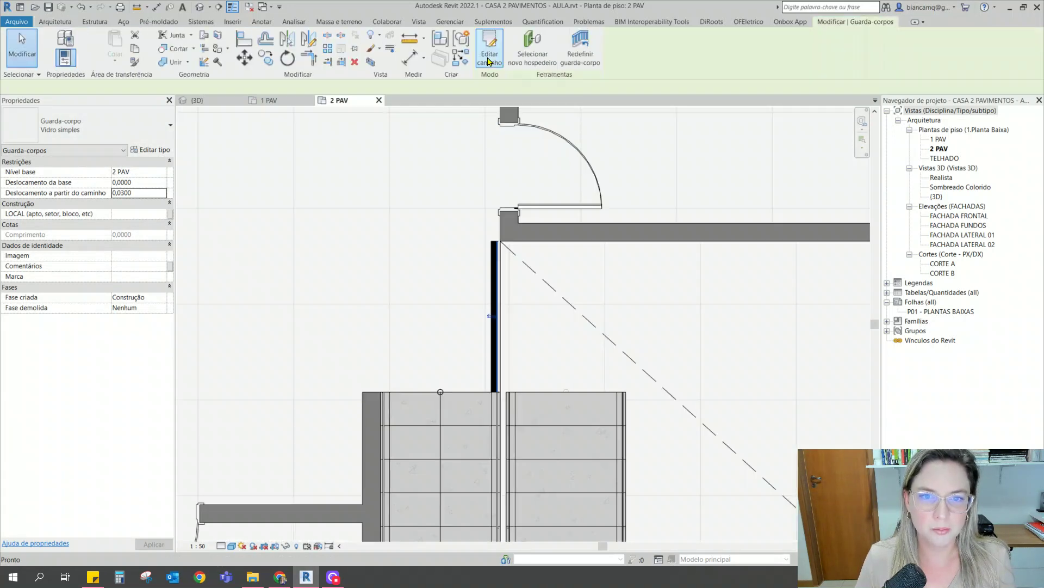
Examine how the new landing railing lines up with the stair railing and the slab edge in the 2 PAV plan
{"action": "key", "text": "Escape"}
{"action": "scroll", "coordinate": [497, 326], "scroll_direction": "up", "scroll_amount": 5}
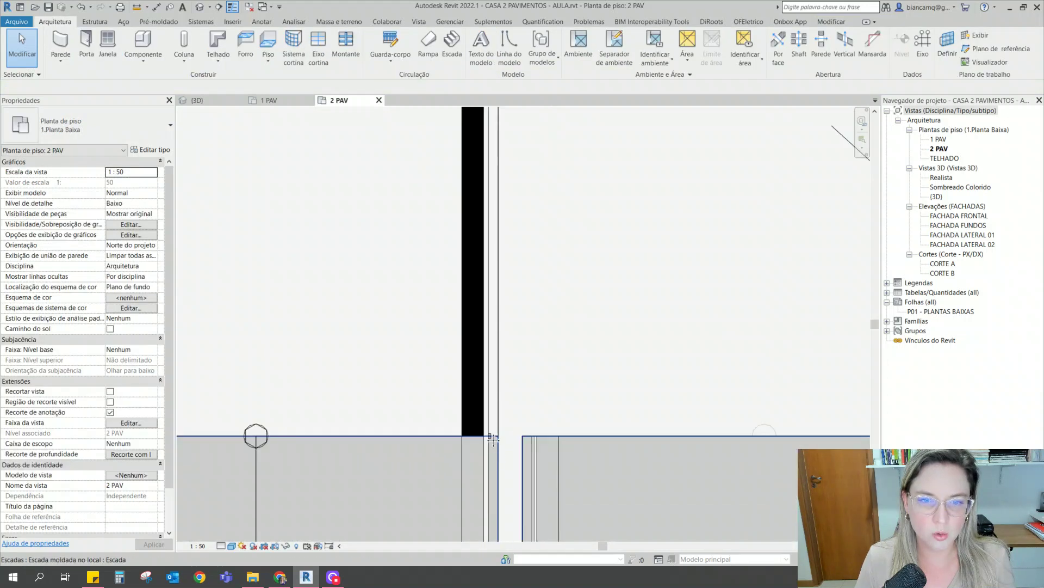
{"action": "scroll", "coordinate": [496, 350], "scroll_direction": "up", "scroll_amount": 2}
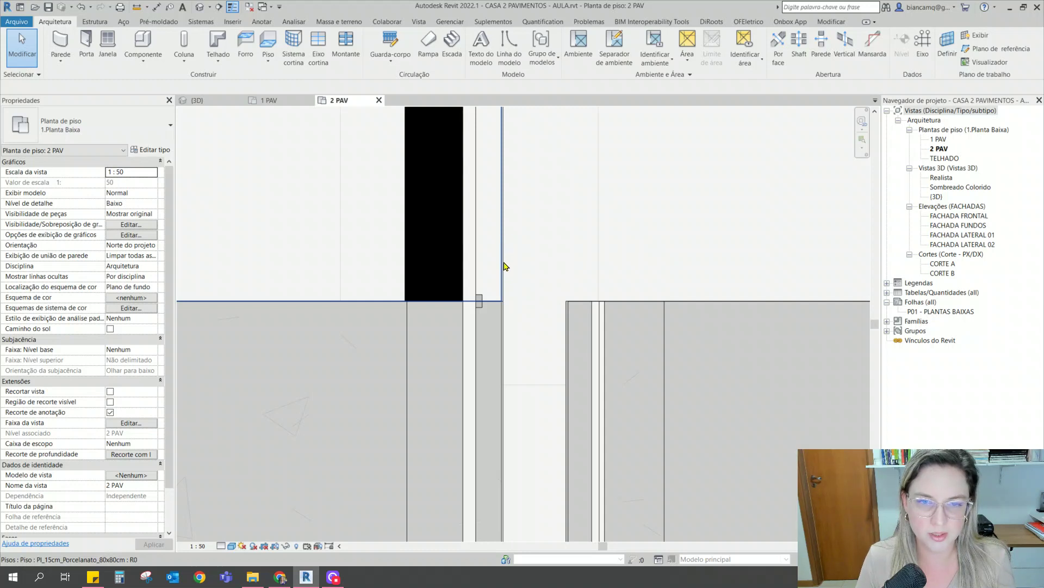
{"action": "left_click", "coordinate": [470, 233]}
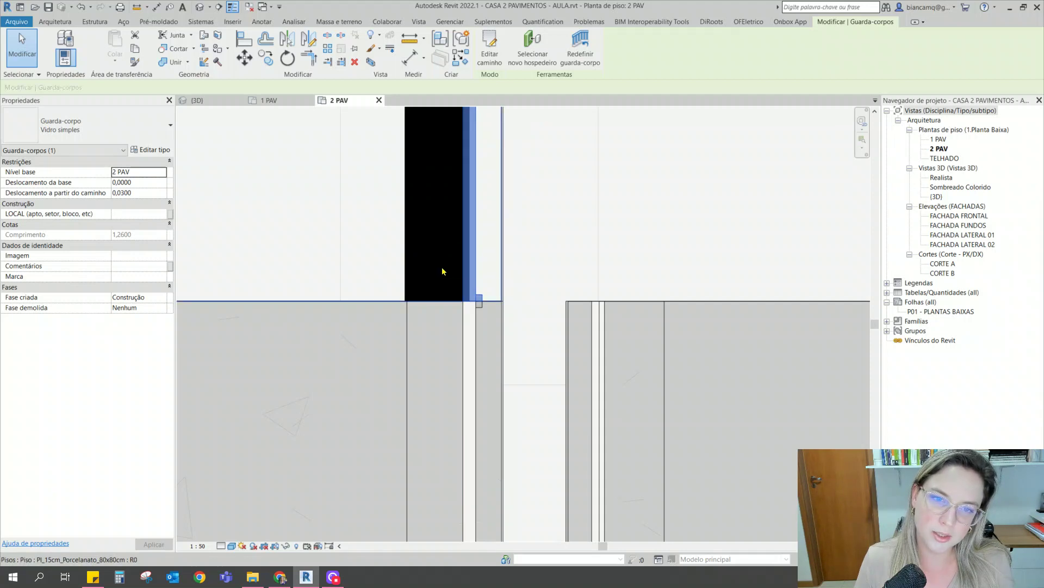
{"action": "left_click", "coordinate": [149, 191]}
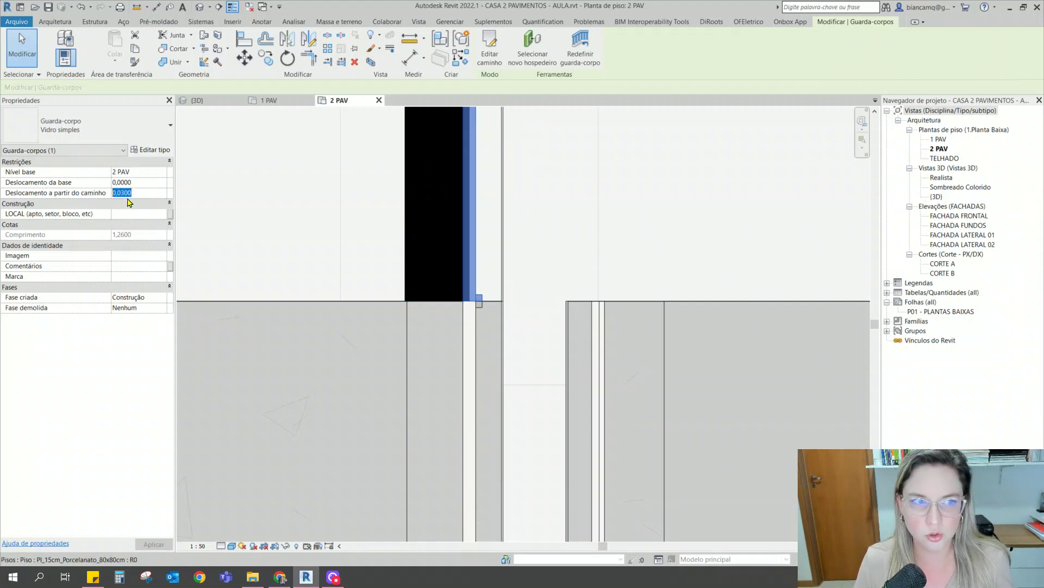
{"action": "scroll", "coordinate": [481, 251], "scroll_direction": "down", "scroll_amount": 8}
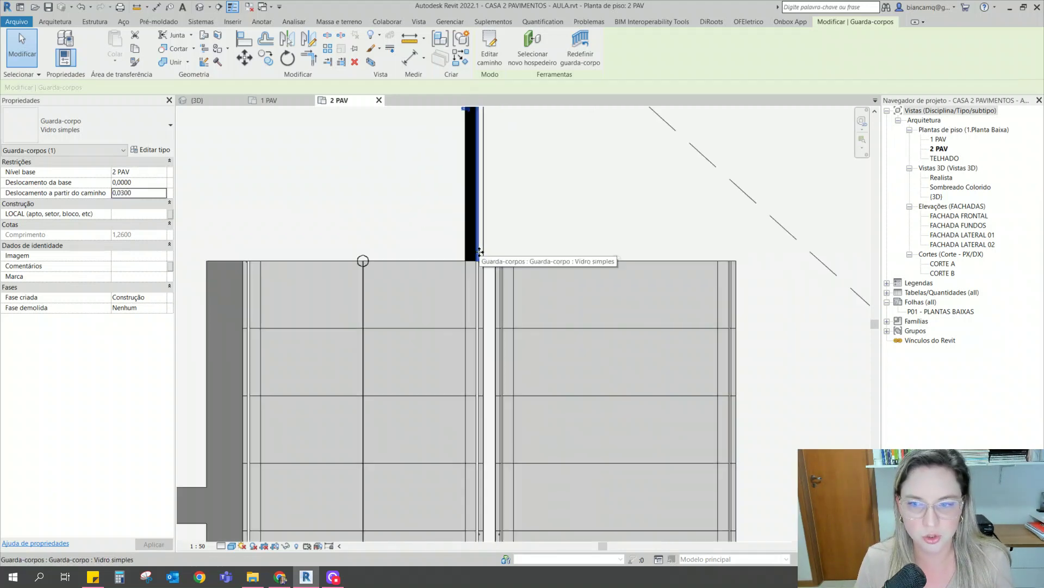
{"action": "scroll", "coordinate": [483, 253], "scroll_direction": "down", "scroll_amount": 2}
{"action": "left_click", "coordinate": [574, 475]}
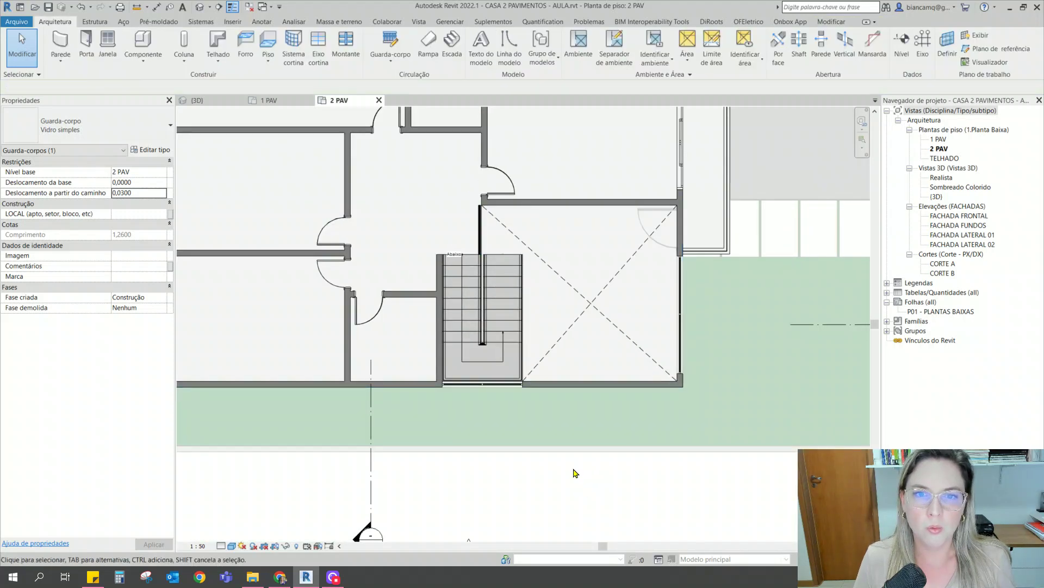
{"action": "scroll", "coordinate": [505, 288], "scroll_direction": "up", "scroll_amount": 2}
{"action": "scroll", "coordinate": [507, 312], "scroll_direction": "down", "scroll_amount": 4}
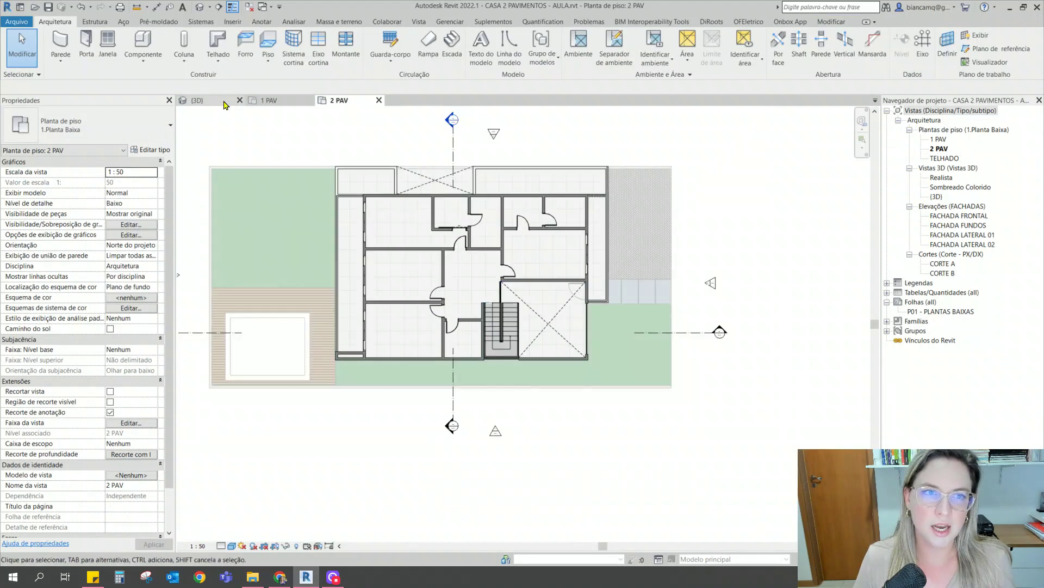
Extend the 3D view's section box front face outward beyond the lot to uncover the whole house
{"action": "left_click", "coordinate": [205, 102]}
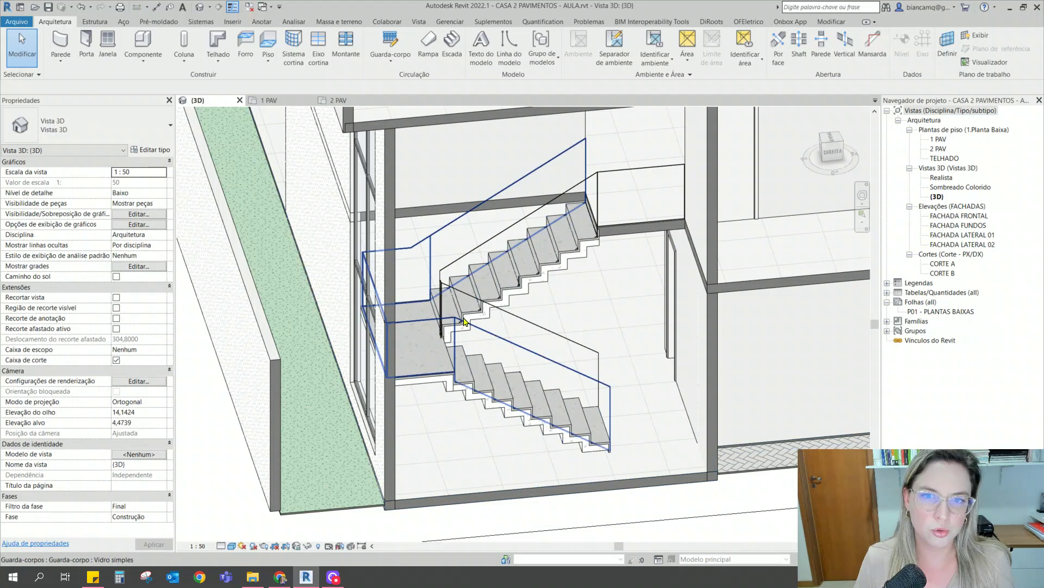
{"action": "scroll", "coordinate": [464, 321], "scroll_direction": "down", "scroll_amount": 5}
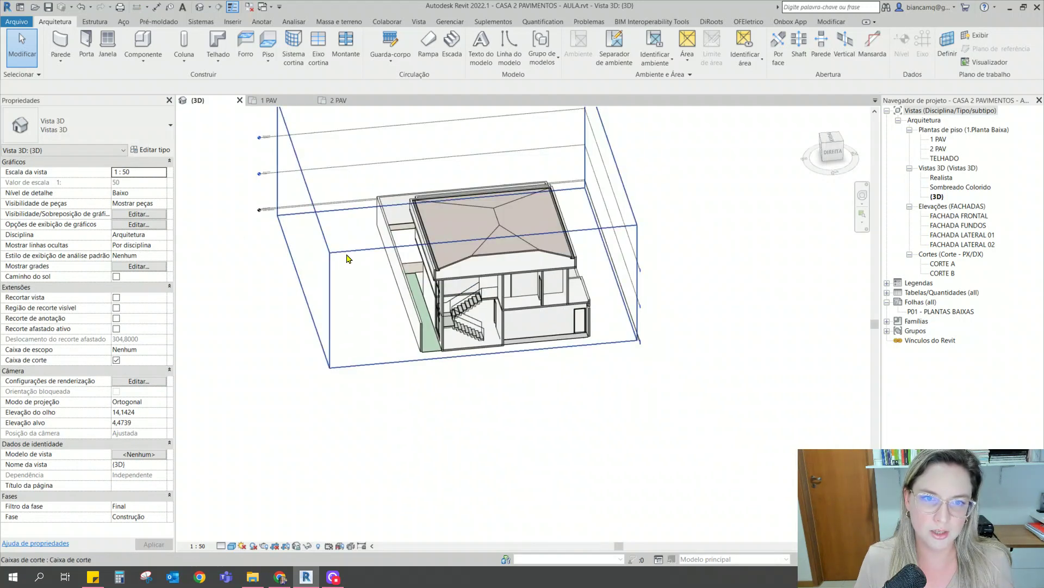
{"action": "left_click", "coordinate": [348, 259]}
{"action": "left_click_drag", "start_coordinate": [489, 298], "coordinate": [522, 403]}
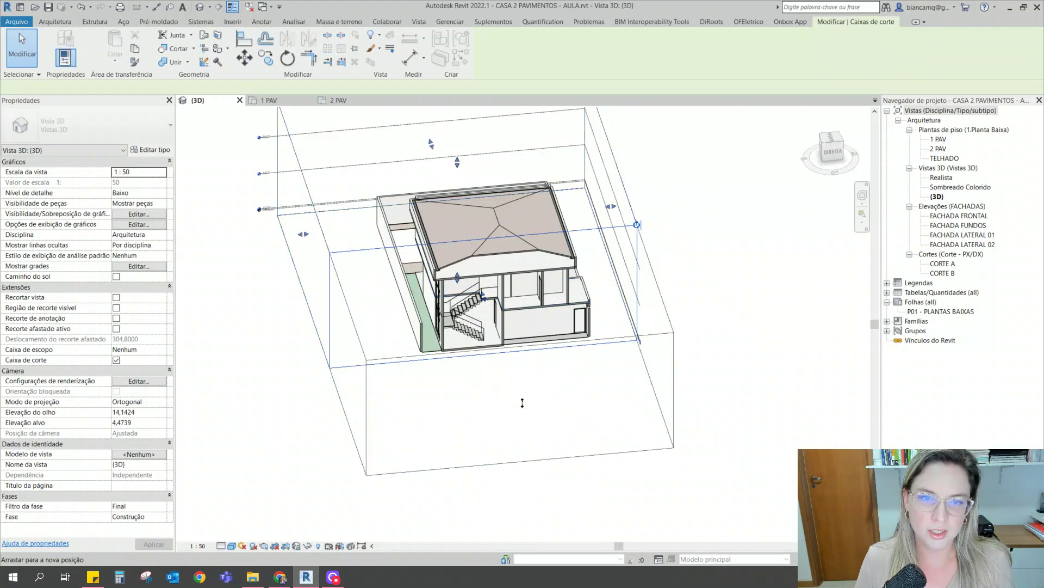
{"action": "left_click_drag", "start_coordinate": [513, 503], "coordinate": [506, 516]}
{"action": "key", "text": "Escape"}
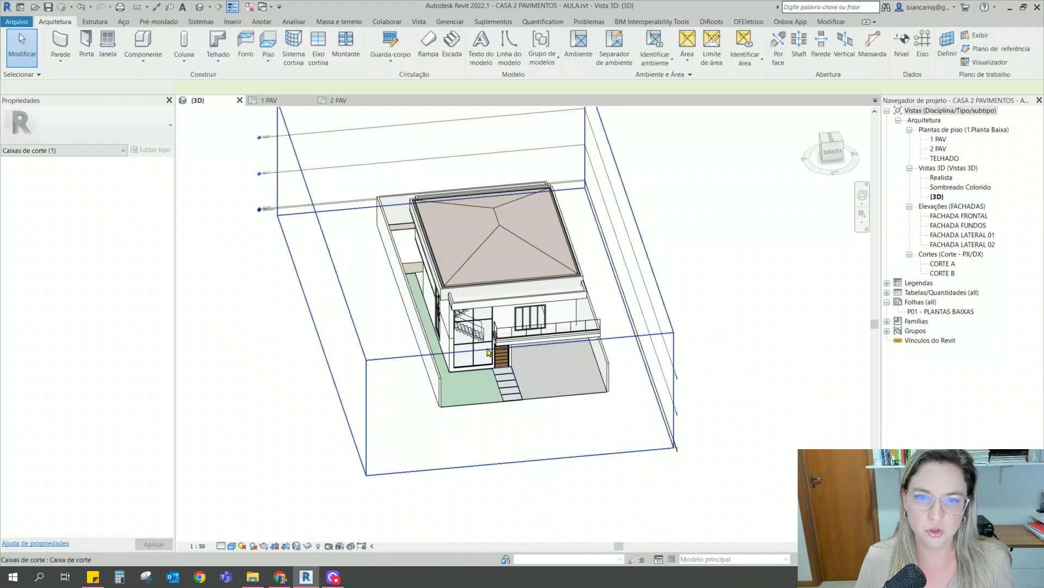
Open the boundary sketch of the 2 PAV porcelain floor slab for editing and show it in the 2 PAV plan
{"action": "middle_click_drag", "start_coordinate": [530, 351], "coordinate": [561, 329], "text": "shift"}
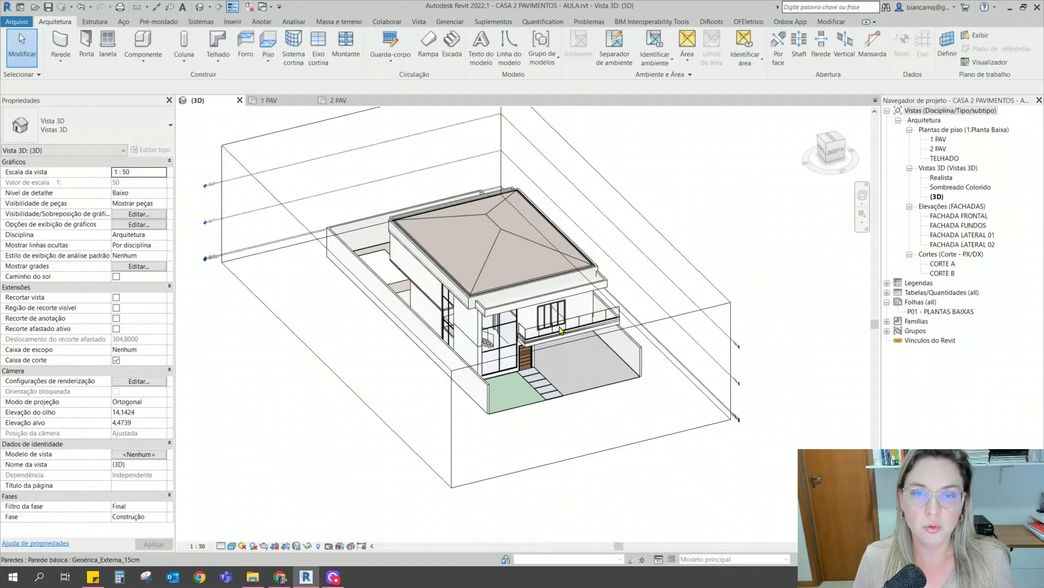
{"action": "scroll", "coordinate": [561, 329], "scroll_direction": "up", "scroll_amount": 4}
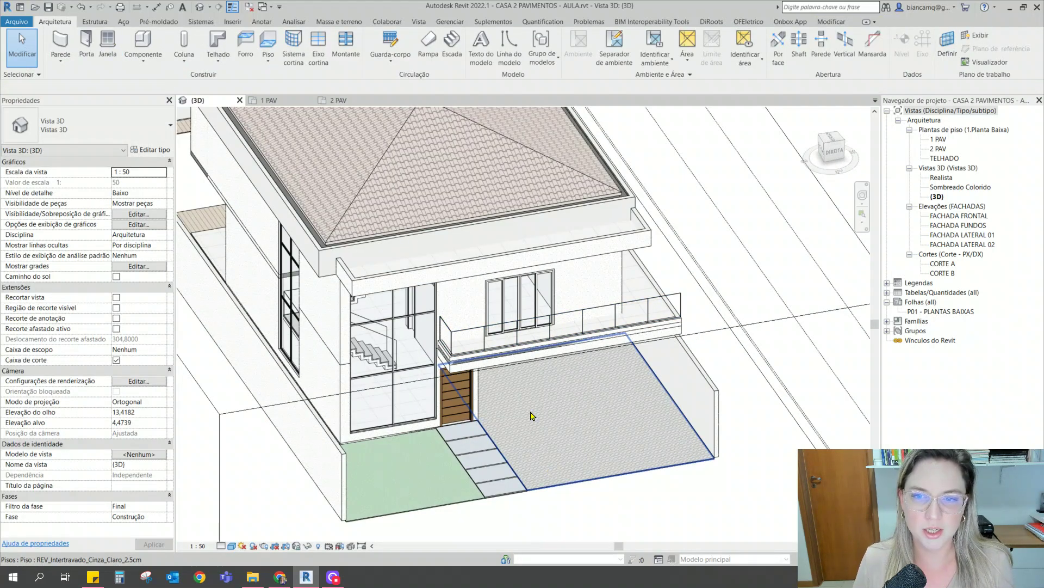
{"action": "middle_click_drag", "start_coordinate": [583, 402], "coordinate": [490, 348], "text": "shift"}
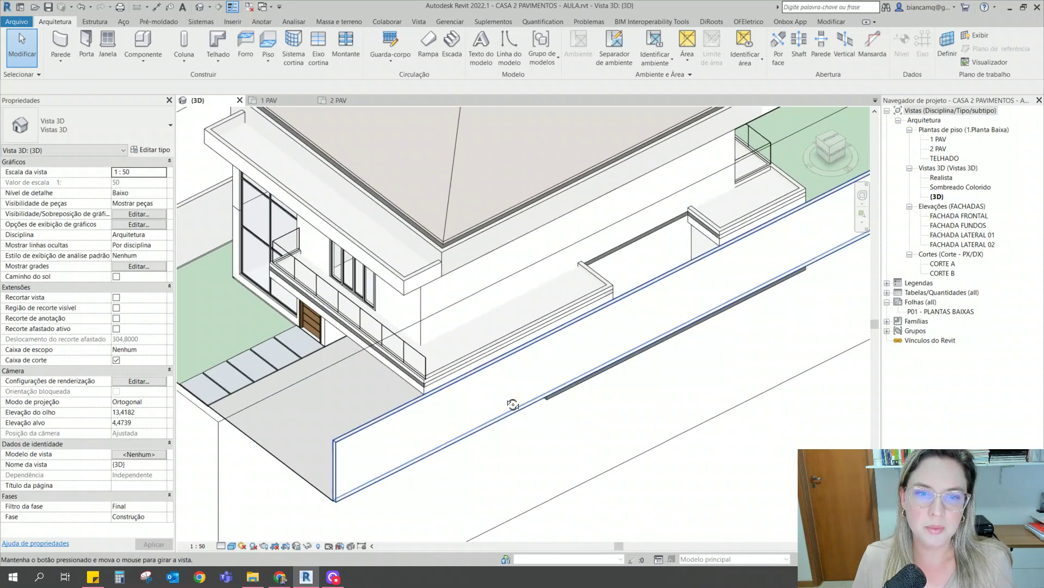
{"action": "left_click", "coordinate": [493, 331]}
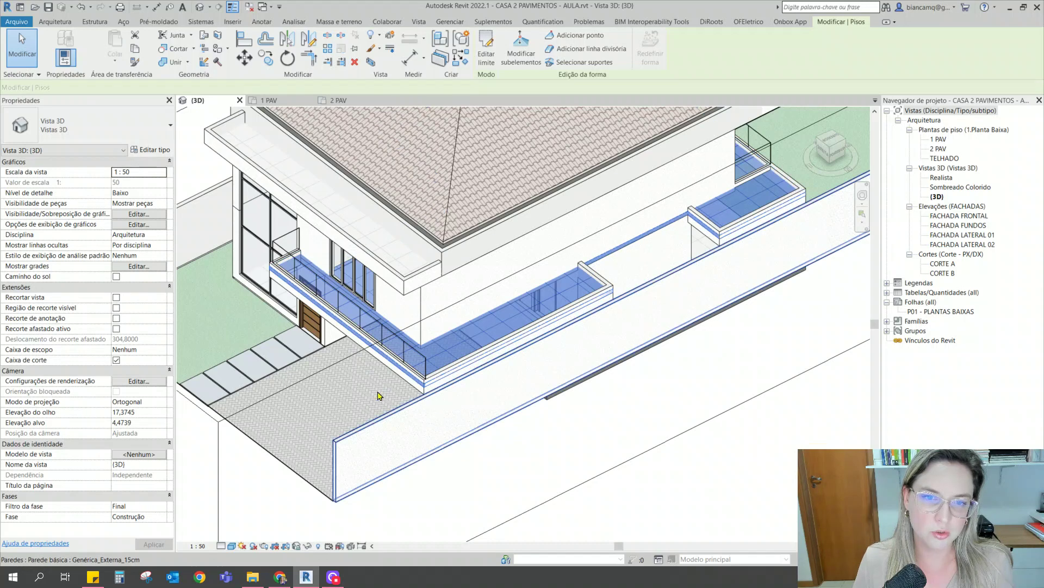
{"action": "scroll", "coordinate": [279, 259], "scroll_direction": "up", "scroll_amount": 3}
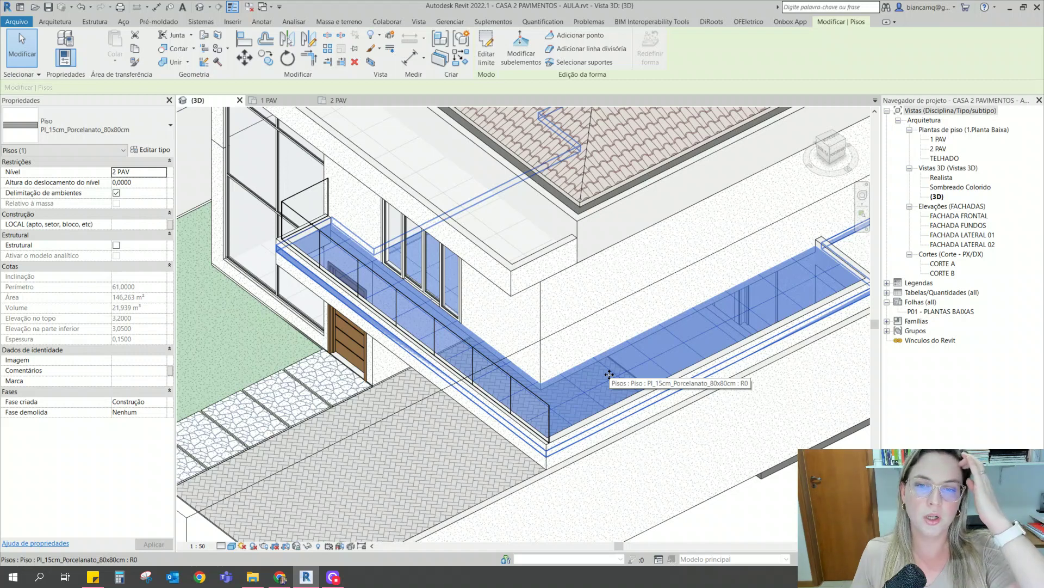
{"action": "double_click", "coordinate": [609, 375]}
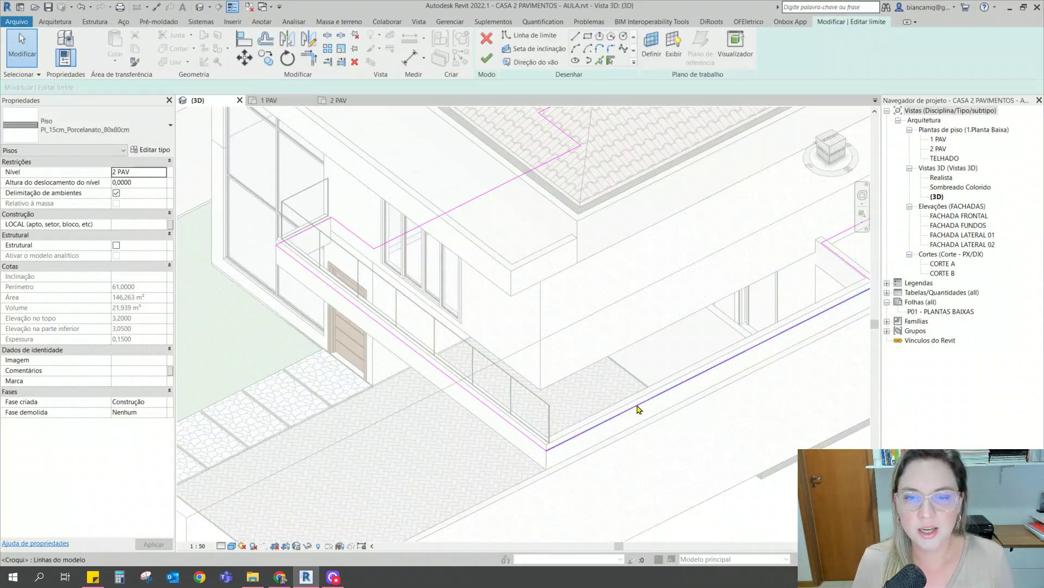
{"action": "left_click", "coordinate": [342, 101]}
{"action": "scroll", "coordinate": [600, 289], "scroll_direction": "up", "scroll_amount": 4}
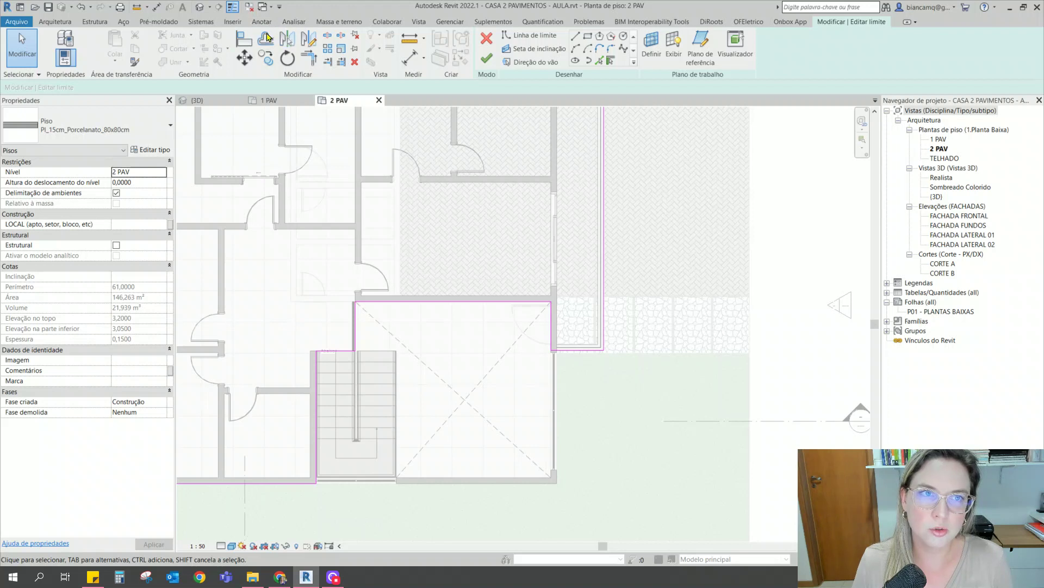
Offset the slab boundary lines along the front balcony's outer edge and its short end inward by 0,03
{"action": "left_click", "coordinate": [266, 38]}
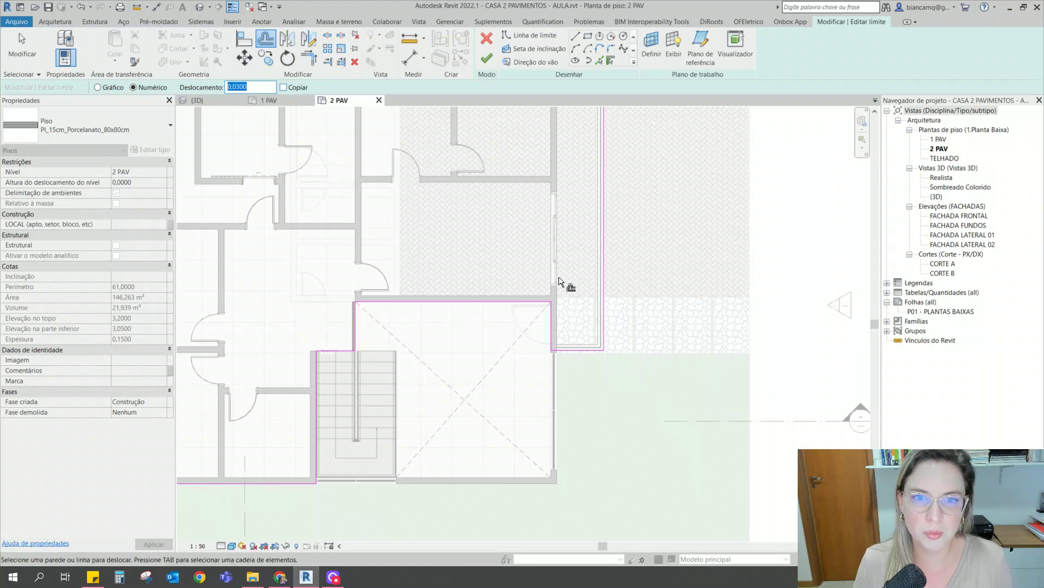
{"action": "scroll", "coordinate": [566, 353], "scroll_direction": "up", "scroll_amount": 4}
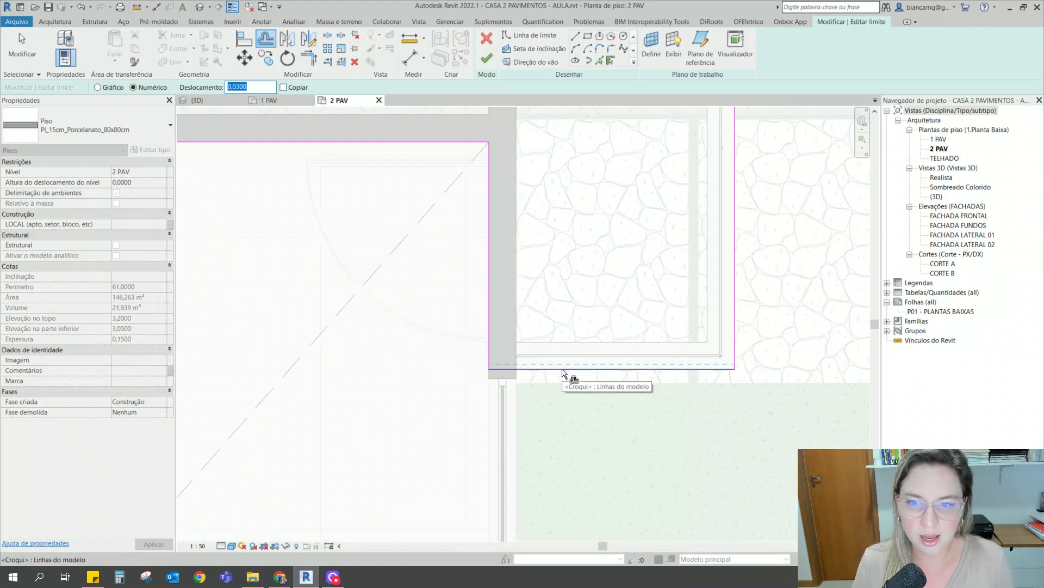
{"action": "left_click", "coordinate": [565, 370]}
{"action": "left_click", "coordinate": [735, 337]}
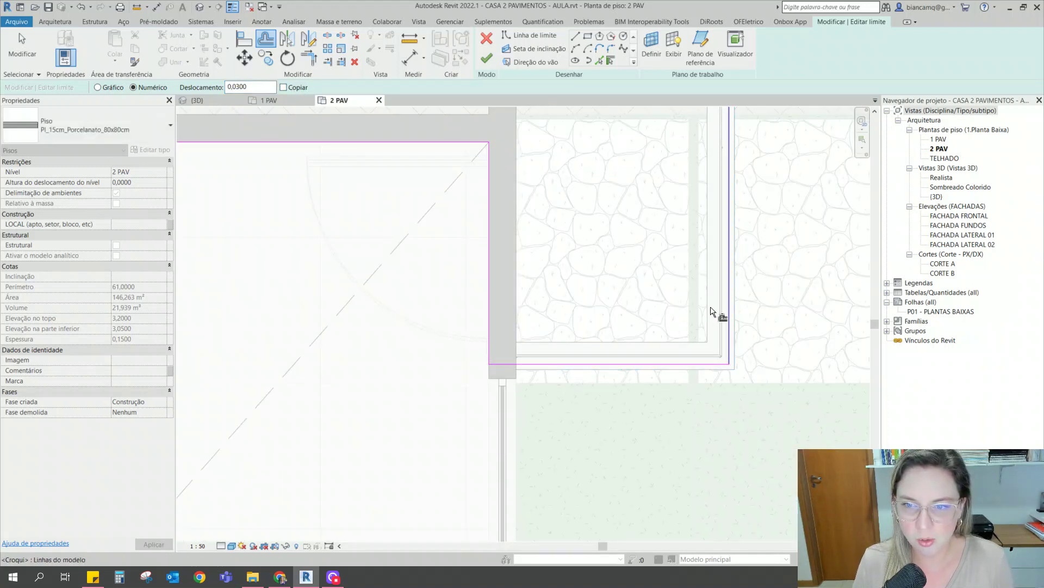
Offset the longer side balcony's outer boundary line and its end beside the slab recess inward by 0,03
{"action": "scroll", "coordinate": [723, 218], "scroll_direction": "down", "scroll_amount": 3}
{"action": "middle_click_drag", "start_coordinate": [725, 196], "coordinate": [698, 451]}
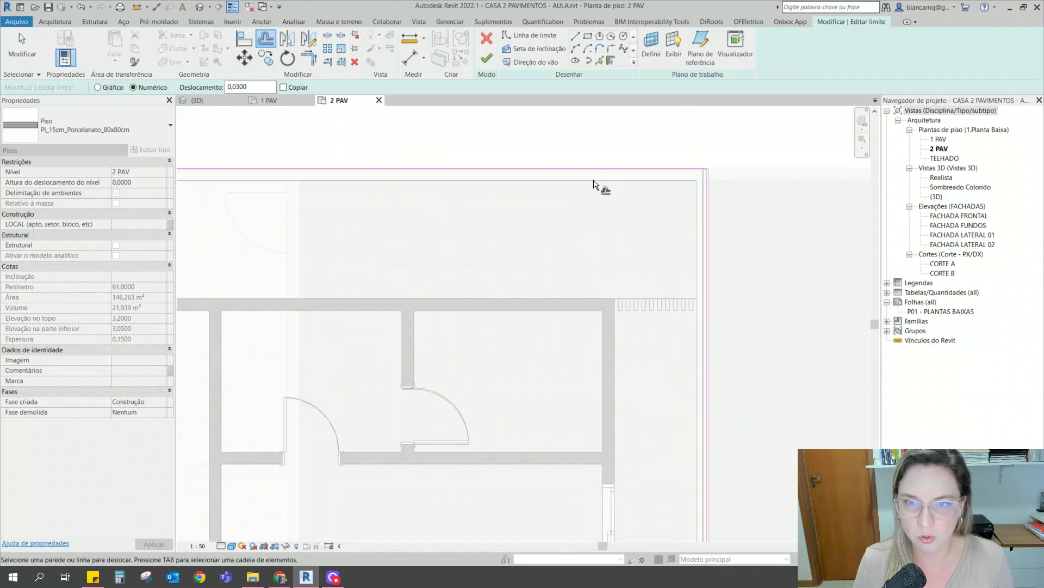
{"action": "scroll", "coordinate": [602, 170], "scroll_direction": "up", "scroll_amount": 3}
{"action": "scroll", "coordinate": [343, 182], "scroll_direction": "down", "scroll_amount": 2}
{"action": "middle_click_drag", "start_coordinate": [343, 182], "coordinate": [504, 210]}
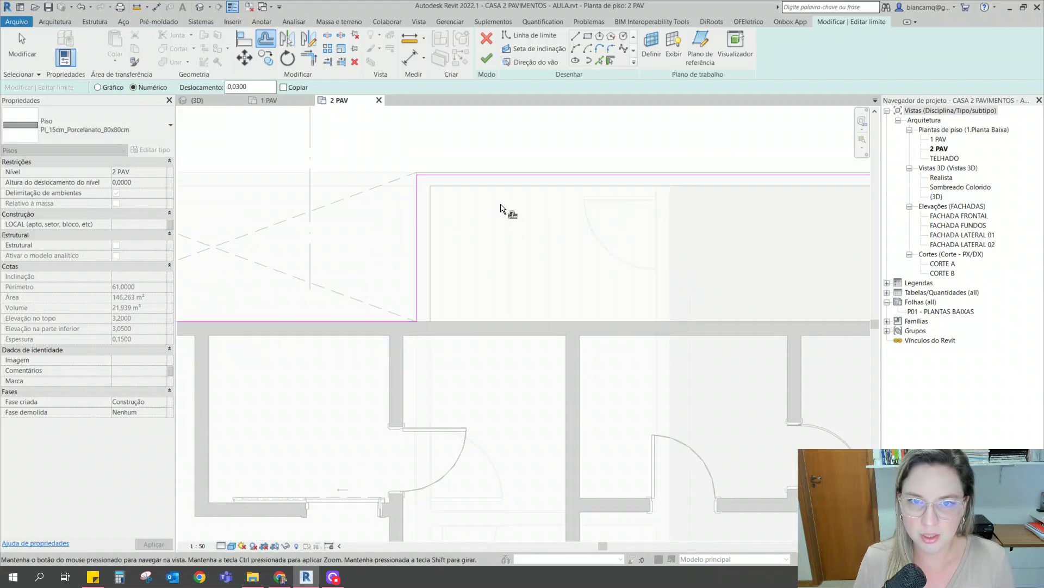
Offset the boundary lines along the double-height void's walls, the stair side wall and the exterior wall next to it by 0,03 into the walls
{"action": "scroll", "coordinate": [601, 174], "scroll_direction": "down", "scroll_amount": 3}
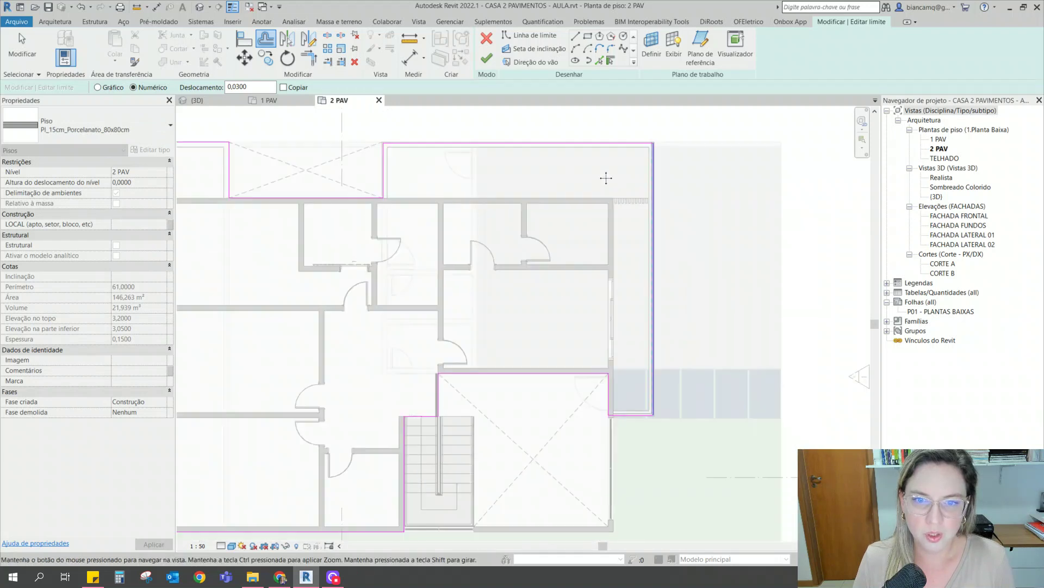
{"action": "scroll", "coordinate": [496, 145], "scroll_direction": "up", "scroll_amount": 5}
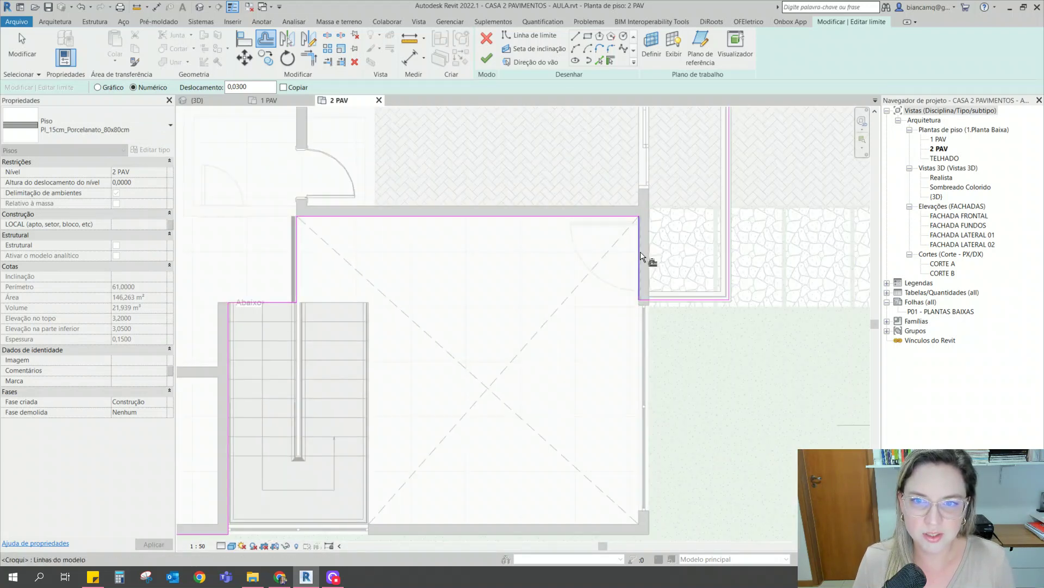
{"action": "scroll", "coordinate": [576, 217], "scroll_direction": "up", "scroll_amount": 2}
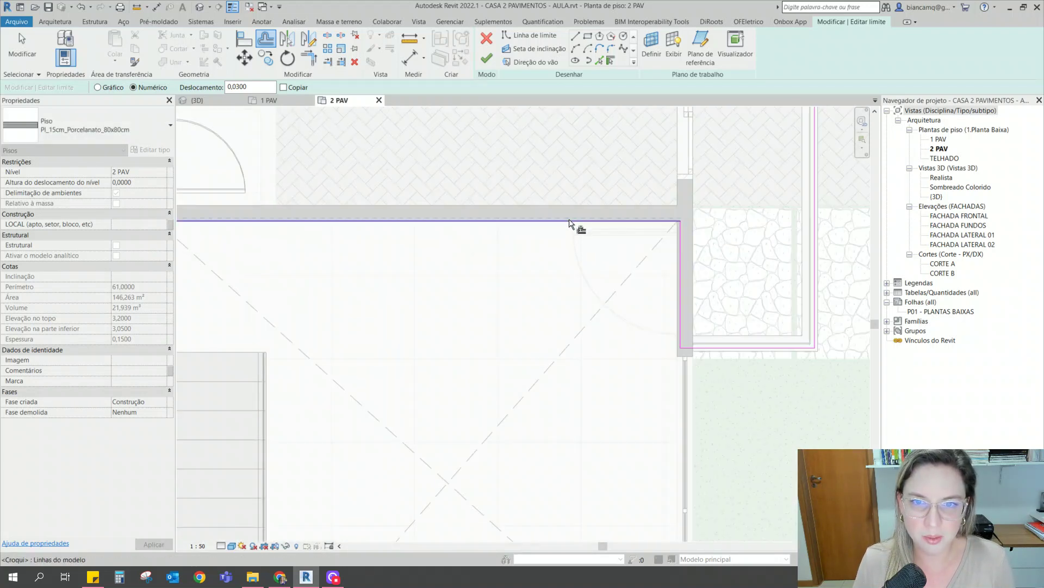
{"action": "scroll", "coordinate": [602, 213], "scroll_direction": "down", "scroll_amount": 3}
{"action": "scroll", "coordinate": [435, 234], "scroll_direction": "up", "scroll_amount": 2}
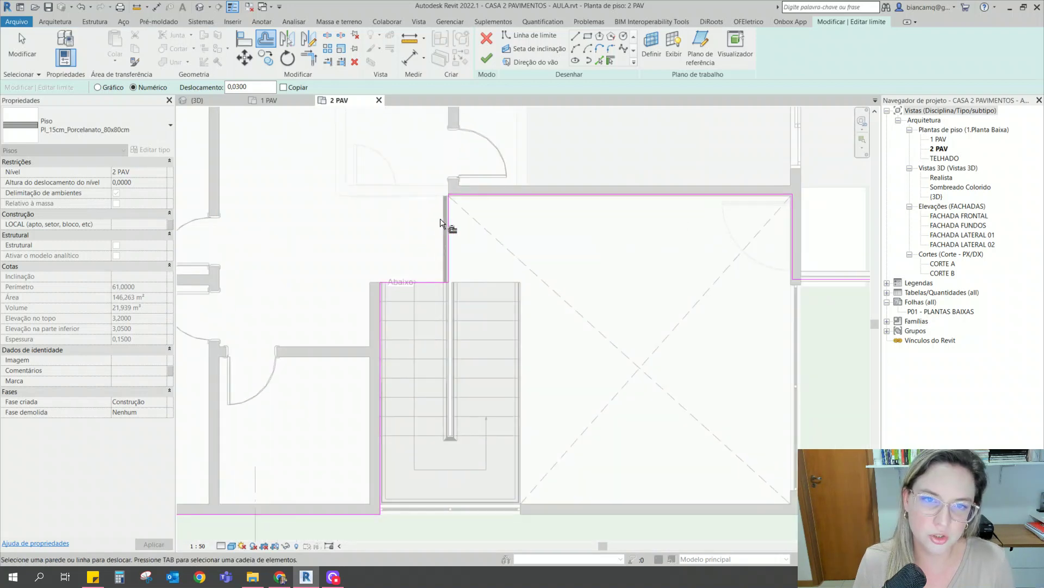
{"action": "scroll", "coordinate": [549, 419], "scroll_direction": "up", "scroll_amount": 4}
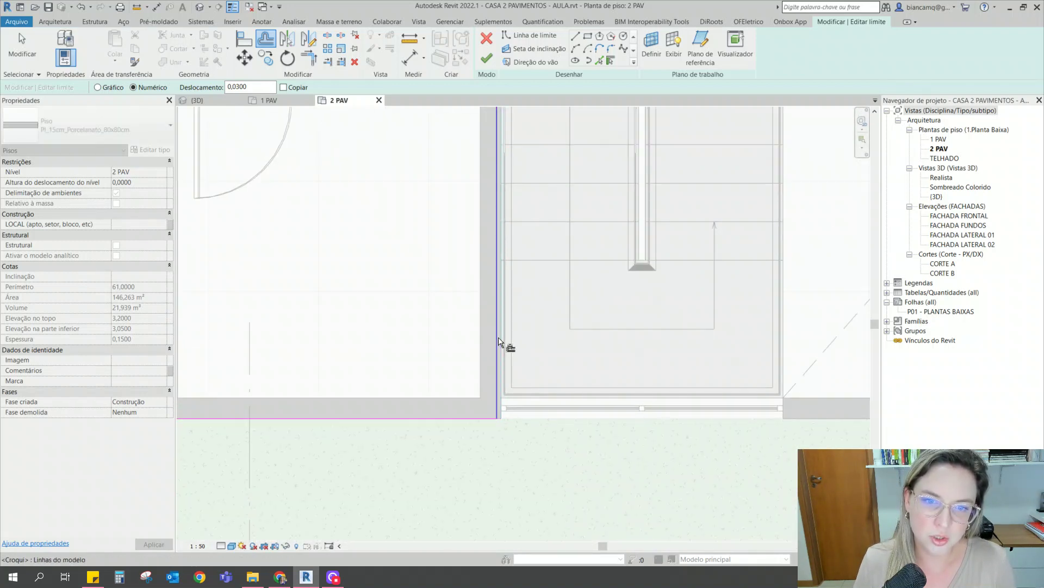
{"action": "left_click", "coordinate": [460, 416]}
{"action": "left_click", "coordinate": [500, 383]}
Offset the rear balcony's outer edges, the short side balcony's edges and the recess wall line by 0,03 toward the slab
{"action": "scroll", "coordinate": [500, 383], "scroll_direction": "down", "scroll_amount": 2}
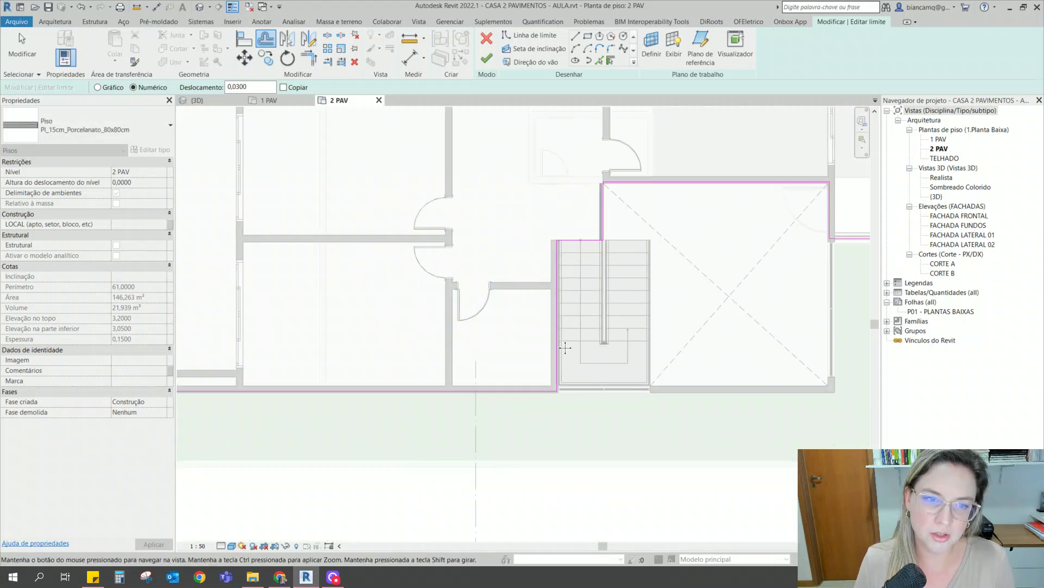
{"action": "scroll", "coordinate": [455, 378], "scroll_direction": "up", "scroll_amount": 4}
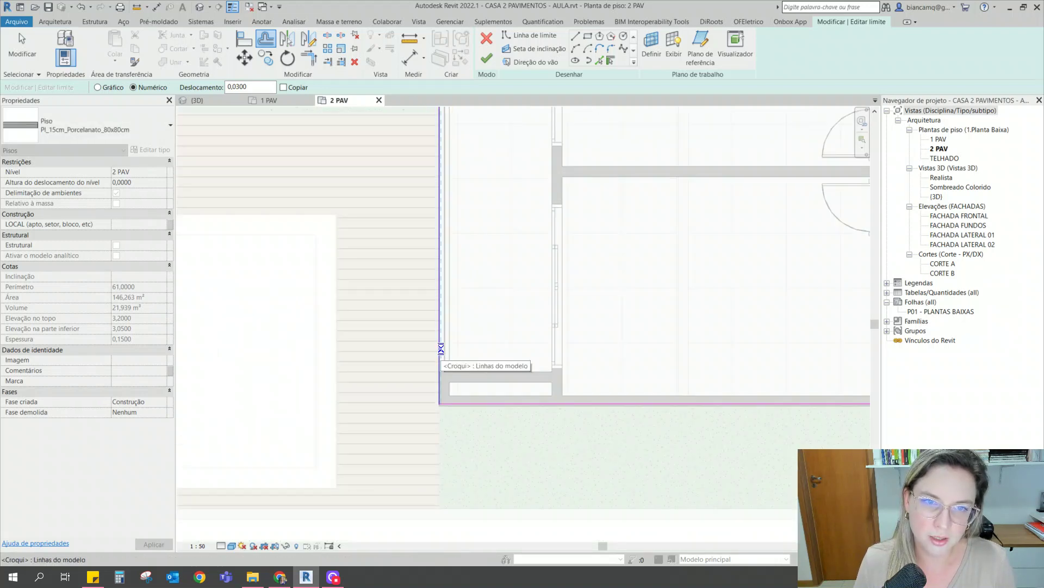
{"action": "scroll", "coordinate": [478, 310], "scroll_direction": "down", "scroll_amount": 3}
{"action": "scroll", "coordinate": [470, 255], "scroll_direction": "up", "scroll_amount": 4}
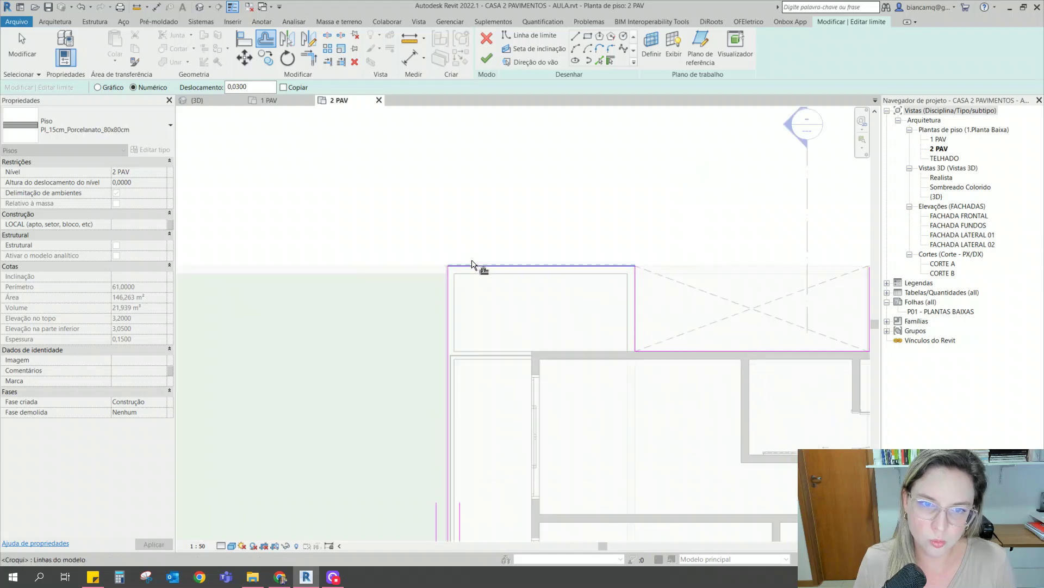
{"action": "scroll", "coordinate": [472, 265], "scroll_direction": "up", "scroll_amount": 2}
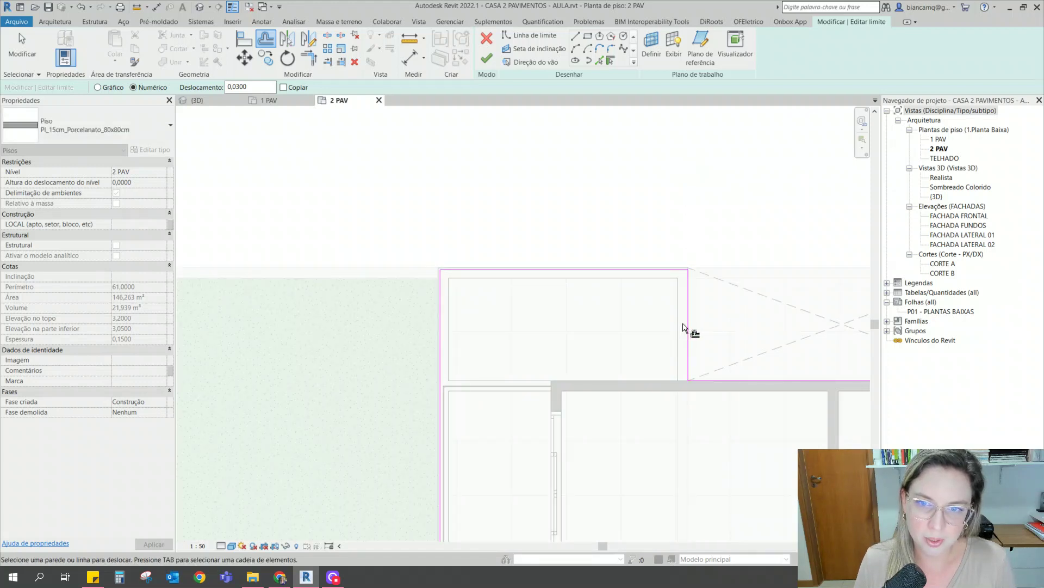
{"action": "left_click", "coordinate": [684, 327]}
{"action": "left_click", "coordinate": [742, 390]}
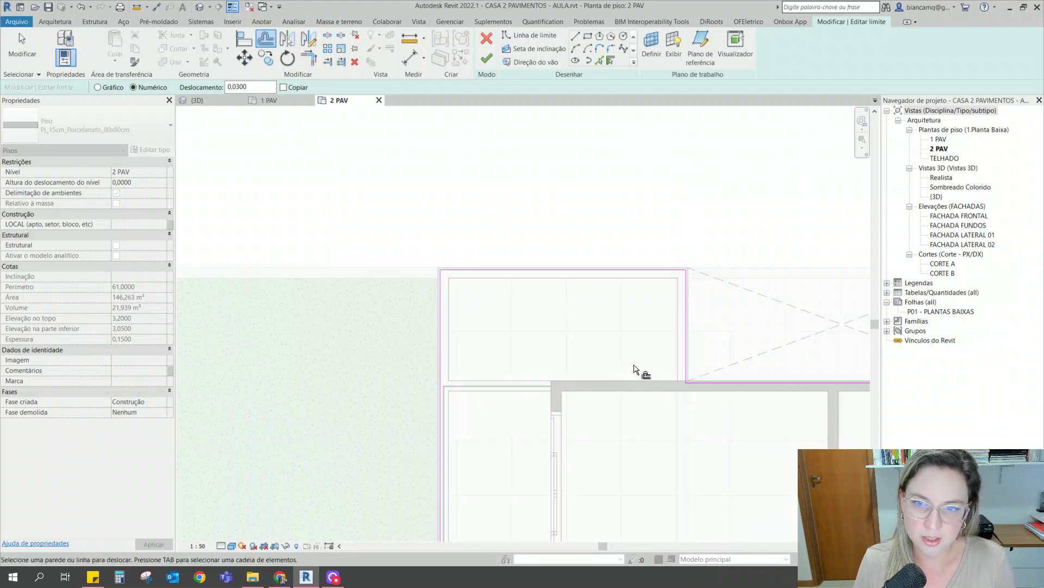
Examine the offset slab boundary around the recess, the void and the stair opening, and leave the Offset command
{"action": "scroll", "coordinate": [275, 337], "scroll_direction": "down", "scroll_amount": 3}
{"action": "scroll", "coordinate": [492, 310], "scroll_direction": "up", "scroll_amount": 4}
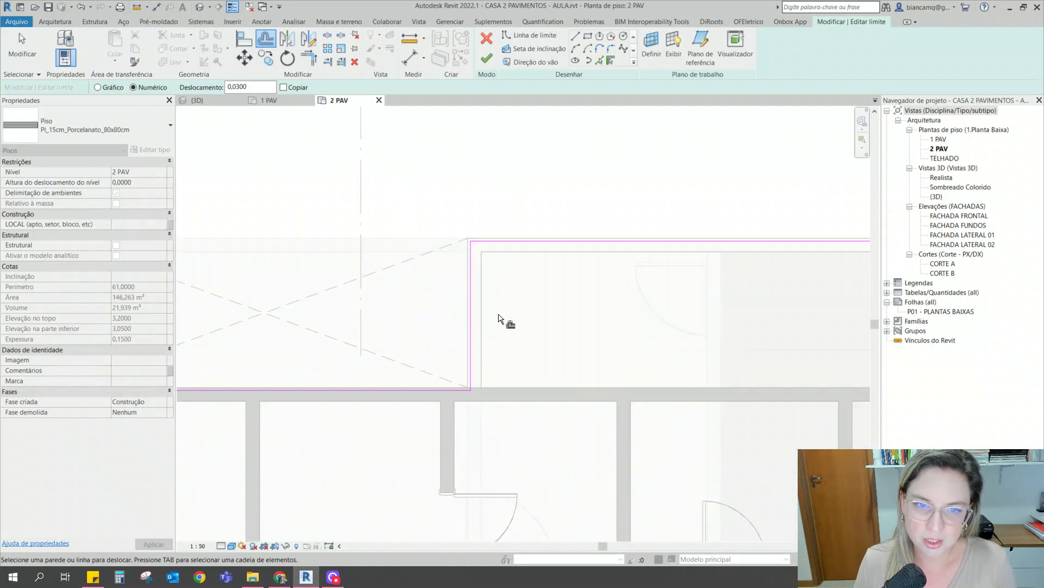
{"action": "scroll", "coordinate": [468, 246], "scroll_direction": "up", "scroll_amount": 2}
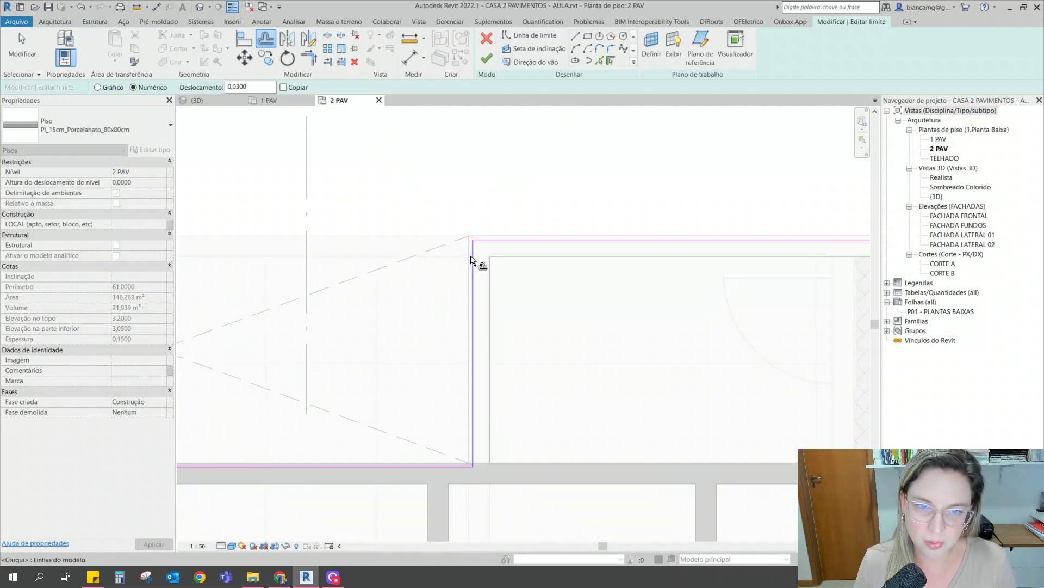
{"action": "scroll", "coordinate": [482, 263], "scroll_direction": "down", "scroll_amount": 5}
{"action": "scroll", "coordinate": [519, 367], "scroll_direction": "up", "scroll_amount": 2}
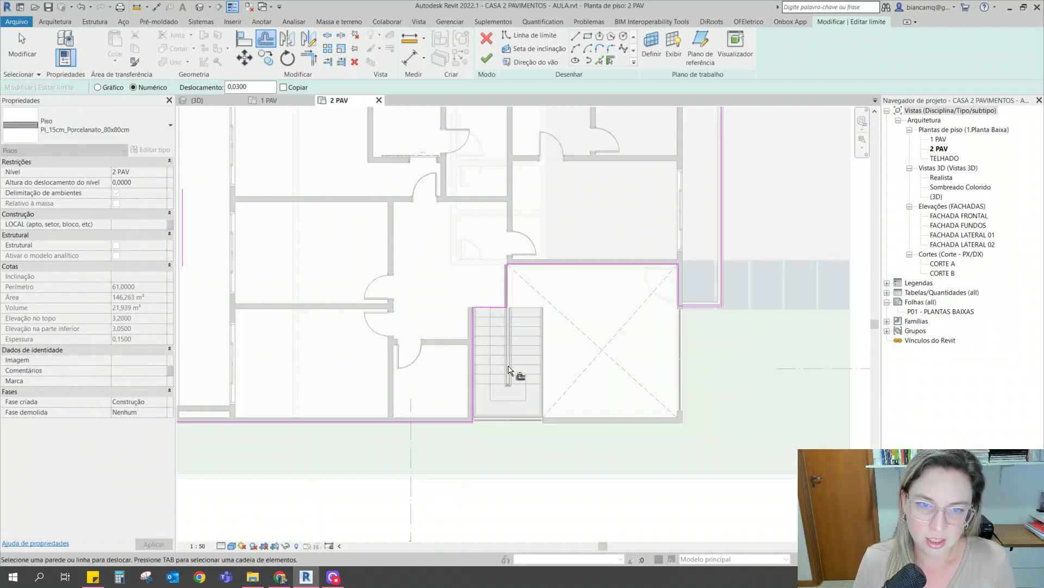
{"action": "scroll", "coordinate": [477, 463], "scroll_direction": "up", "scroll_amount": 3}
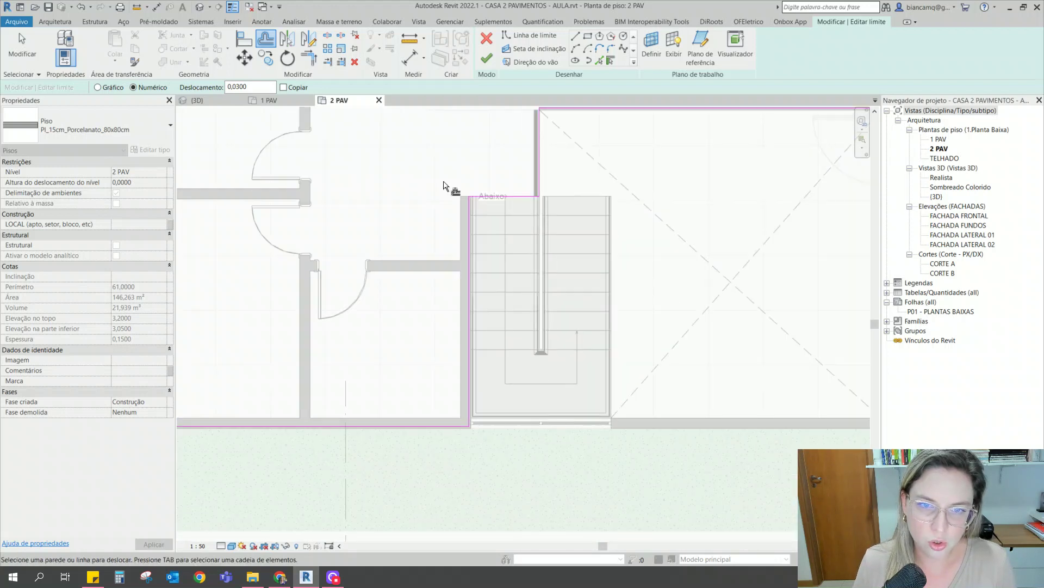
{"action": "middle_click_drag", "start_coordinate": [443, 185], "coordinate": [415, 279]}
{"action": "key", "text": "Escape"}
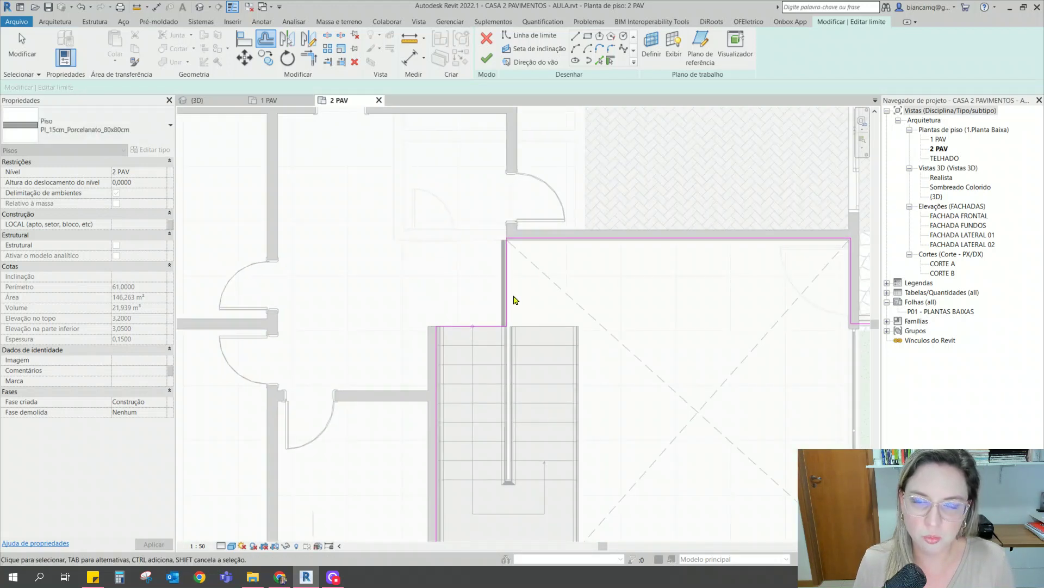
Check the boundary lines at the landing edge and the top of the stairs, and finish the slab's boundary edit
{"action": "scroll", "coordinate": [479, 315], "scroll_direction": "up", "scroll_amount": 2}
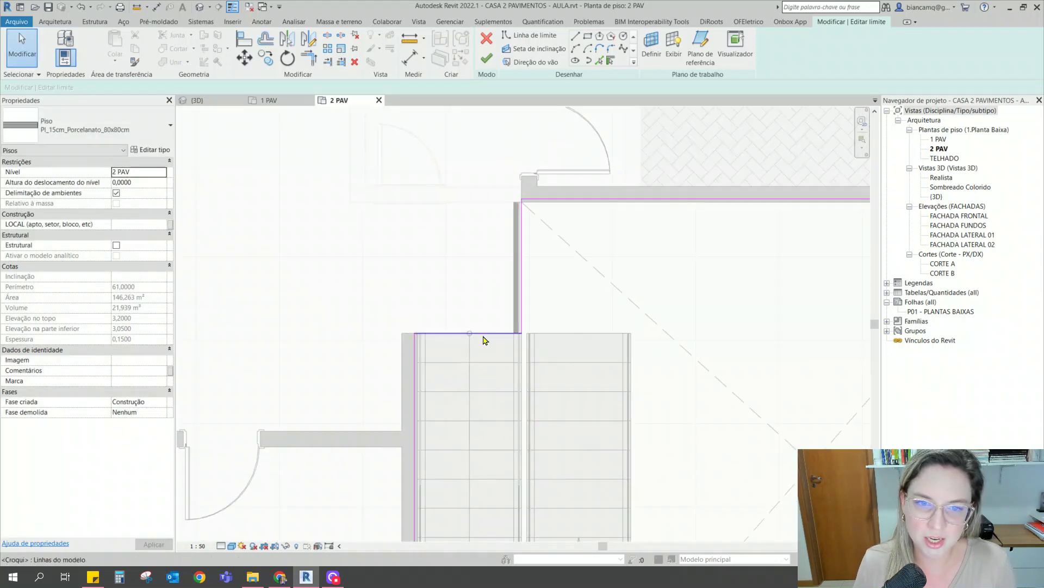
{"action": "left_click", "coordinate": [522, 283]}
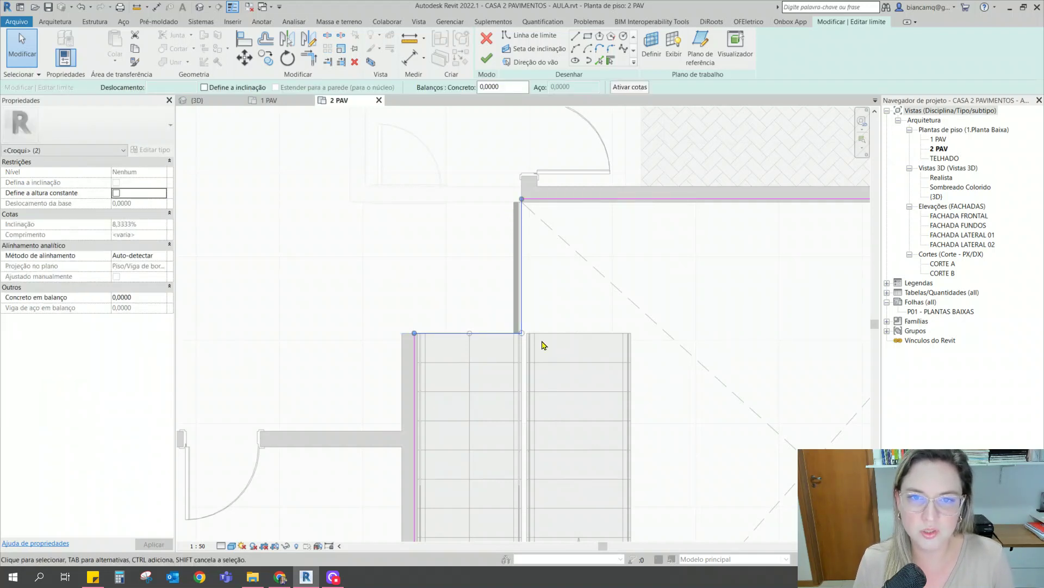
{"action": "scroll", "coordinate": [471, 264], "scroll_direction": "down", "scroll_amount": 3}
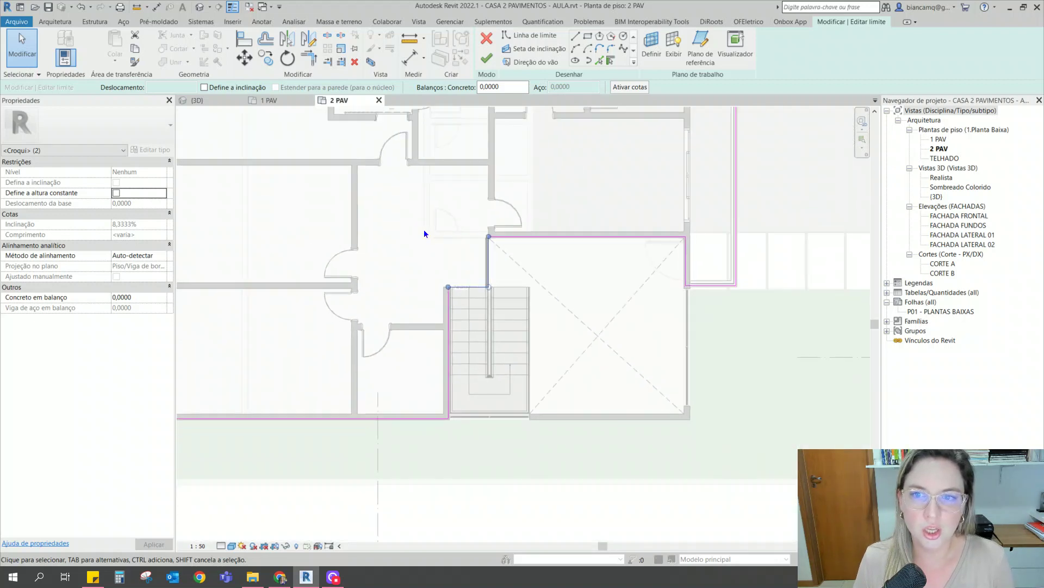
{"action": "scroll", "coordinate": [508, 343], "scroll_direction": "down", "scroll_amount": 2}
{"action": "middle_click_drag", "start_coordinate": [508, 343], "coordinate": [540, 343]}
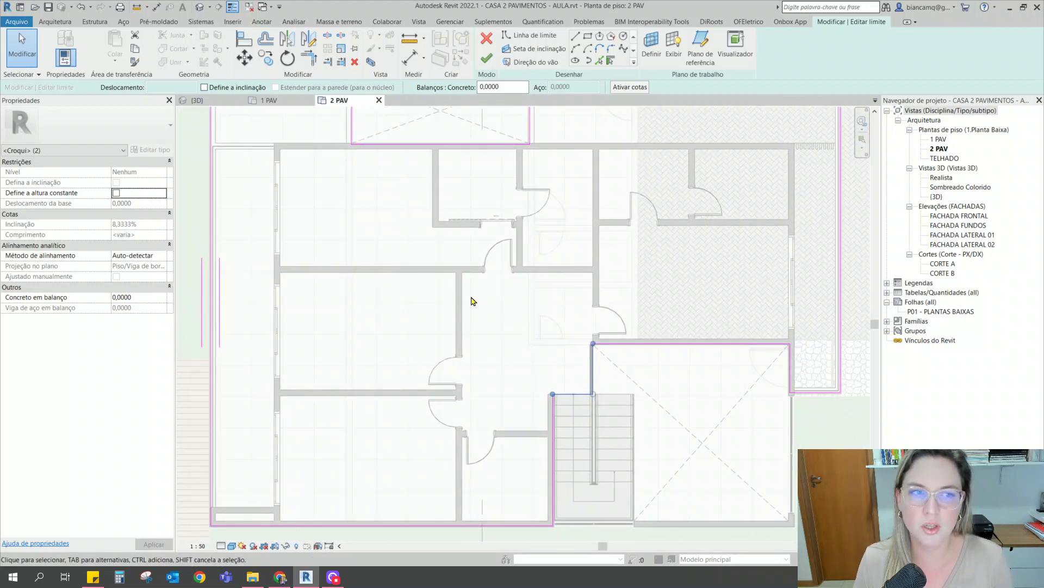
{"action": "scroll", "coordinate": [552, 370], "scroll_direction": "down", "scroll_amount": 1}
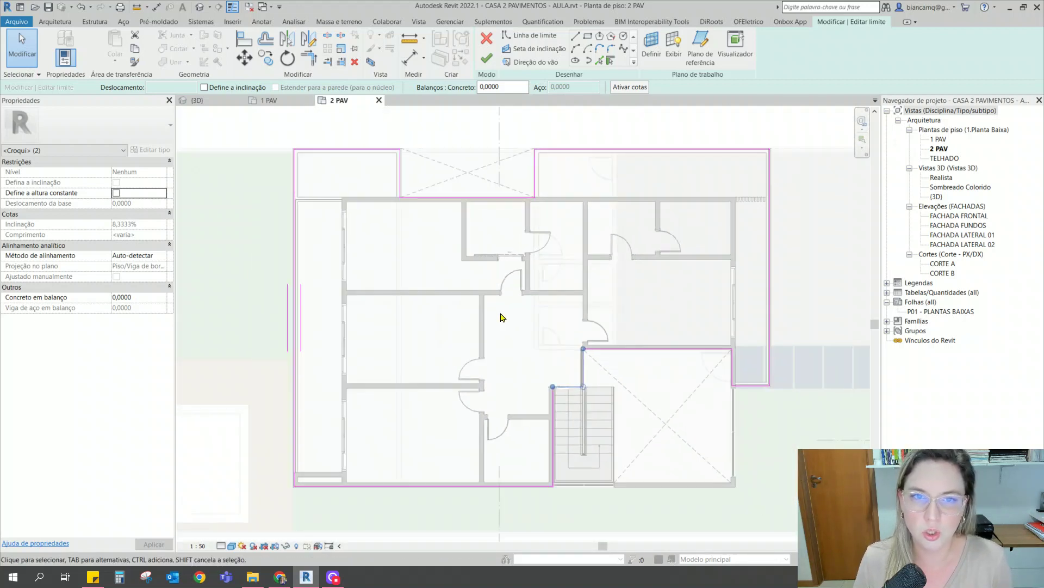
{"action": "left_click", "coordinate": [536, 116]}
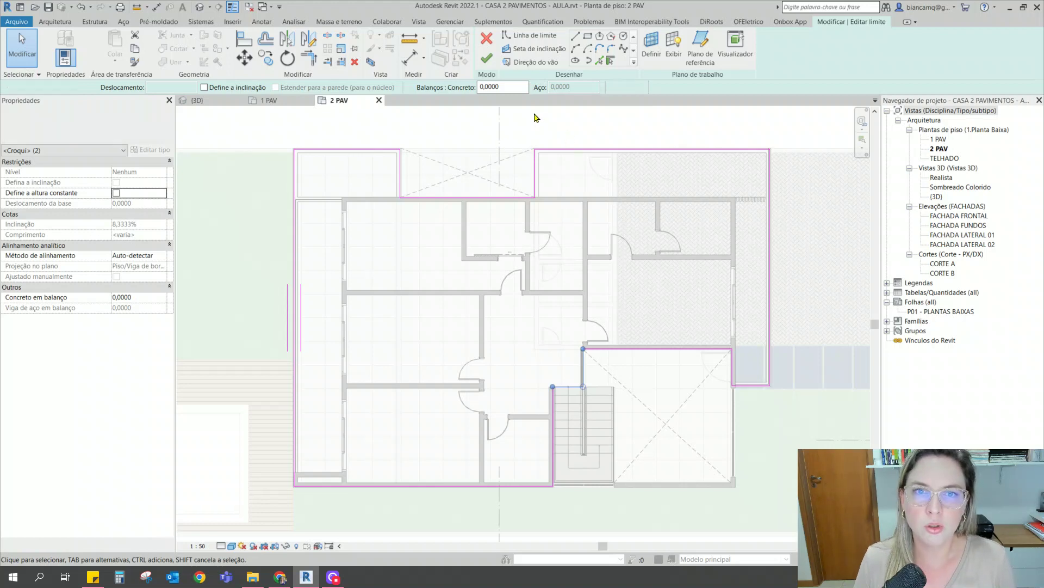
{"action": "left_click", "coordinate": [487, 58]}
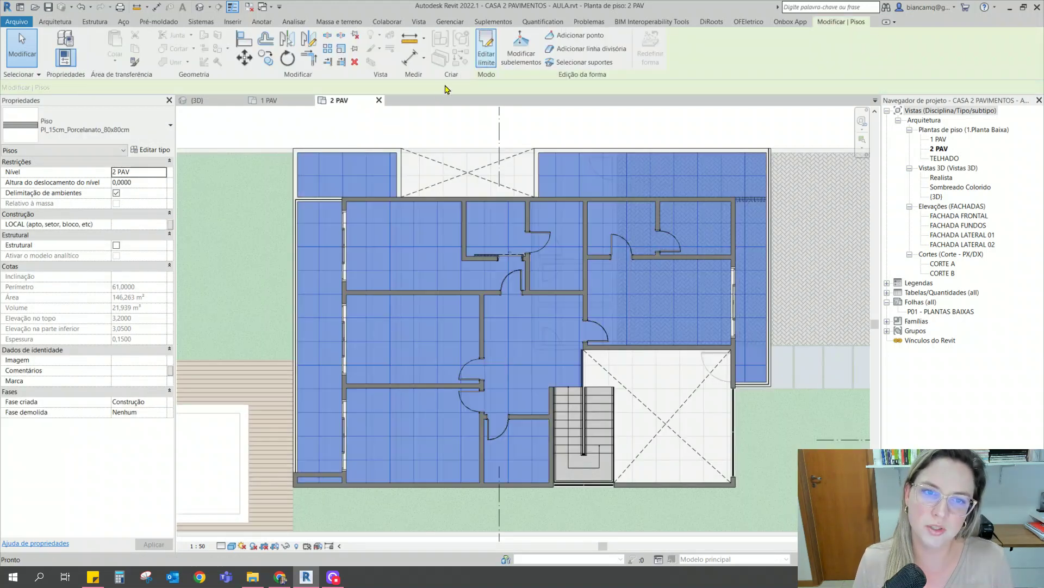
{"action": "left_click", "coordinate": [415, 120]}
Turn off the section box in the 3D view and inspect the slab edges and glass railings around the whole house
{"action": "left_click", "coordinate": [200, 101]}
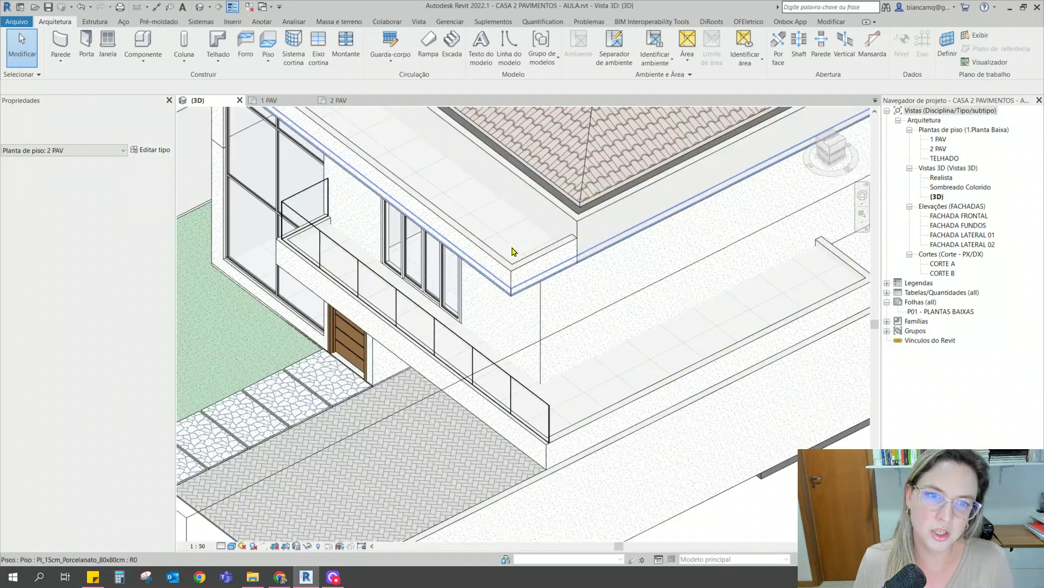
{"action": "scroll", "coordinate": [536, 300], "scroll_direction": "down", "scroll_amount": 4}
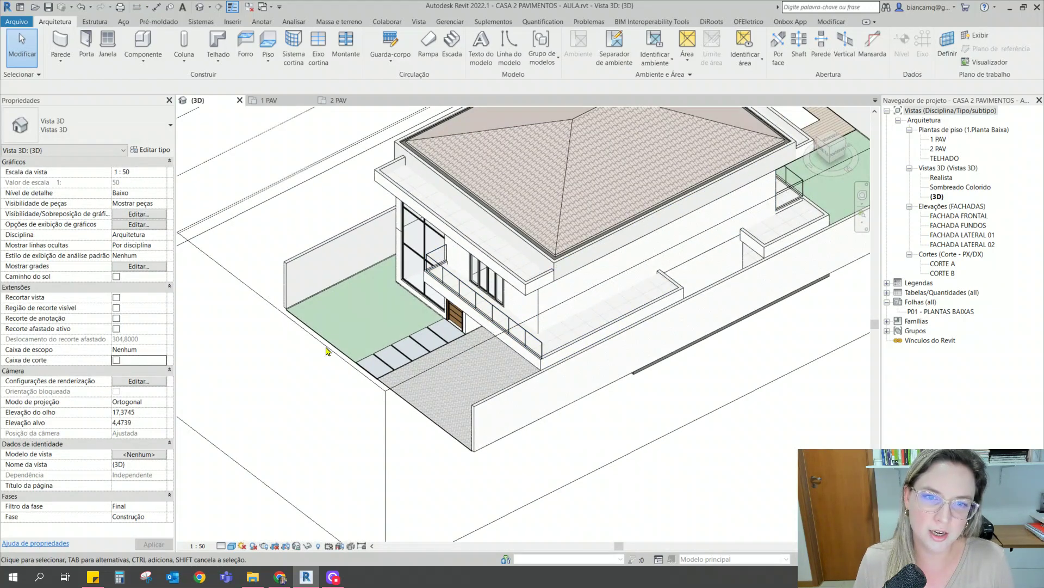
{"action": "middle_click_drag", "start_coordinate": [532, 315], "coordinate": [549, 348], "text": "shift"}
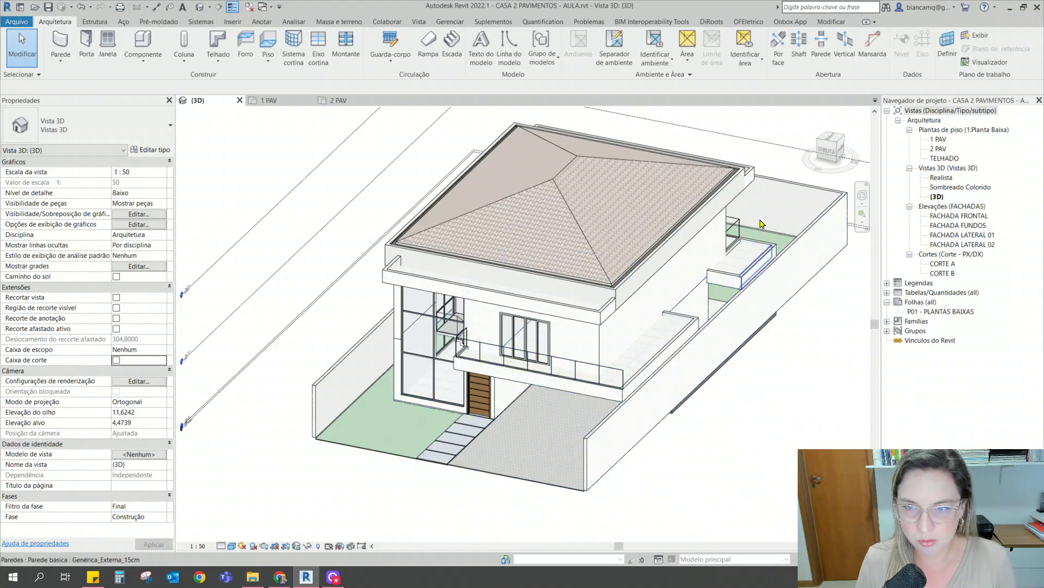
{"action": "middle_click_drag", "start_coordinate": [478, 464], "coordinate": [544, 392], "text": "shift"}
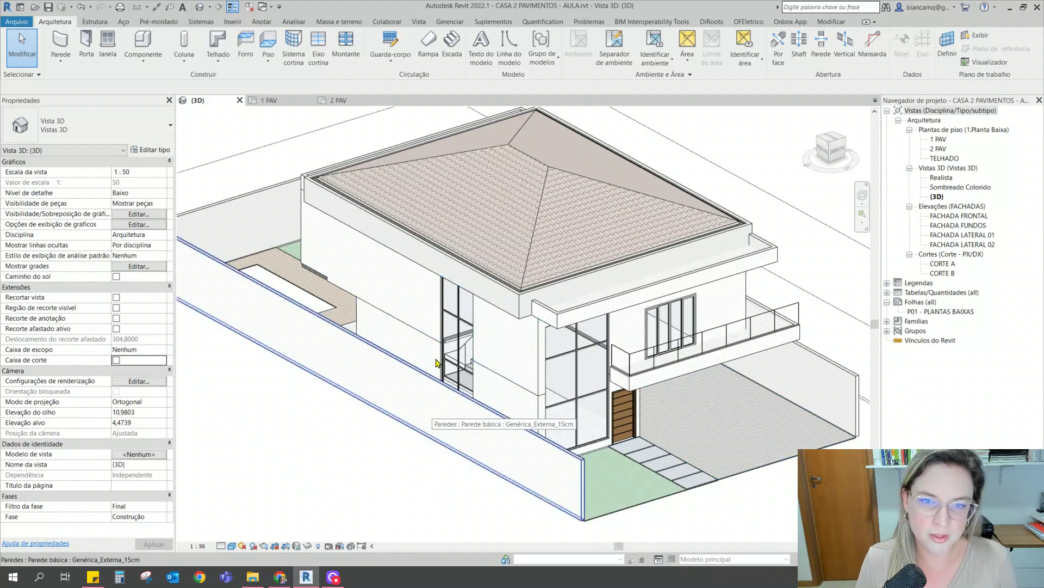
{"action": "middle_click_drag", "start_coordinate": [352, 294], "coordinate": [503, 305], "text": "shift"}
{"action": "middle_click_drag", "start_coordinate": [599, 437], "coordinate": [610, 388]}
{"action": "scroll", "coordinate": [667, 349], "scroll_direction": "up", "scroll_amount": 6}
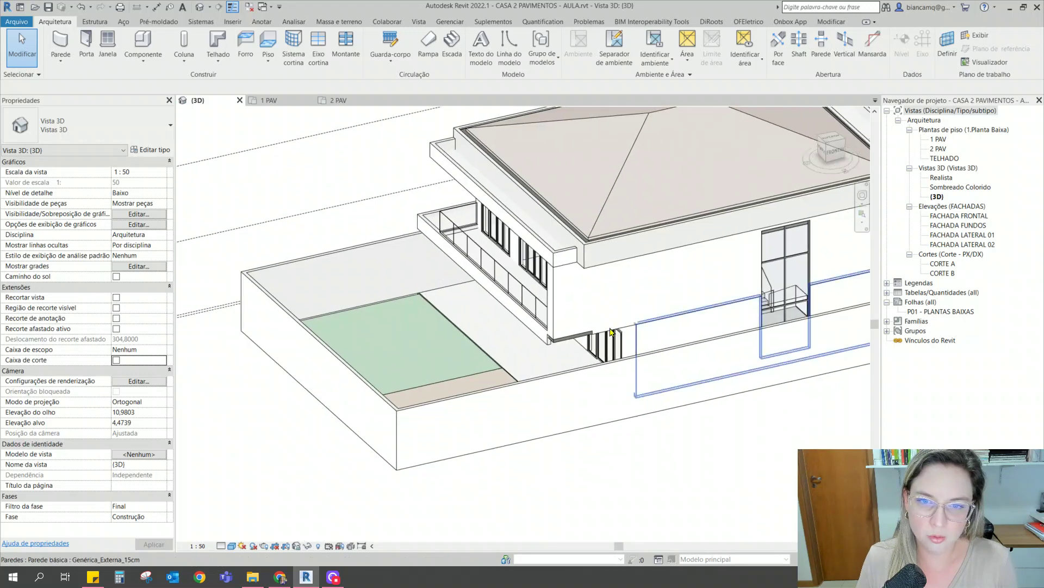